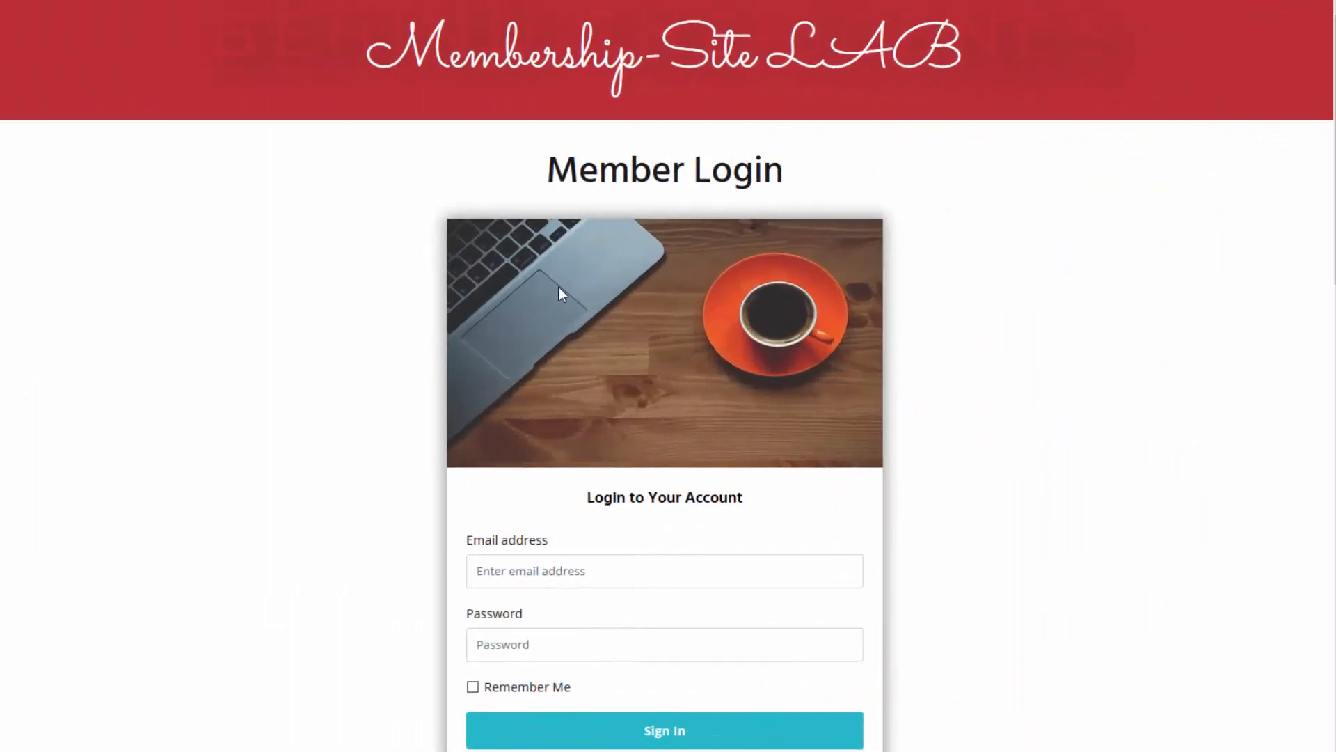
{"action": "scroll", "coordinate": [609, 287], "scroll_direction": "down", "scroll_amount": 1}
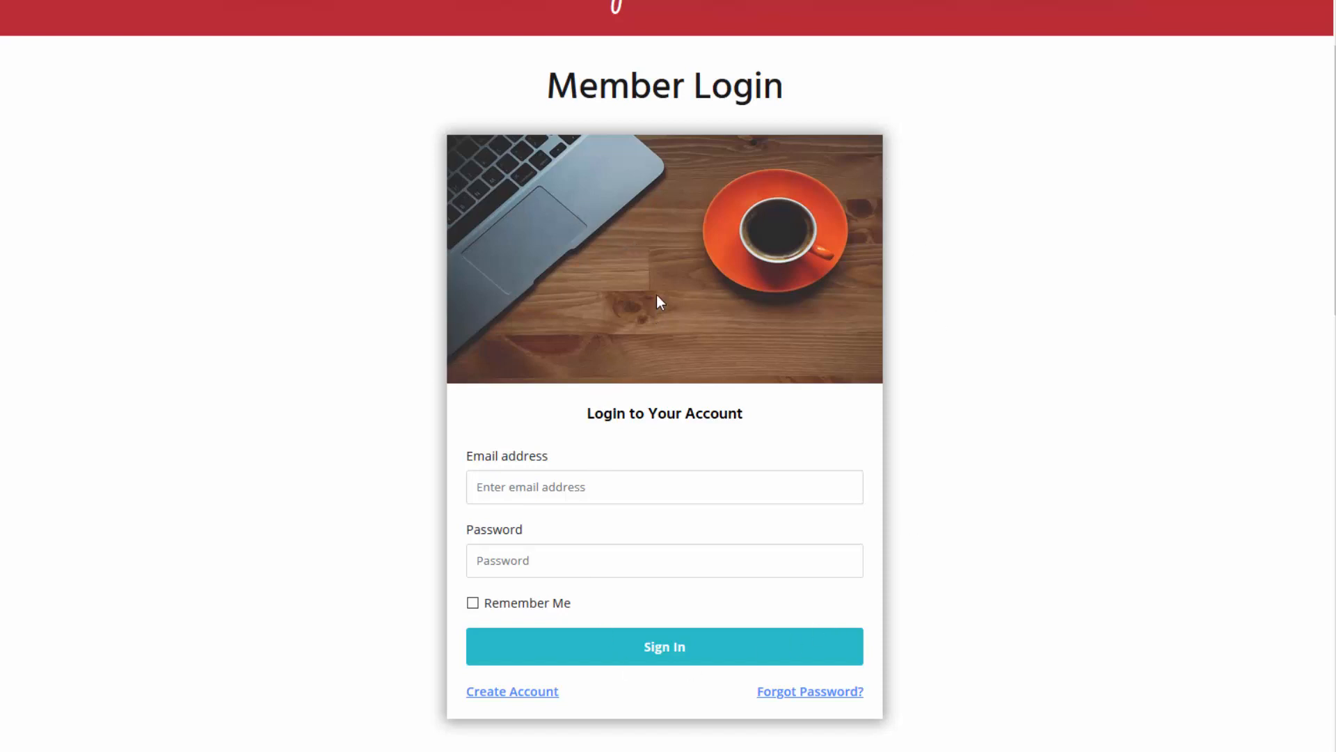
{"action": "scroll", "coordinate": [657, 306], "scroll_direction": "up", "scroll_amount": 1}
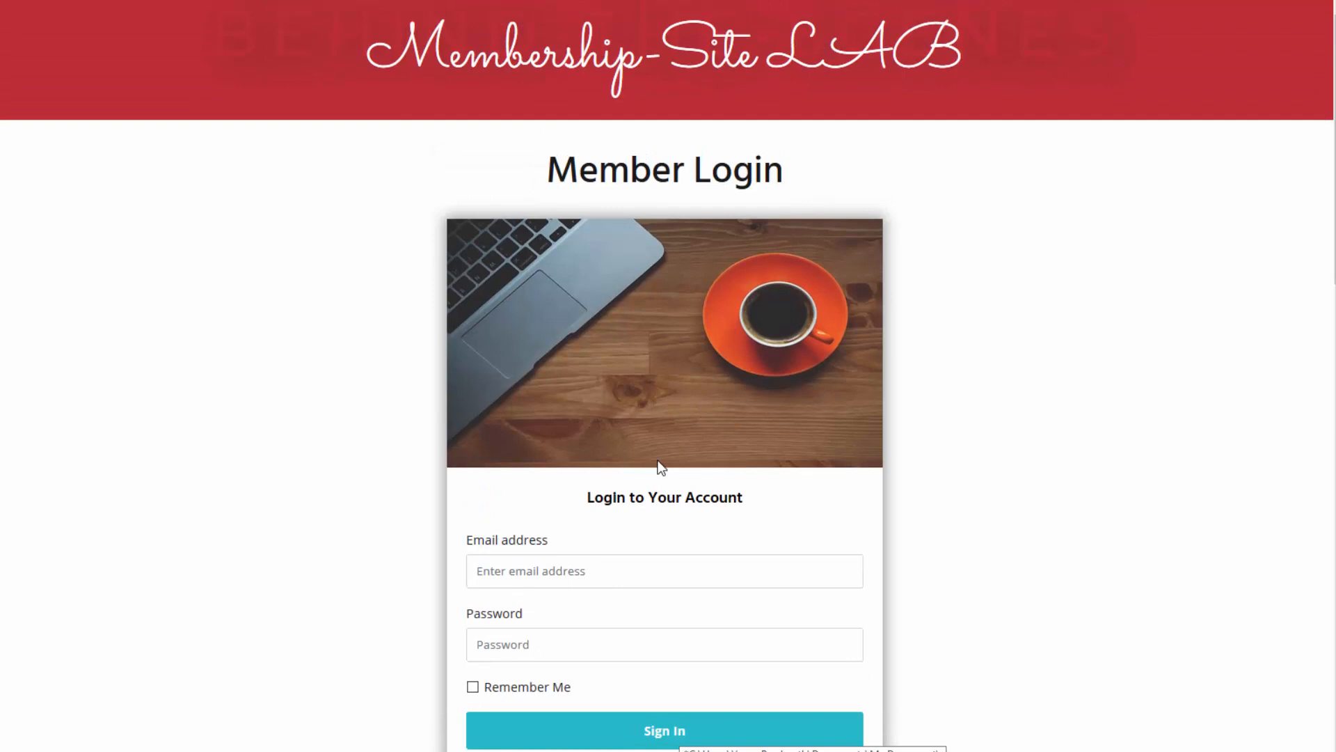
{"action": "scroll", "coordinate": [659, 471], "scroll_direction": "down", "scroll_amount": 1}
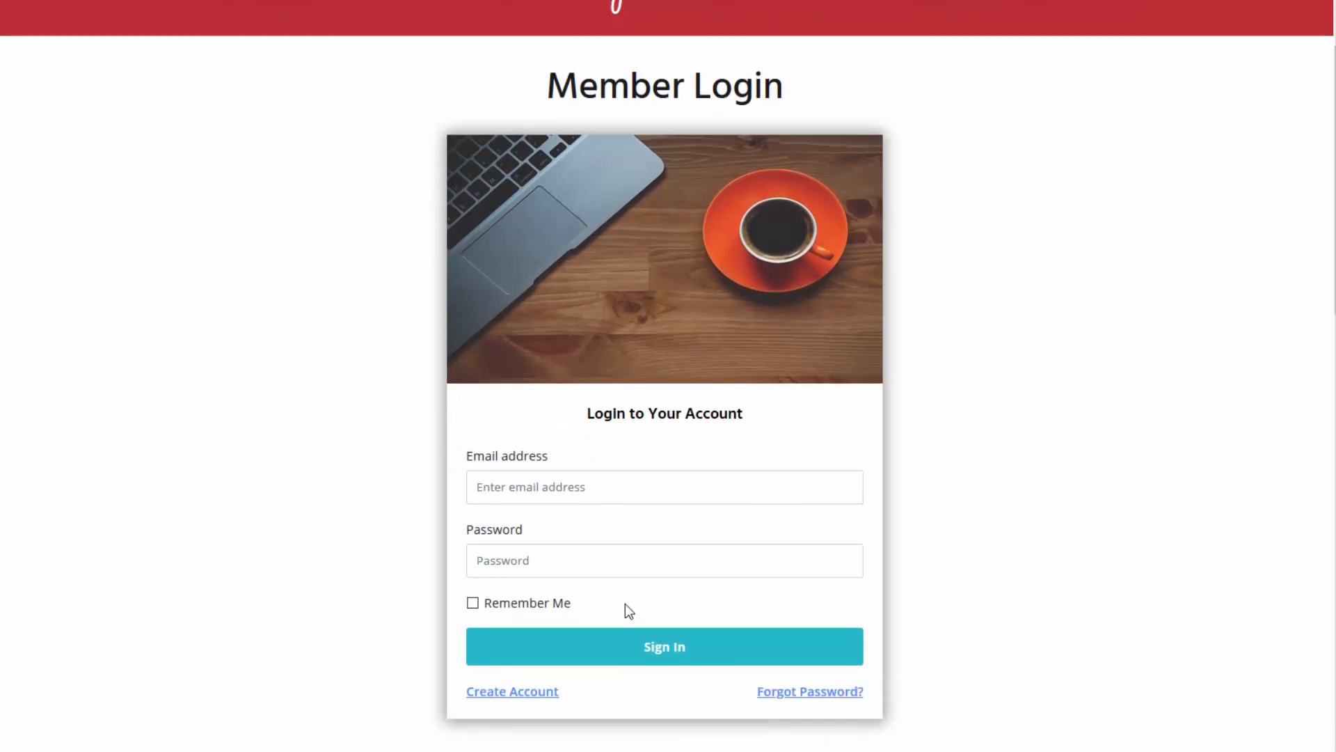
{"action": "scroll", "coordinate": [638, 549], "scroll_direction": "up", "scroll_amount": 1}
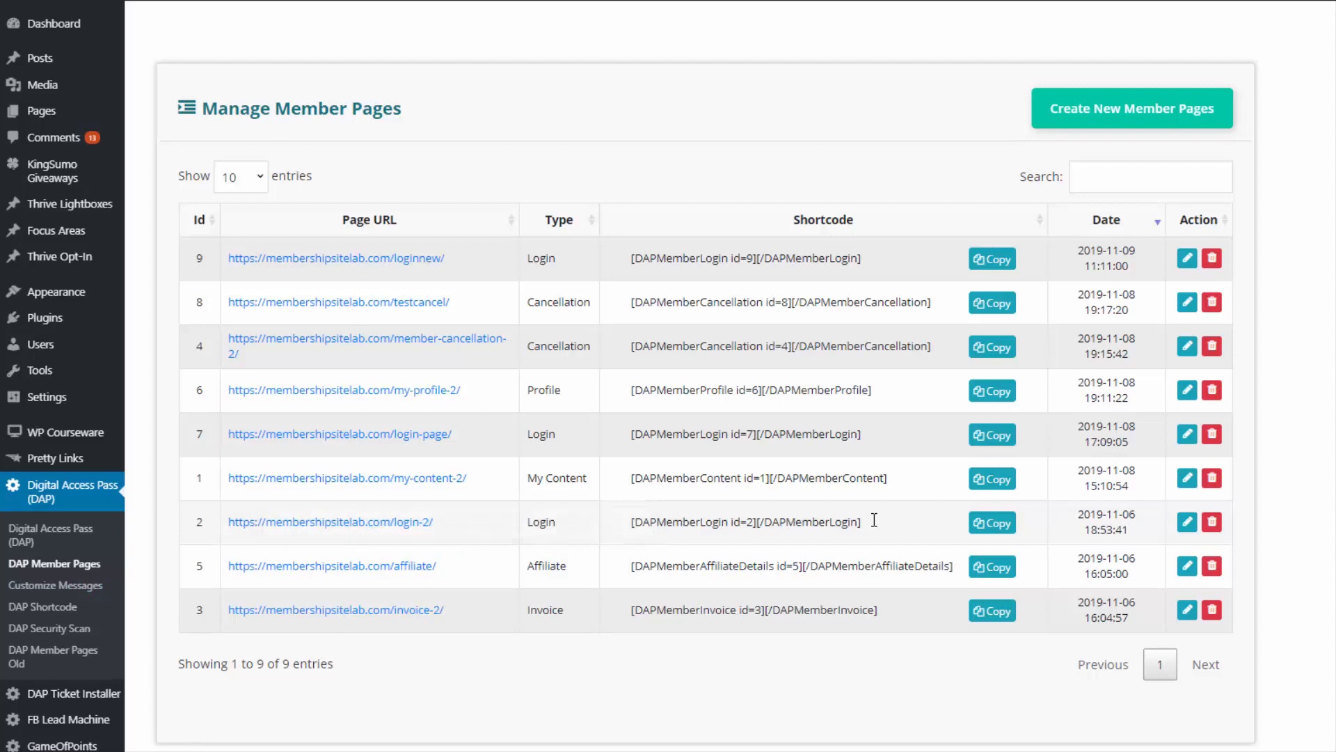
Step: Open the login-2 page for editing, increase the image height and reduce the template width to 572
{"action": "left_click", "coordinate": [1186, 522]}
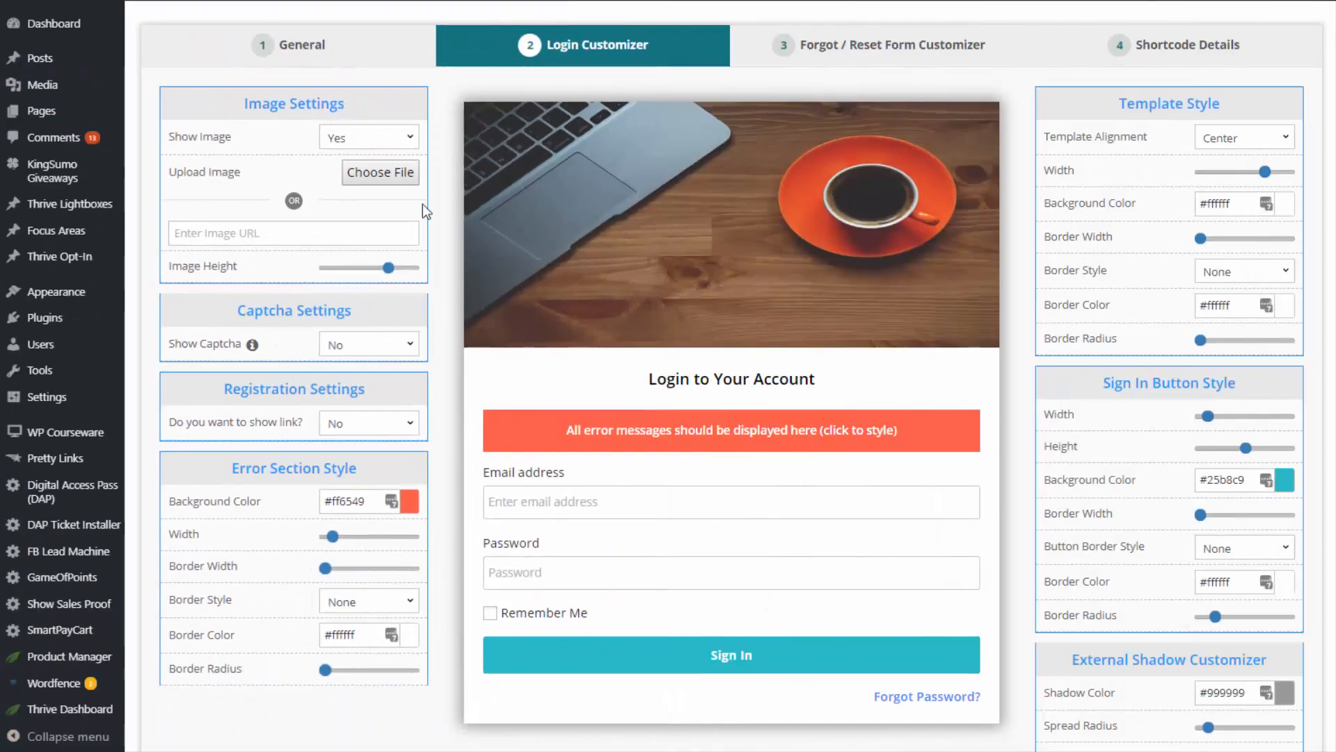
{"action": "mouse_move", "coordinate": [387, 268]}
{"action": "left_mouse_down"}
{"action": "mouse_move", "coordinate": [375, 270]}
{"action": "mouse_move", "coordinate": [399, 268]}
{"action": "left_mouse_up"}
{"action": "left_click_drag", "start_coordinate": [1265, 172], "coordinate": [1253, 172]}
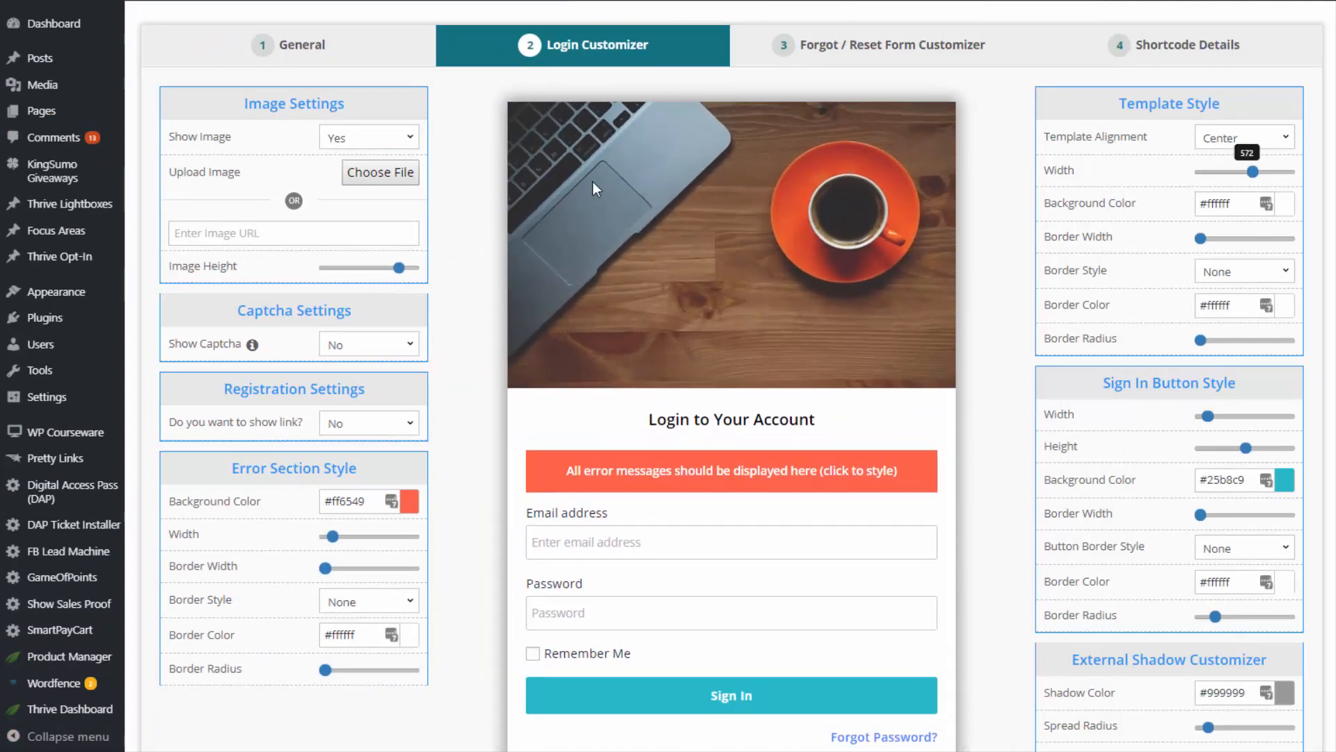
Step: Replace the login form's header image with an uploaded photo of two women whispering
{"action": "left_click", "coordinate": [383, 184]}
{"action": "left_click", "coordinate": [397, 380]}
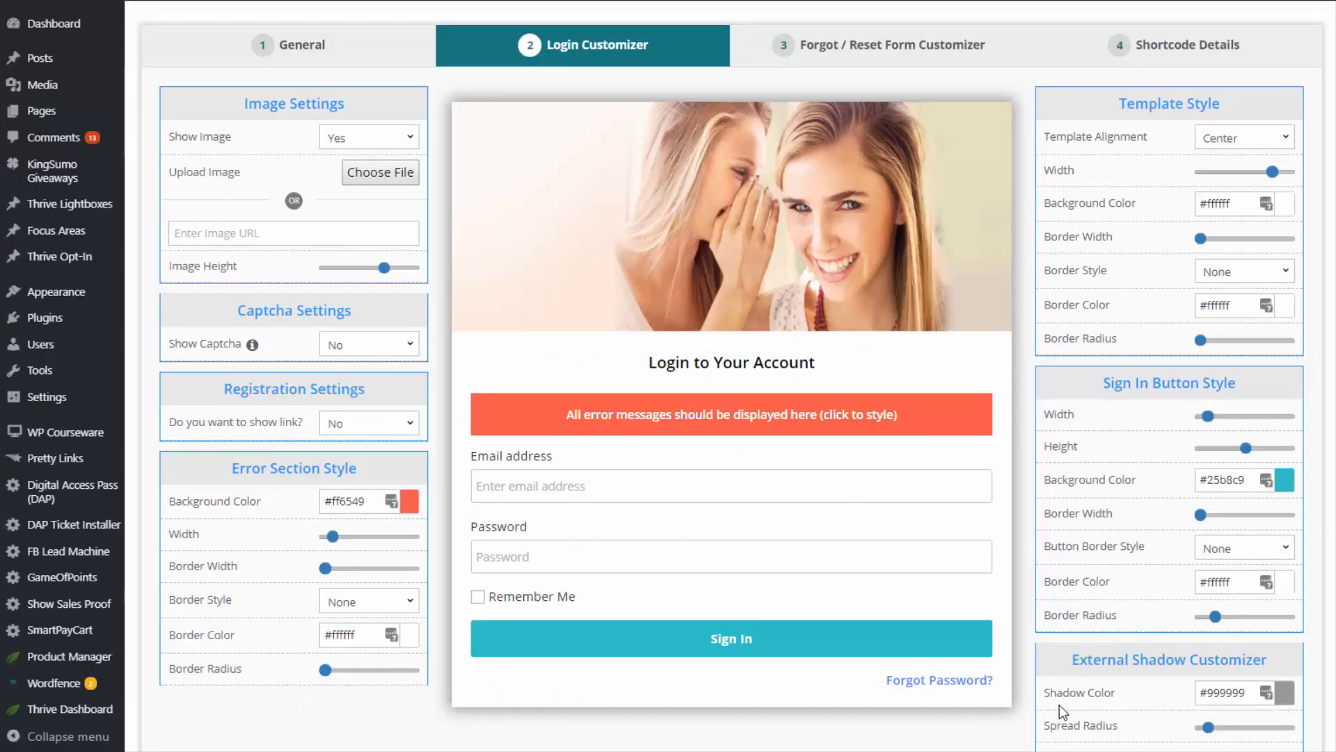
Step: Change the login form's heading text to "Member Login"
{"action": "left_click", "coordinate": [835, 352]}
{"action": "triple_click", "coordinate": [841, 374]}
{"action": "type", "text": "Me"}
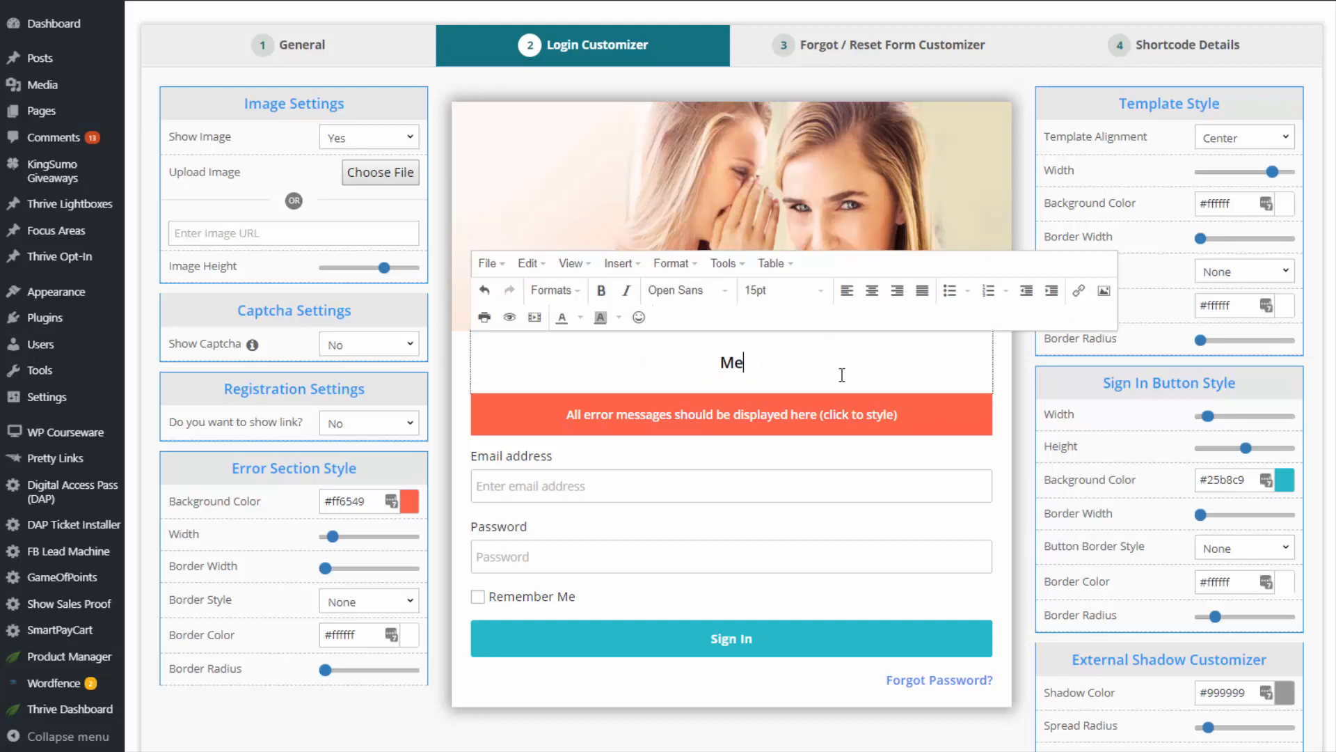
{"action": "type", "text": "mber Login"}
Step: Relabel the sign-in button "CLICK HERE TO LOGIN" in a larger font size and open its background color picker
{"action": "left_click", "coordinate": [799, 657]}
{"action": "left_click", "coordinate": [782, 639]}
{"action": "triple_click", "coordinate": [781, 639]}
{"action": "type", "text": "CLICK HERE TO LOGIN"}
{"action": "key", "text": "ctrl+a"}
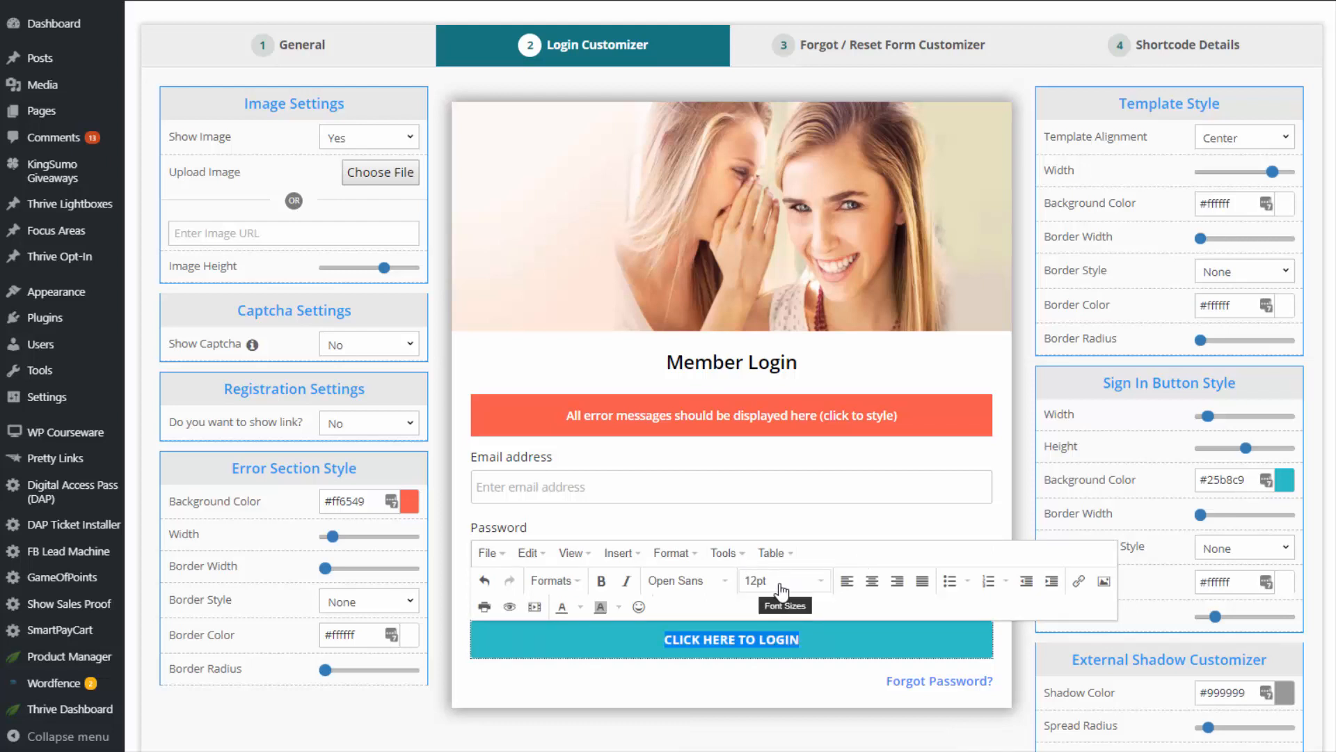
{"action": "left_click", "coordinate": [782, 588]}
{"action": "left_click", "coordinate": [828, 421]}
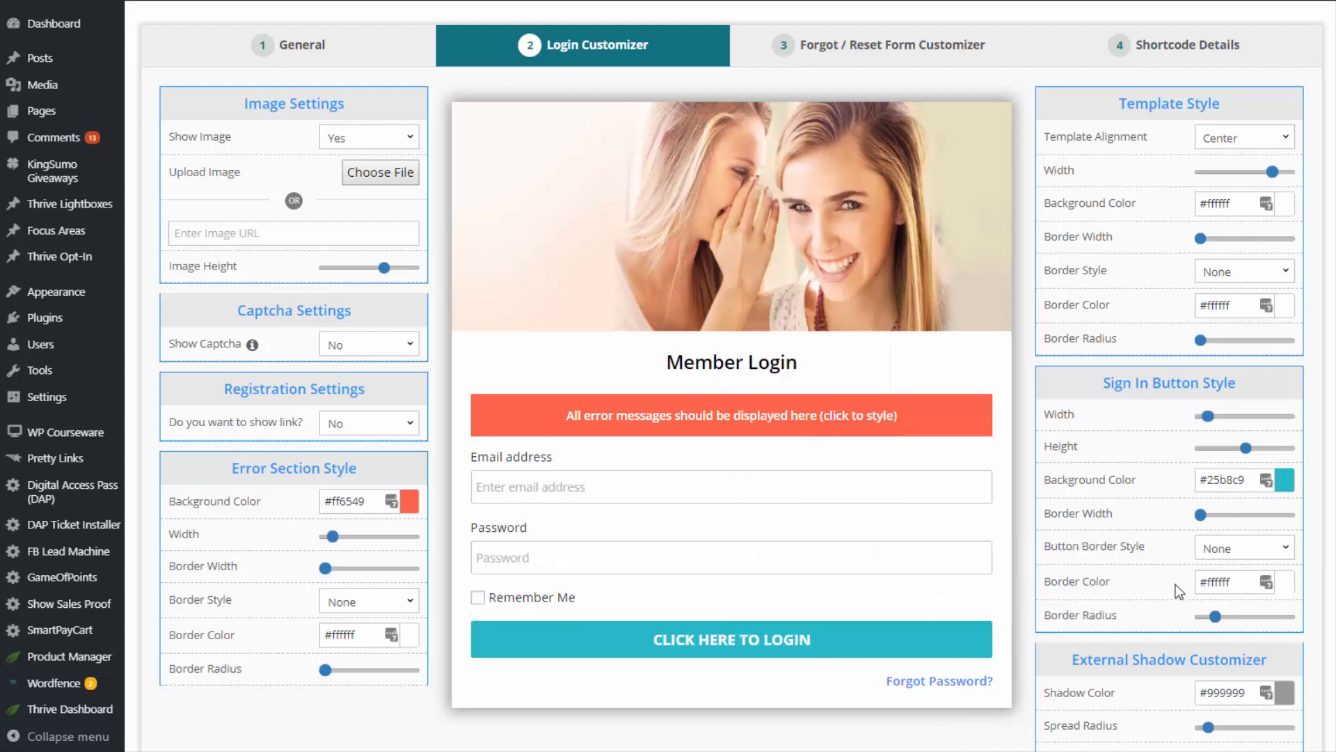
{"action": "left_click", "coordinate": [1293, 479]}
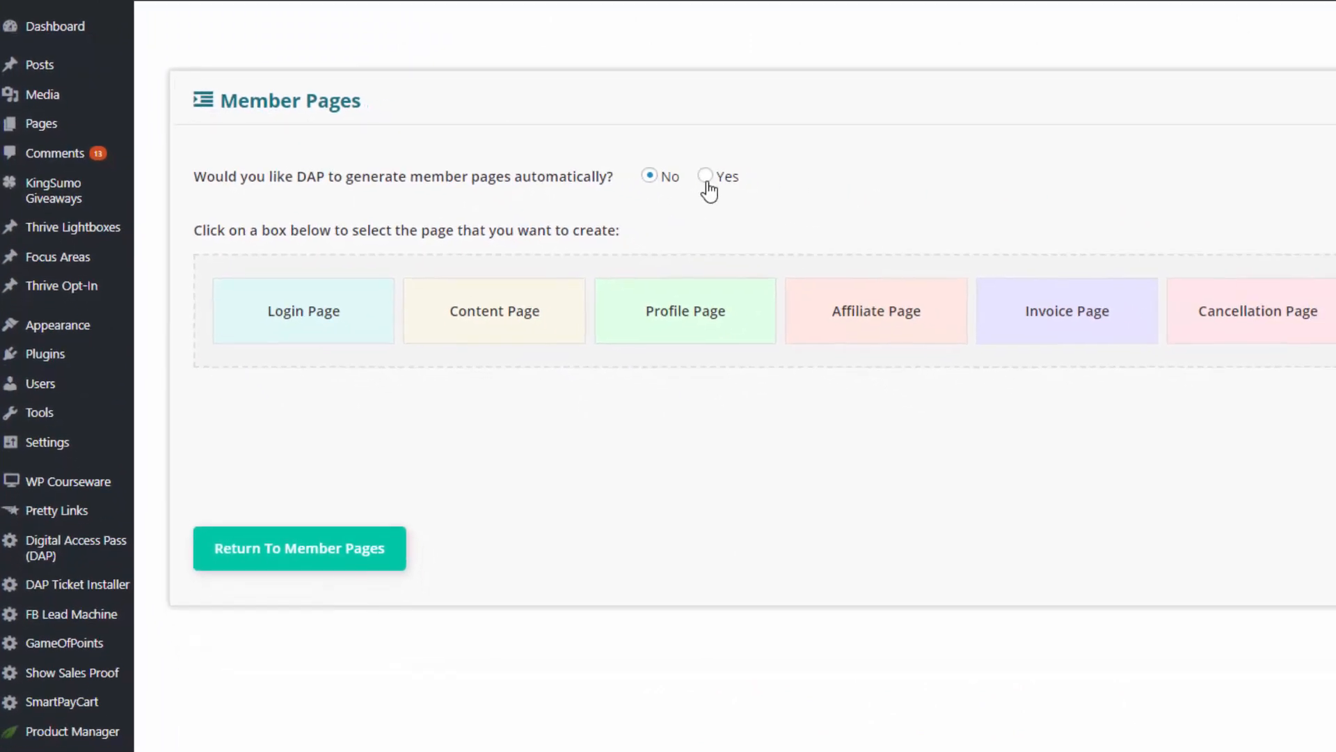
Step: Try automatic member page generation for a new login page named "login", including a check of the name's availability
{"action": "left_click", "coordinate": [705, 176]}
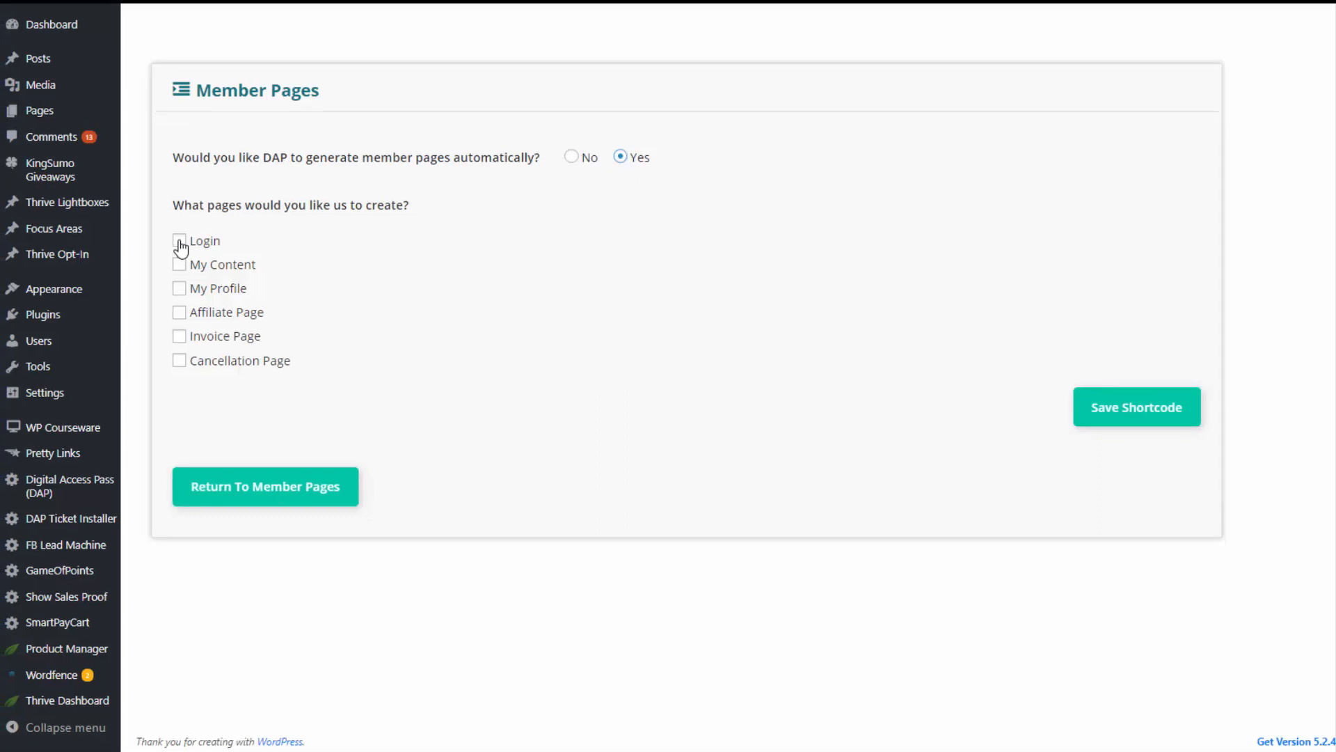
{"action": "left_click", "coordinate": [186, 241]}
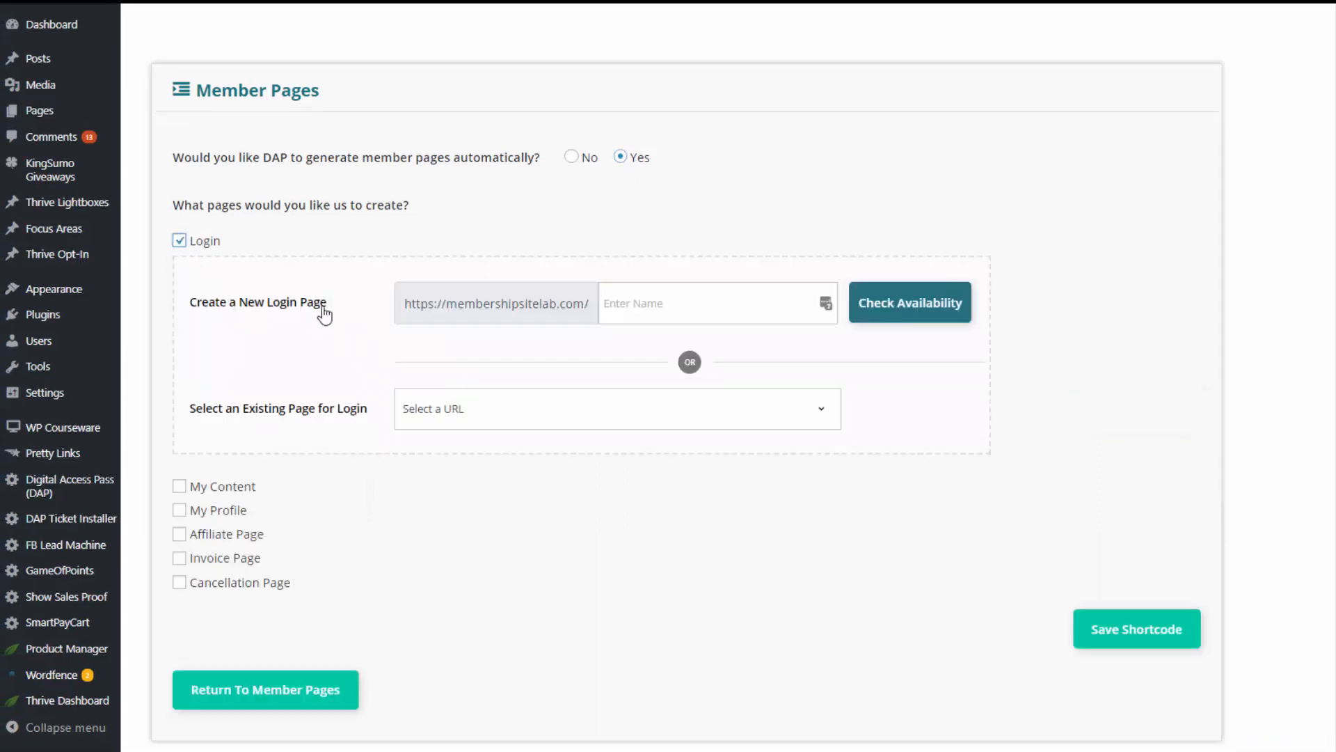
{"action": "left_click", "coordinate": [622, 306]}
{"action": "type", "text": "login"}
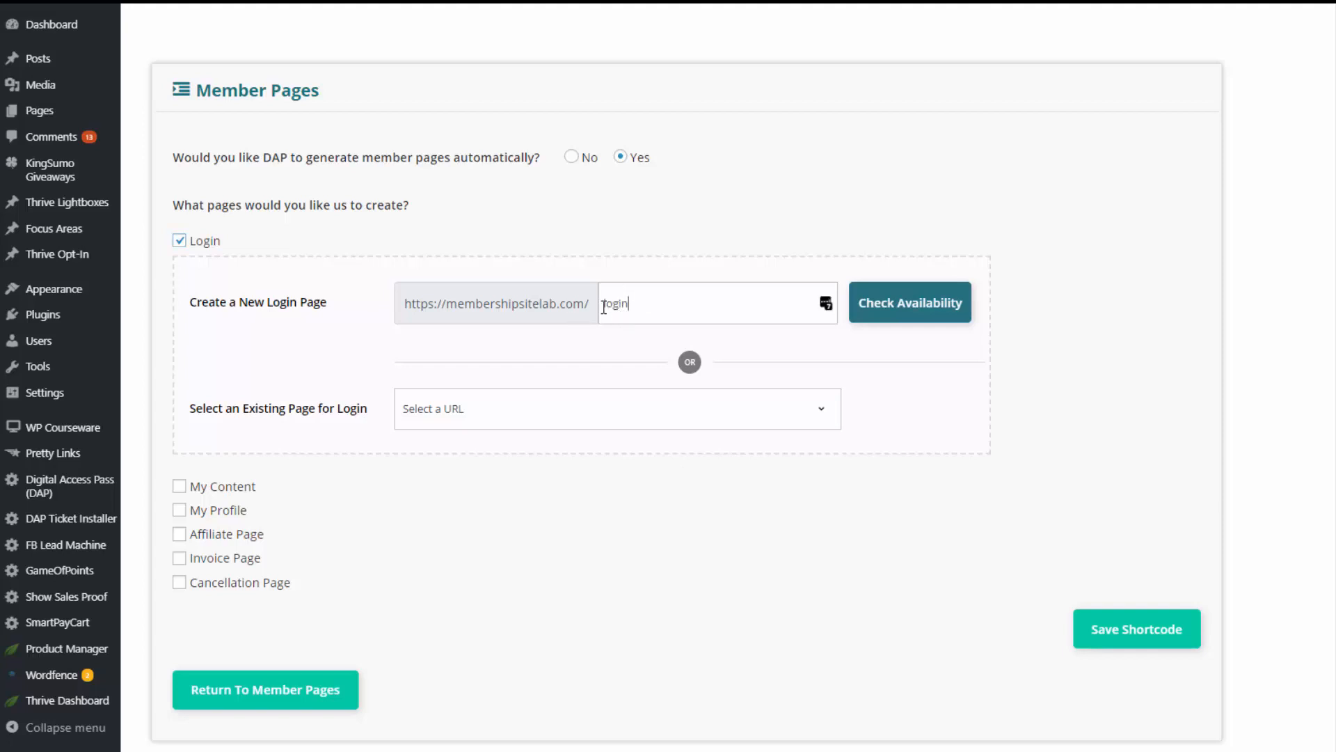
{"action": "left_click", "coordinate": [919, 305]}
{"action": "left_click", "coordinate": [572, 157]}
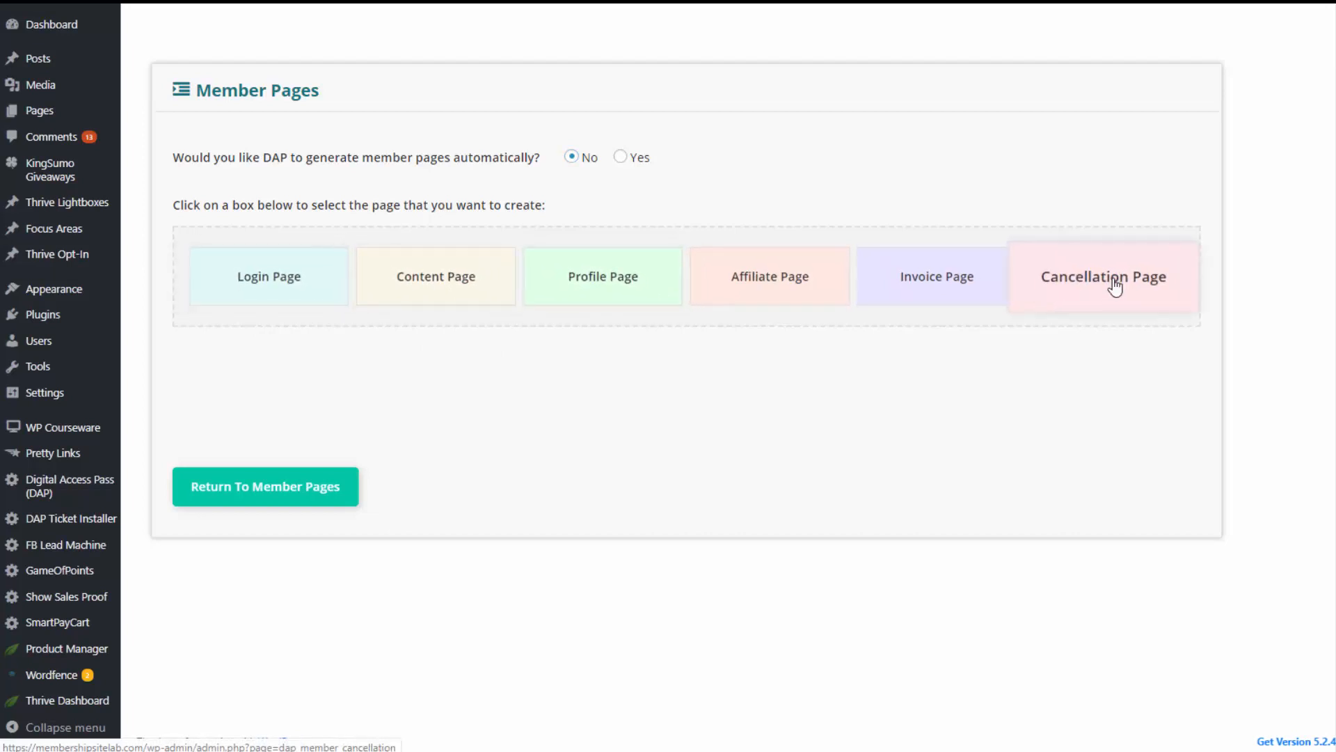
Step: Start creating a Login Page manually and open its laptop-and-coffee template for customization
{"action": "left_click", "coordinate": [295, 302]}
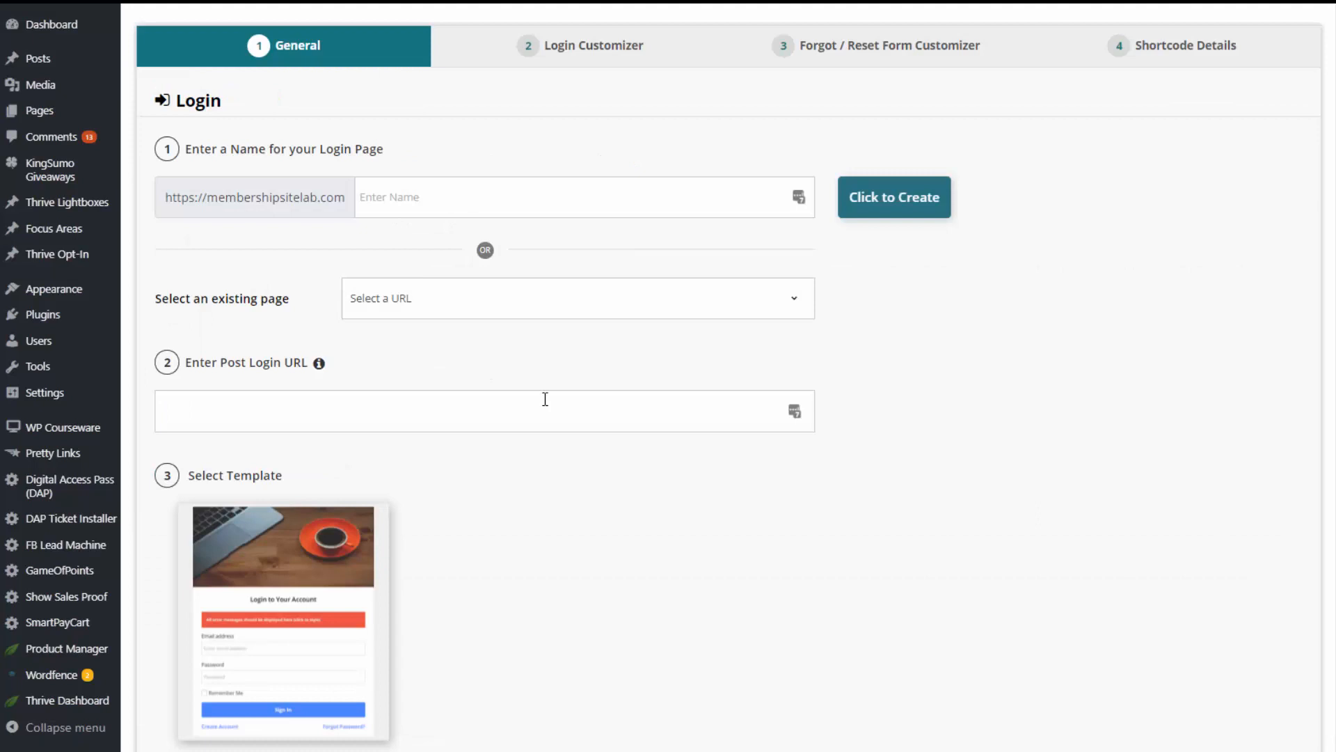
{"action": "scroll", "coordinate": [543, 397], "scroll_direction": "down", "scroll_amount": 3}
{"action": "mouse_move", "coordinate": [300, 445]}
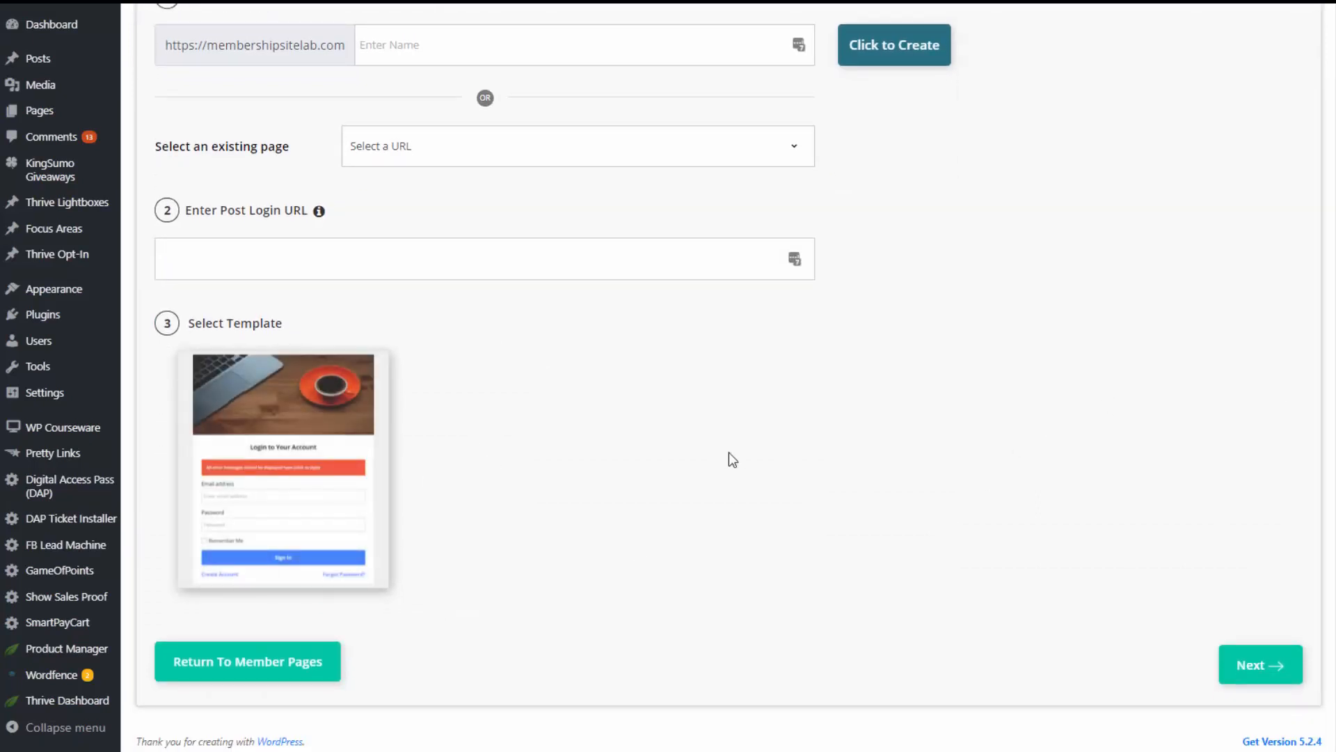
{"action": "mouse_move", "coordinate": [264, 369]}
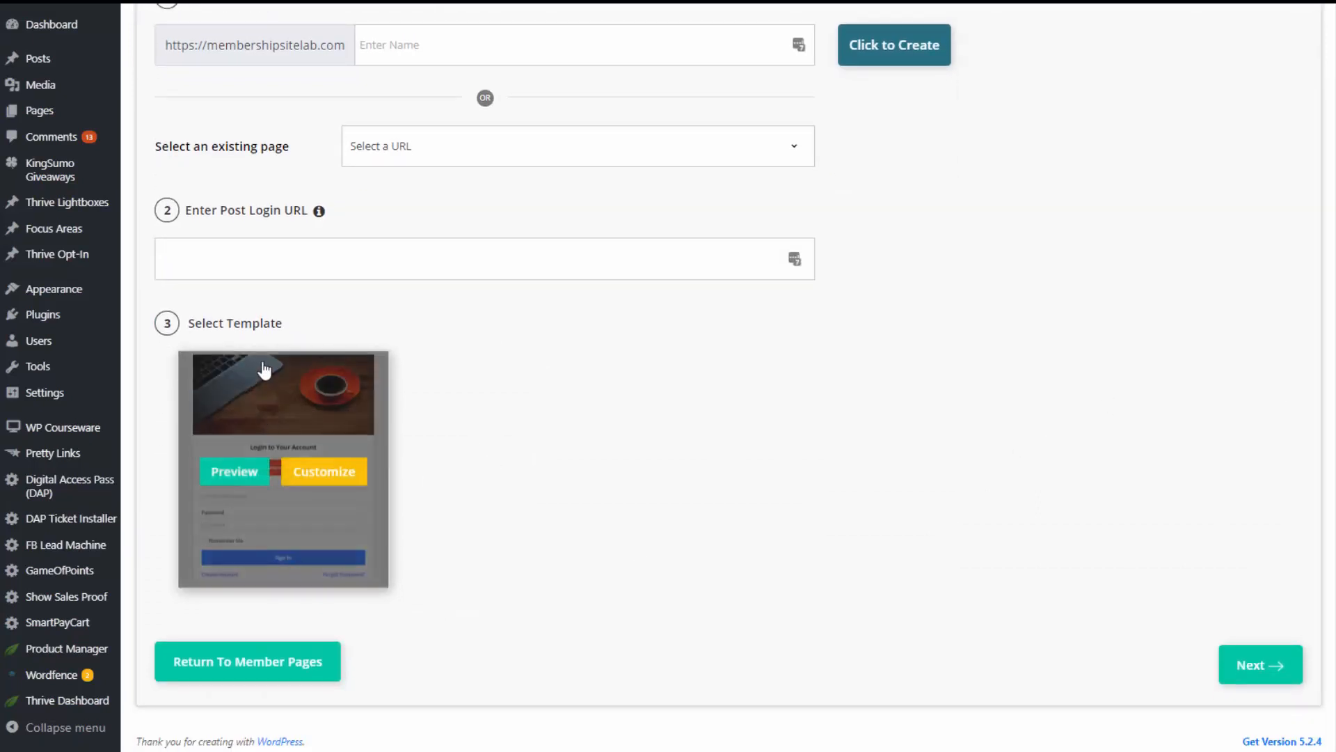
{"action": "left_click", "coordinate": [345, 472]}
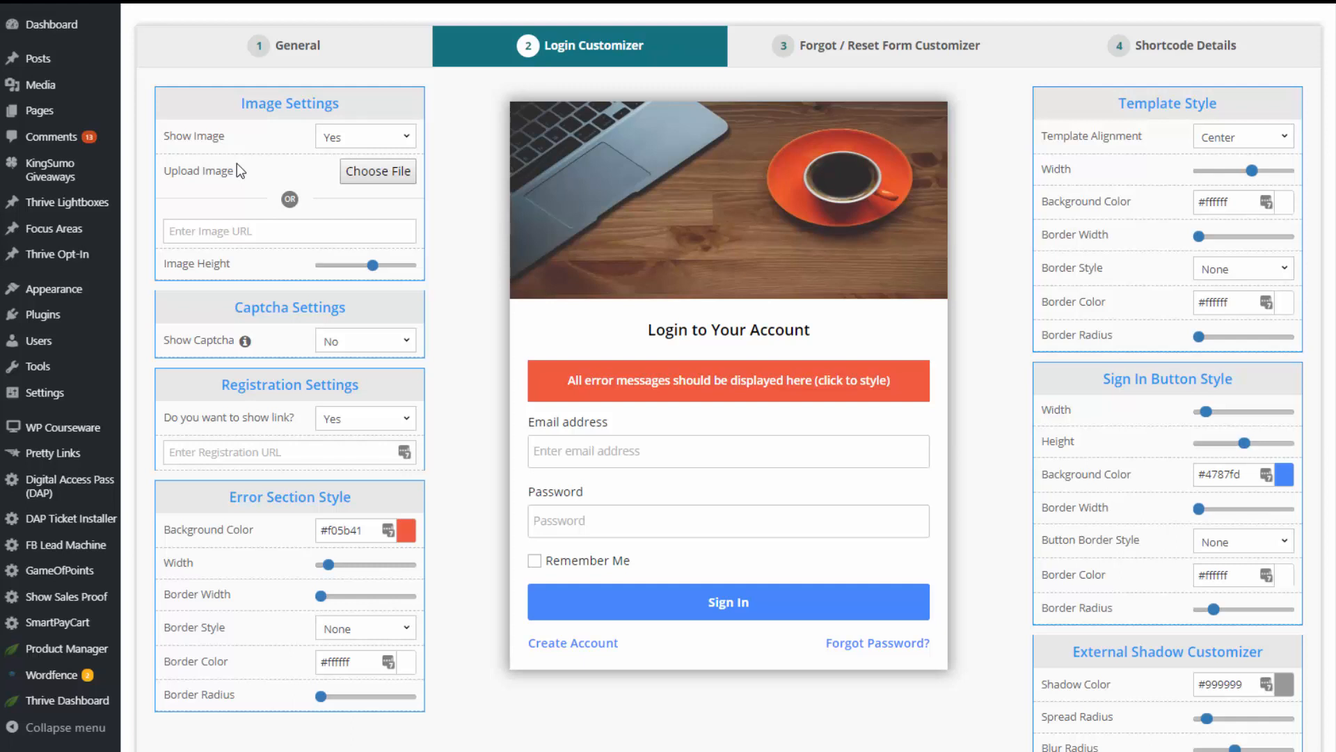
Step: Save the login and forgot/reset password form designs, and copy the login page's shortcode
{"action": "scroll", "coordinate": [260, 244], "scroll_direction": "down", "scroll_amount": 3}
{"action": "left_click", "coordinate": [1239, 667]}
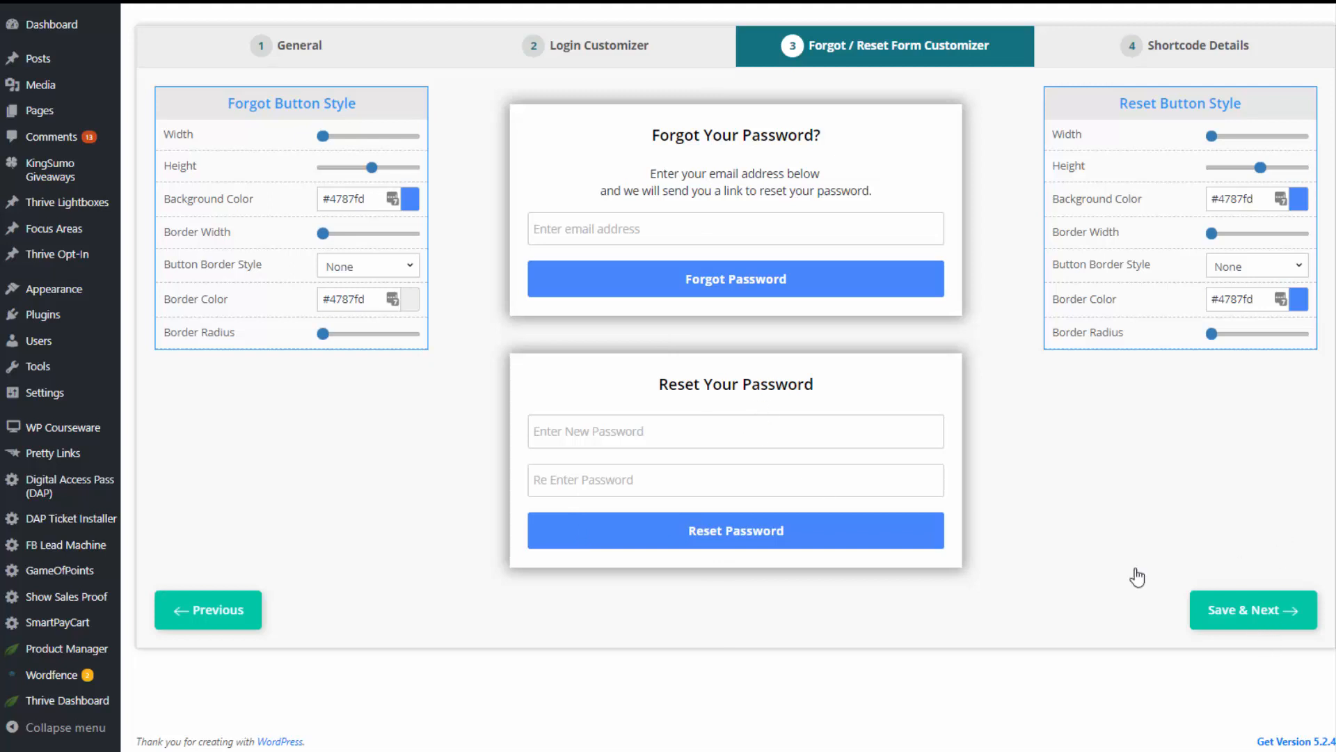
{"action": "left_click", "coordinate": [1242, 624]}
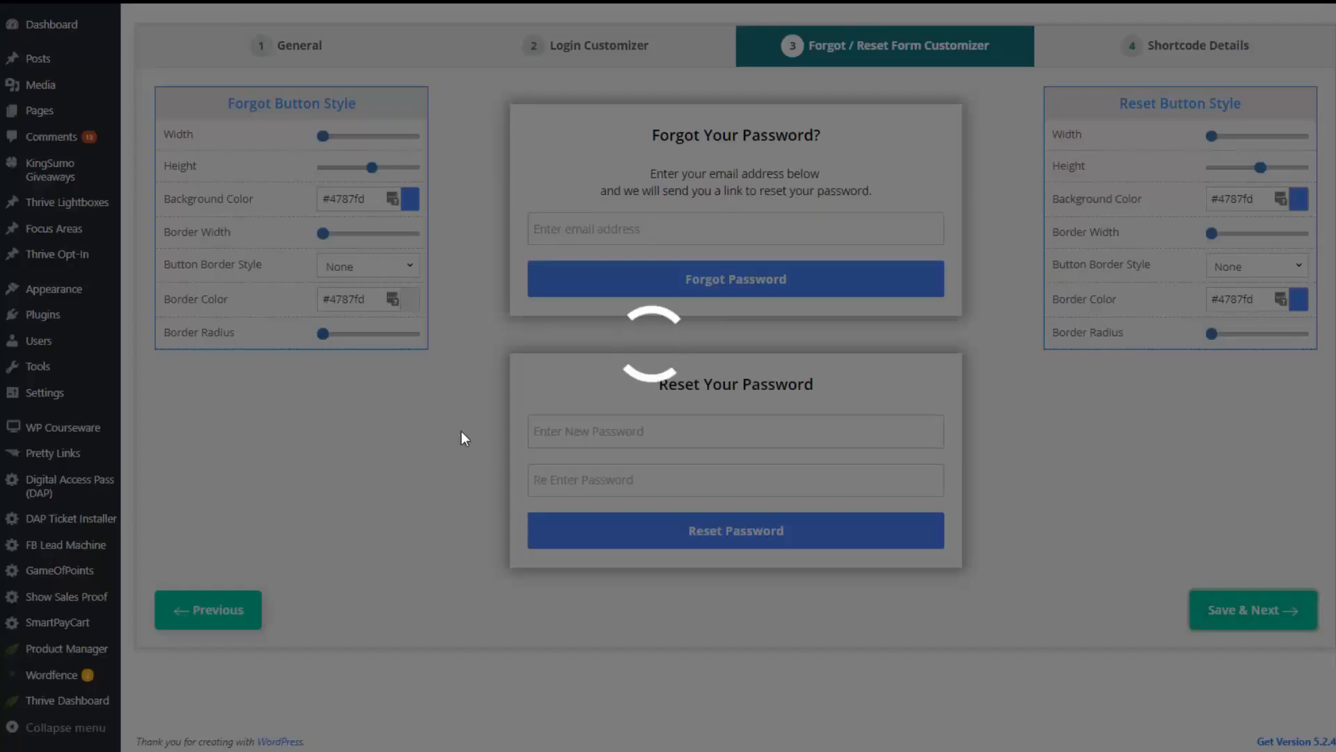
{"action": "left_click", "coordinate": [565, 165]}
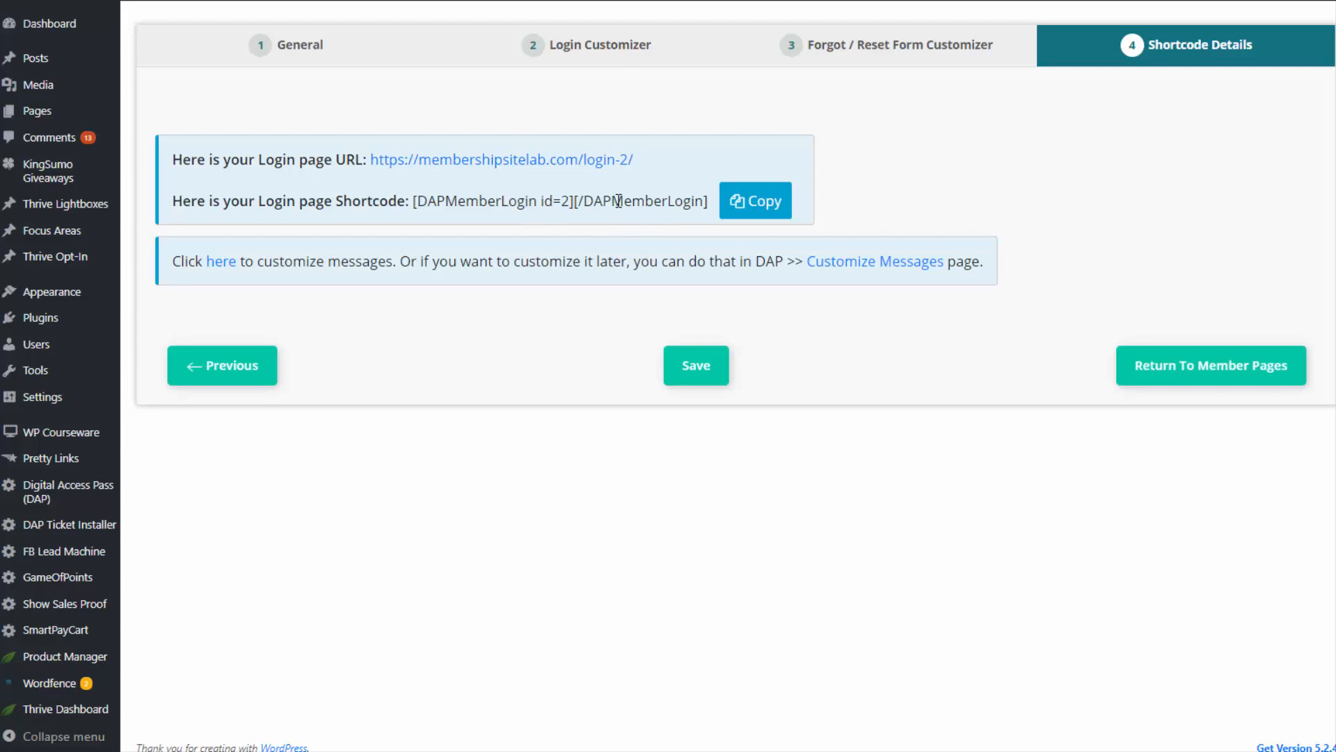
{"action": "left_click", "coordinate": [752, 201]}
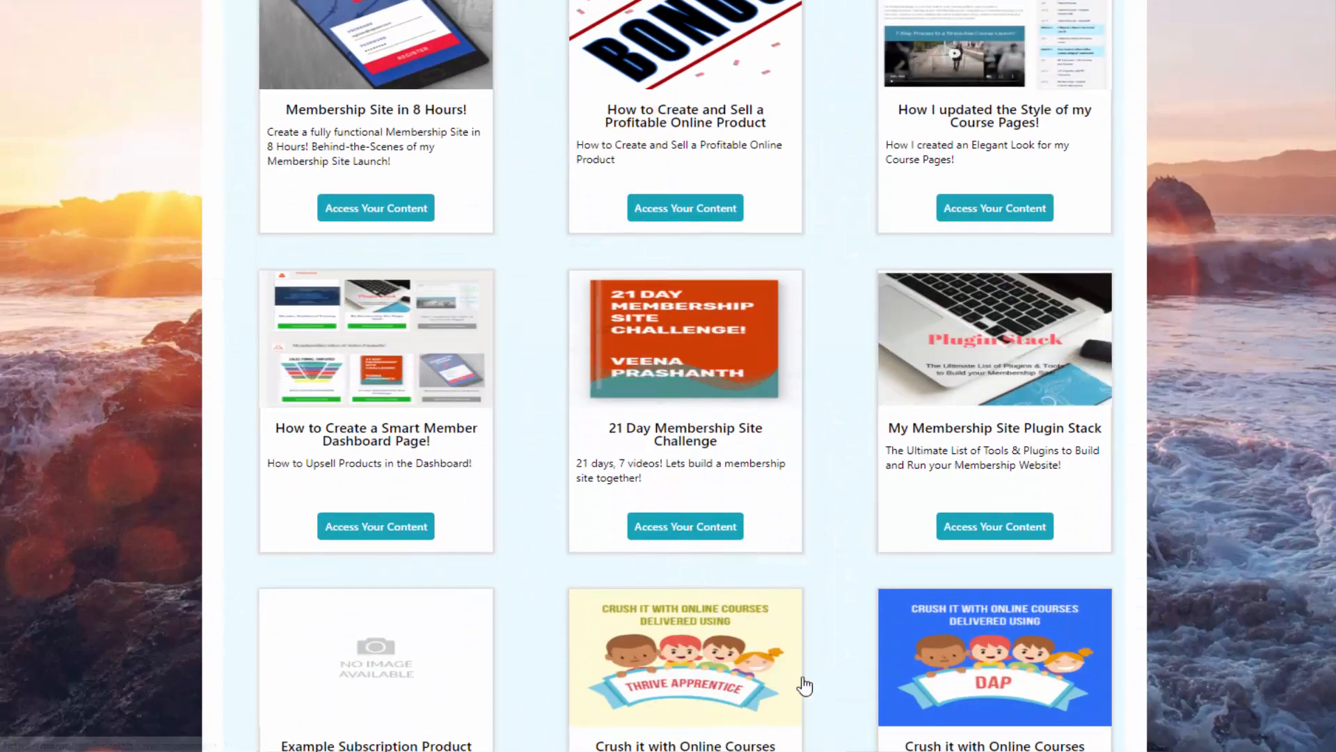
Step: Look through the products on the member content page and open the my-content-2 page for editing
{"action": "scroll", "coordinate": [820, 603], "scroll_direction": "down", "scroll_amount": 20}
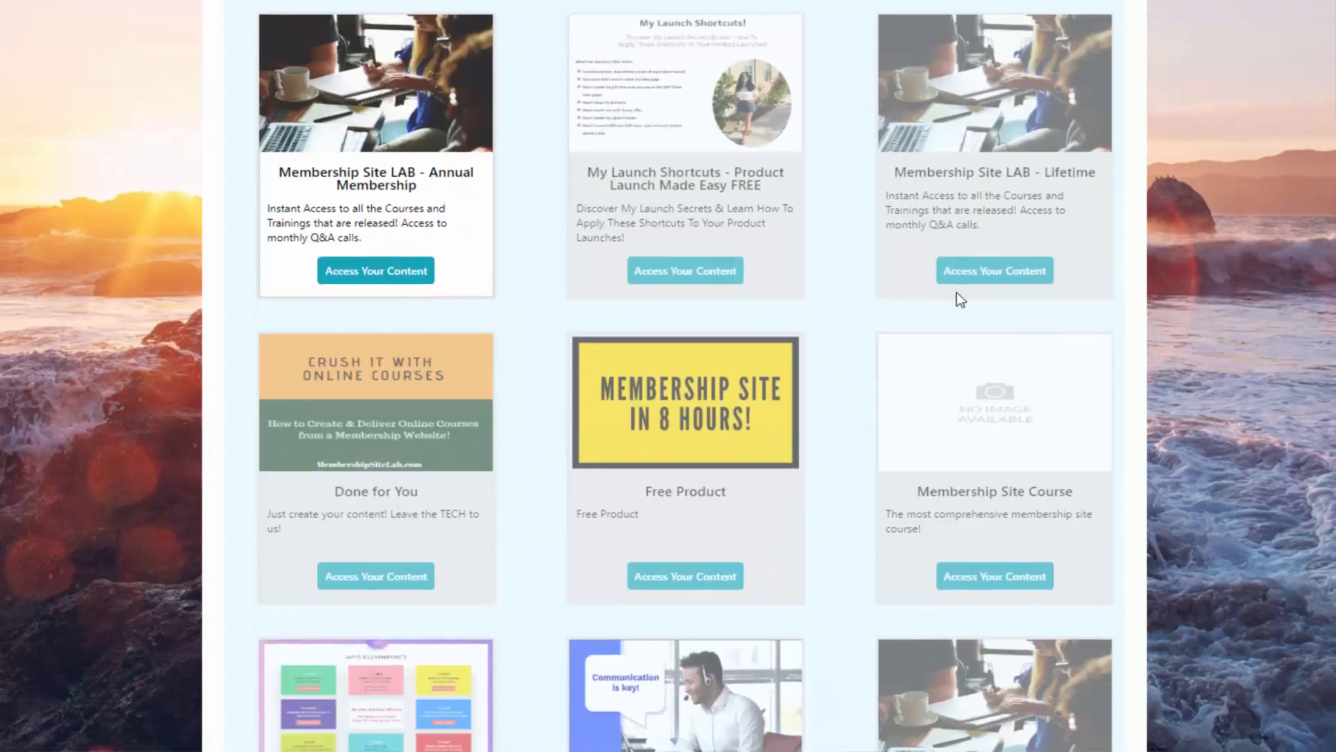
{"action": "scroll", "coordinate": [580, 359], "scroll_direction": "down", "scroll_amount": 2}
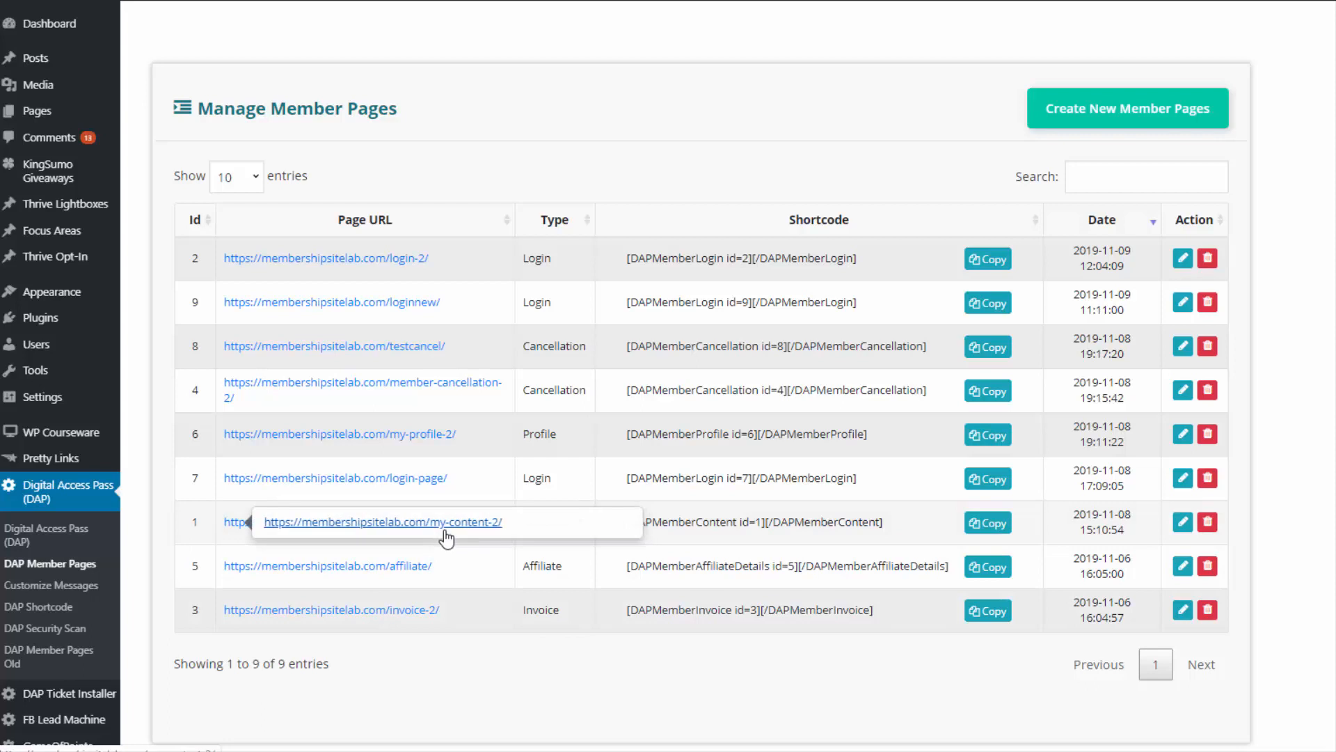
{"action": "left_click", "coordinate": [1183, 522]}
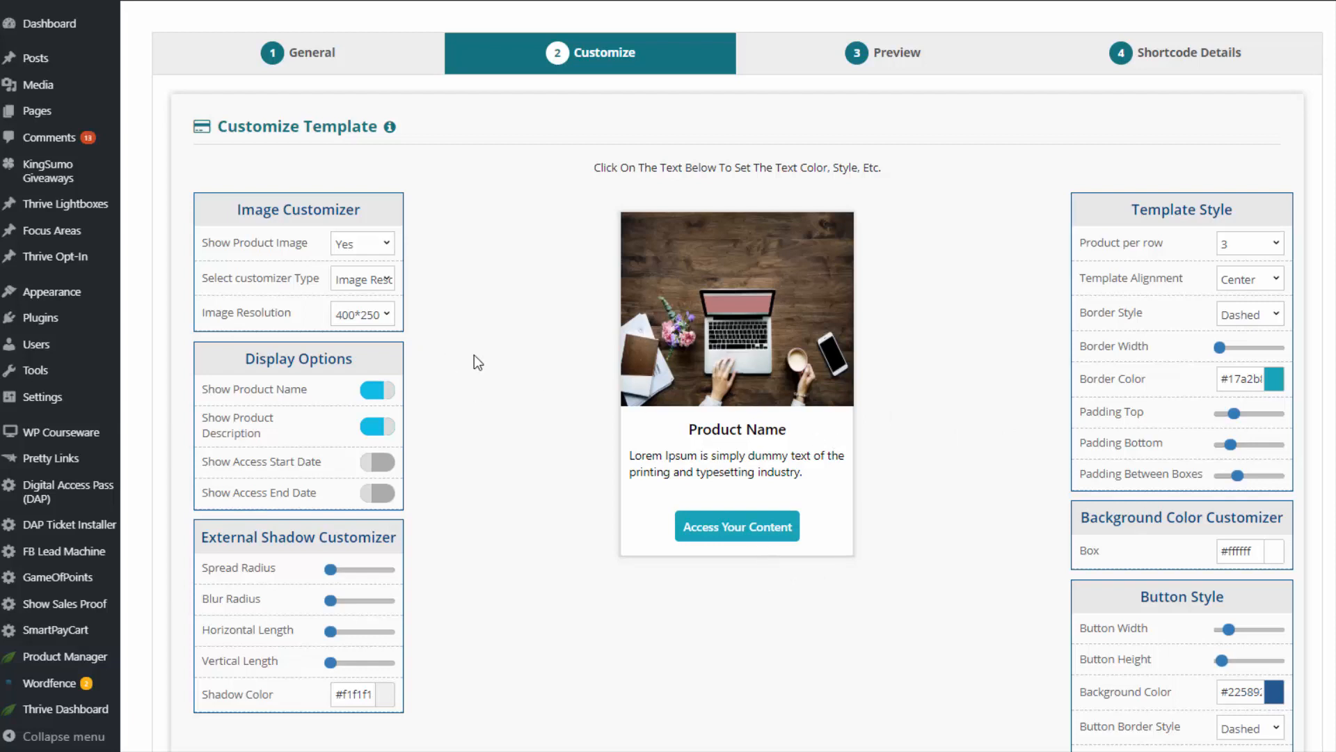
{"action": "left_click", "coordinate": [360, 250]}
{"action": "left_click", "coordinate": [357, 298]}
{"action": "left_click", "coordinate": [348, 249]}
{"action": "left_click", "coordinate": [382, 316]}
{"action": "left_click", "coordinate": [370, 323]}
Step: Set the product image's customizer type to Image Slider, with maximum image width and a reduced image height
{"action": "left_click", "coordinate": [368, 279]}
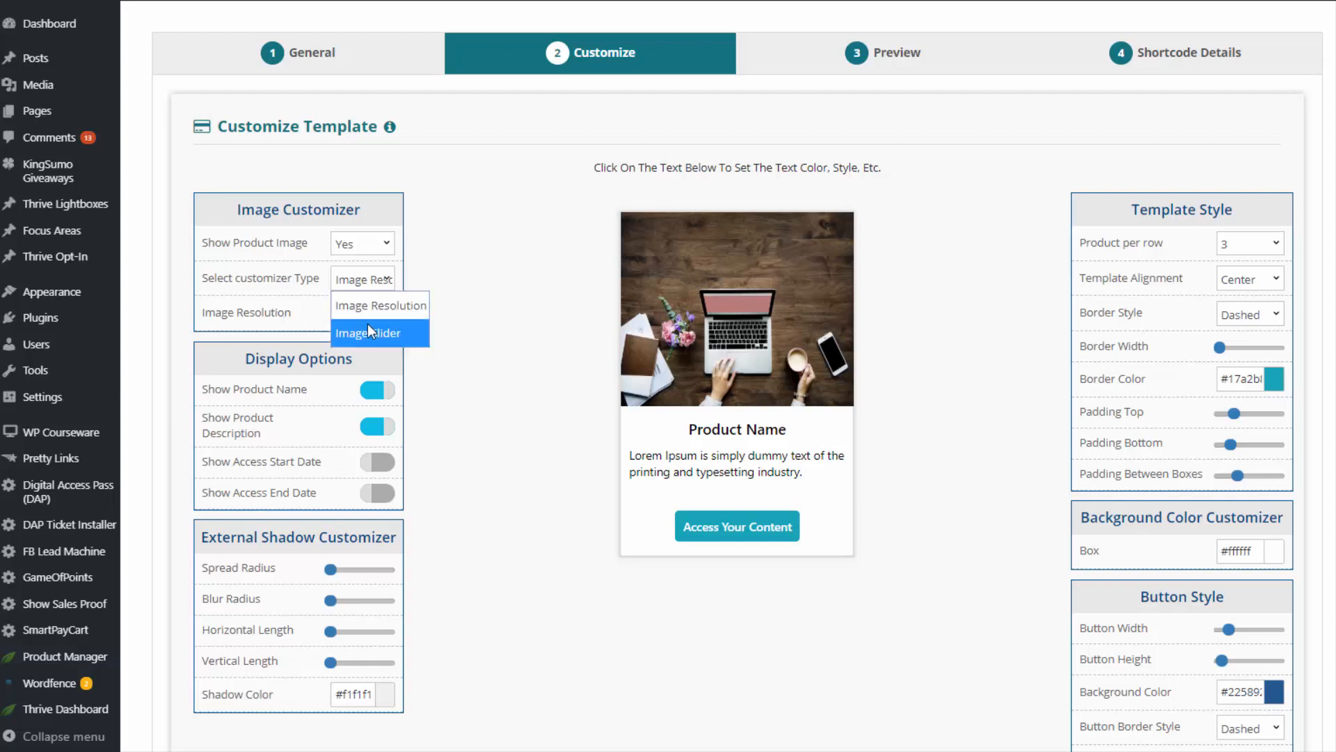
{"action": "left_click", "coordinate": [415, 334]}
{"action": "left_click_drag", "start_coordinate": [376, 314], "coordinate": [385, 315]}
{"action": "mouse_move", "coordinate": [366, 343]}
{"action": "left_mouse_down"}
{"action": "mouse_move", "coordinate": [377, 343]}
{"action": "mouse_move", "coordinate": [350, 339]}
{"action": "left_mouse_up"}
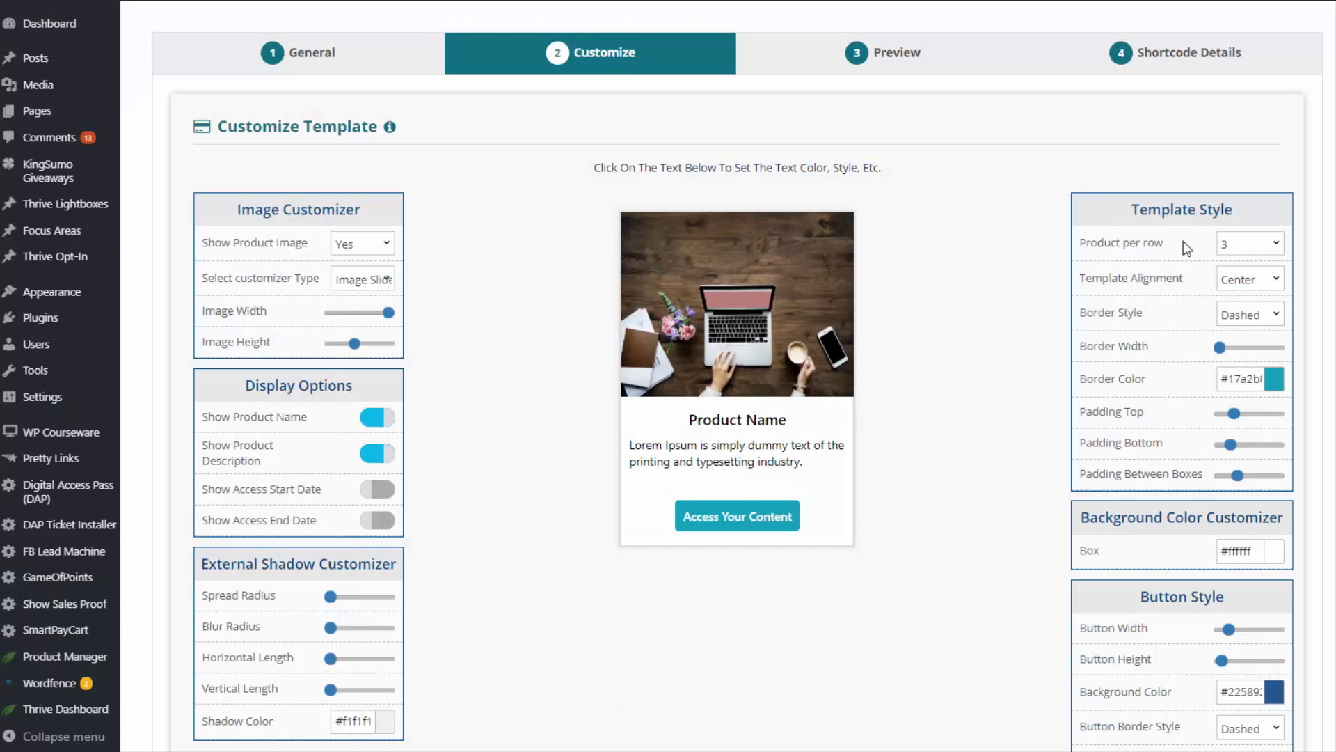
{"action": "left_click", "coordinate": [1232, 239]}
{"action": "left_click", "coordinate": [1225, 311]}
{"action": "left_click", "coordinate": [1246, 245]}
{"action": "left_click", "coordinate": [1248, 295]}
Step: Adjust the template's top and bottom padding and set the product box background to light pink #ffeeee
{"action": "left_click_drag", "start_coordinate": [1233, 414], "coordinate": [1248, 444]}
{"action": "scroll", "coordinate": [1009, 453], "scroll_direction": "down", "scroll_amount": 1}
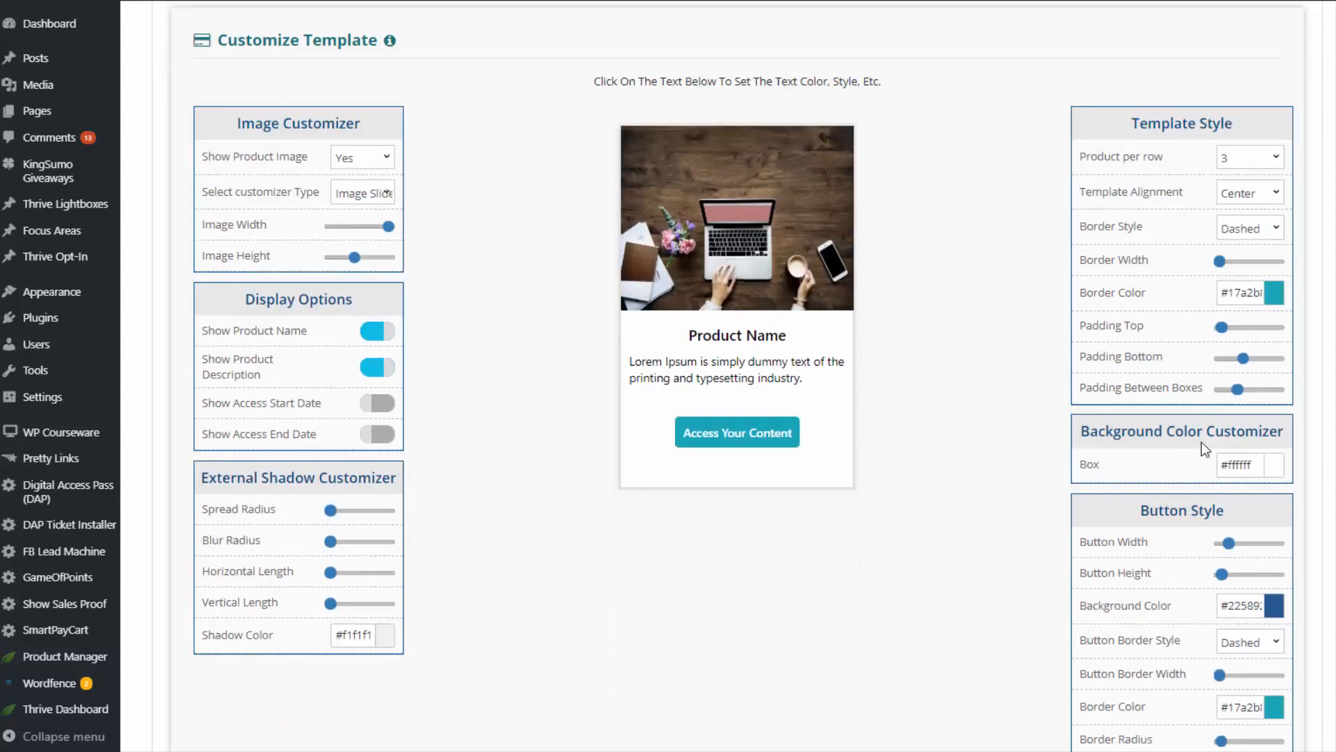
{"action": "left_click", "coordinate": [1275, 466]}
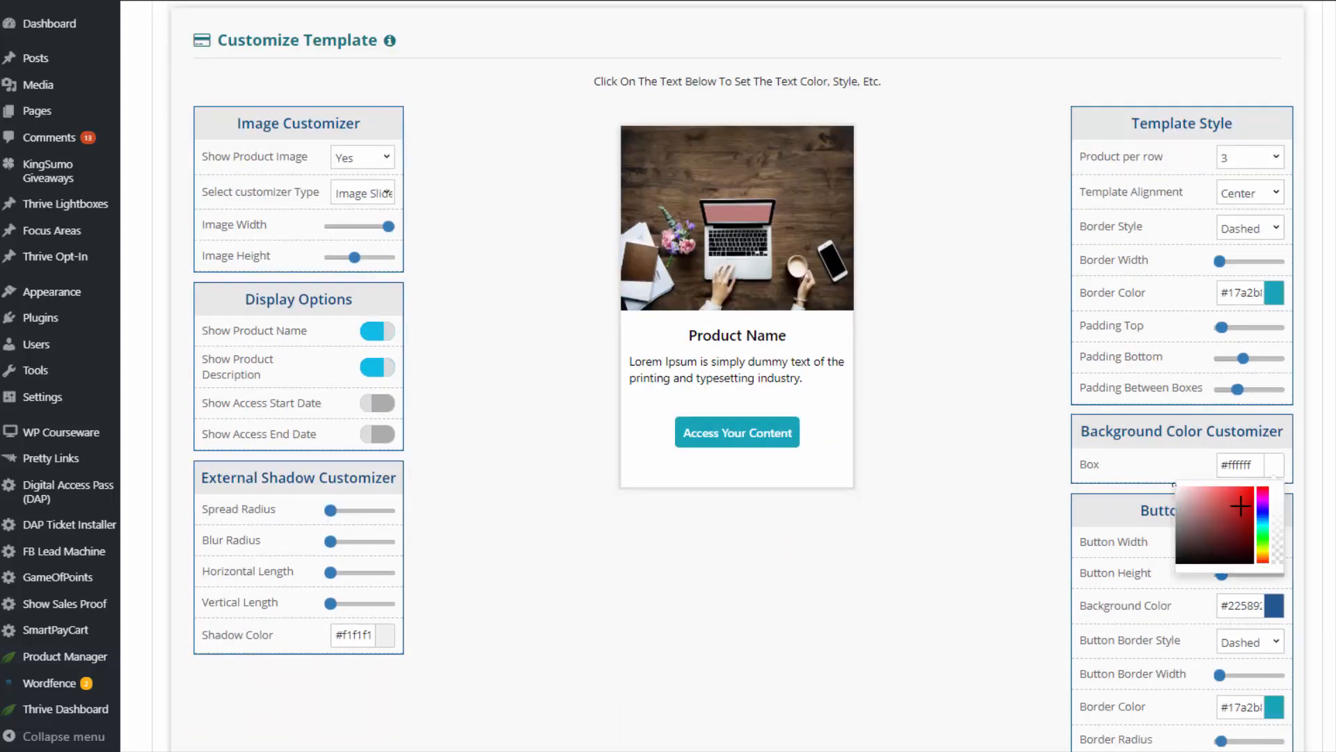
{"action": "left_click_drag", "start_coordinate": [1180, 518], "coordinate": [1180, 478]}
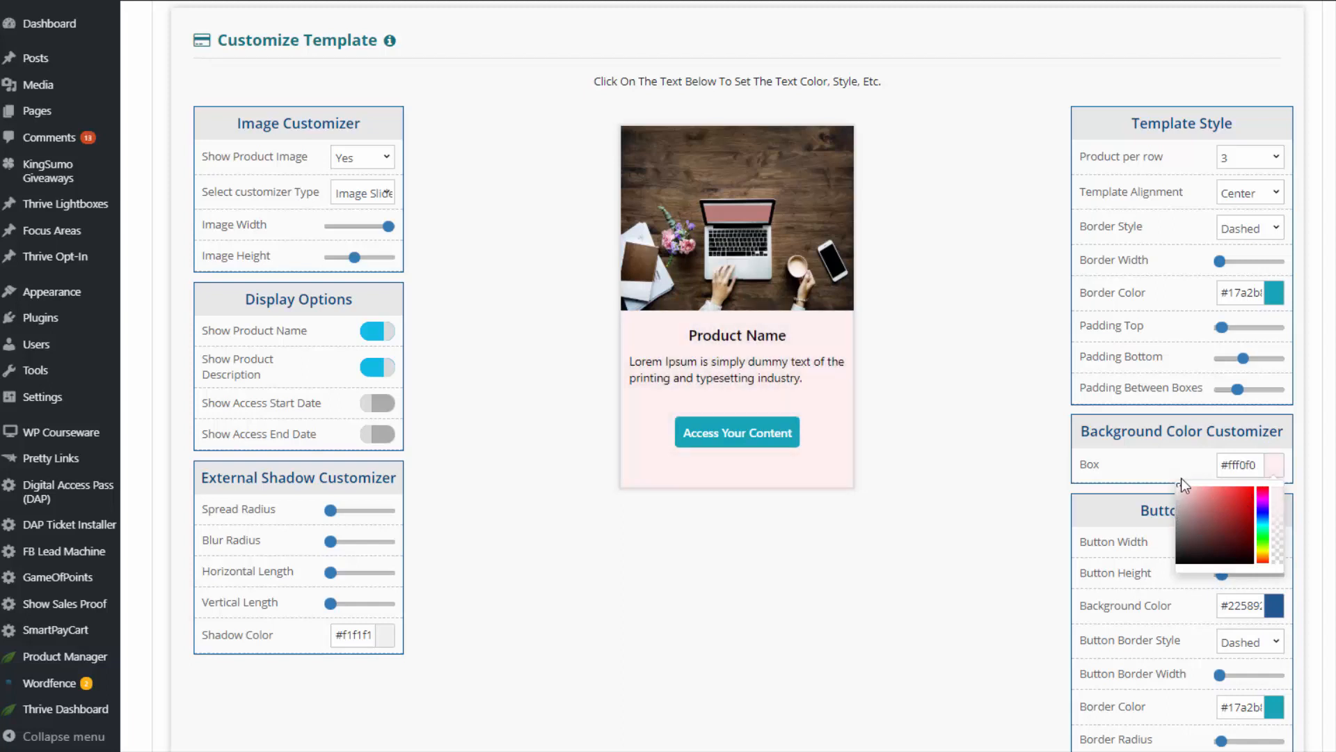
{"action": "left_click", "coordinate": [1028, 484]}
Step: Change the background color of the "Access Your Content" button to a dark pinkish red
{"action": "scroll", "coordinate": [1057, 491], "scroll_direction": "down", "scroll_amount": 3}
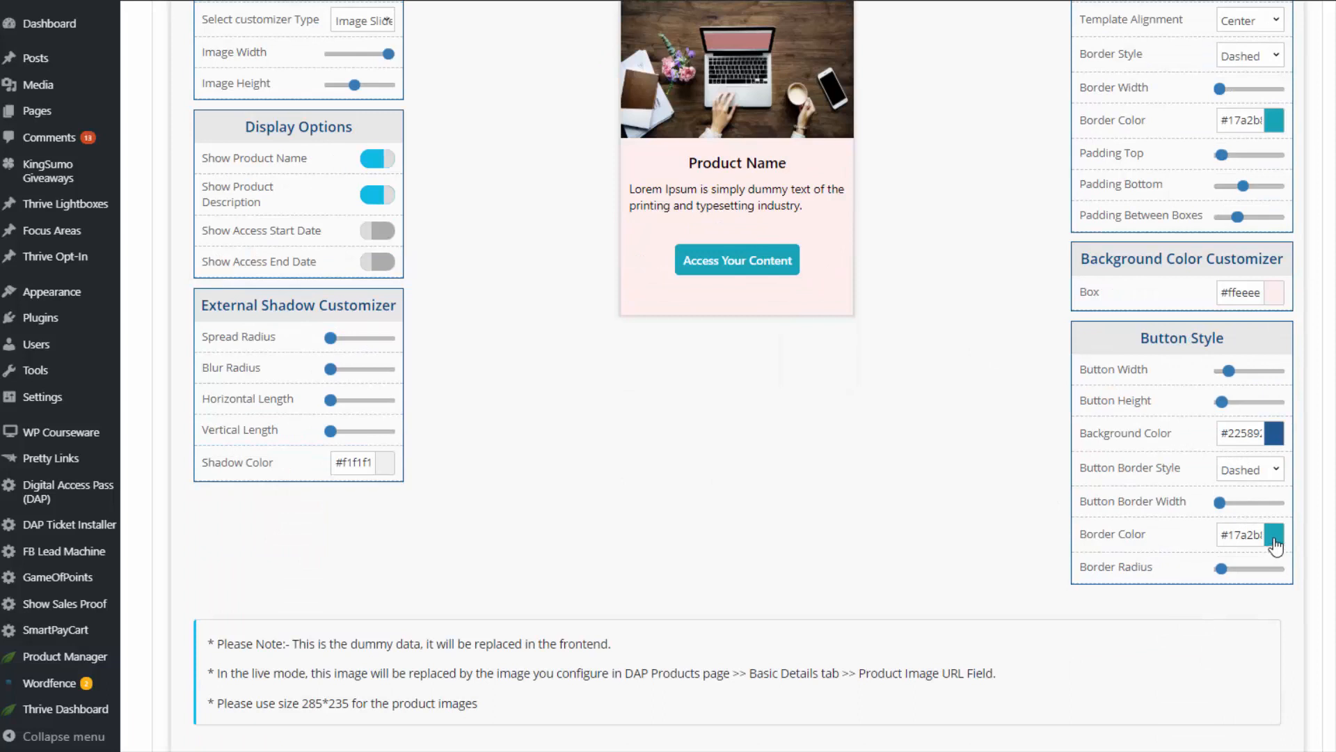
{"action": "left_click", "coordinate": [1273, 435]}
{"action": "mouse_move", "coordinate": [1233, 483]}
{"action": "left_mouse_down"}
{"action": "mouse_move", "coordinate": [1216, 457]}
{"action": "mouse_move", "coordinate": [1236, 479]}
{"action": "left_mouse_up"}
{"action": "left_click_drag", "start_coordinate": [1235, 479], "coordinate": [1239, 477]}
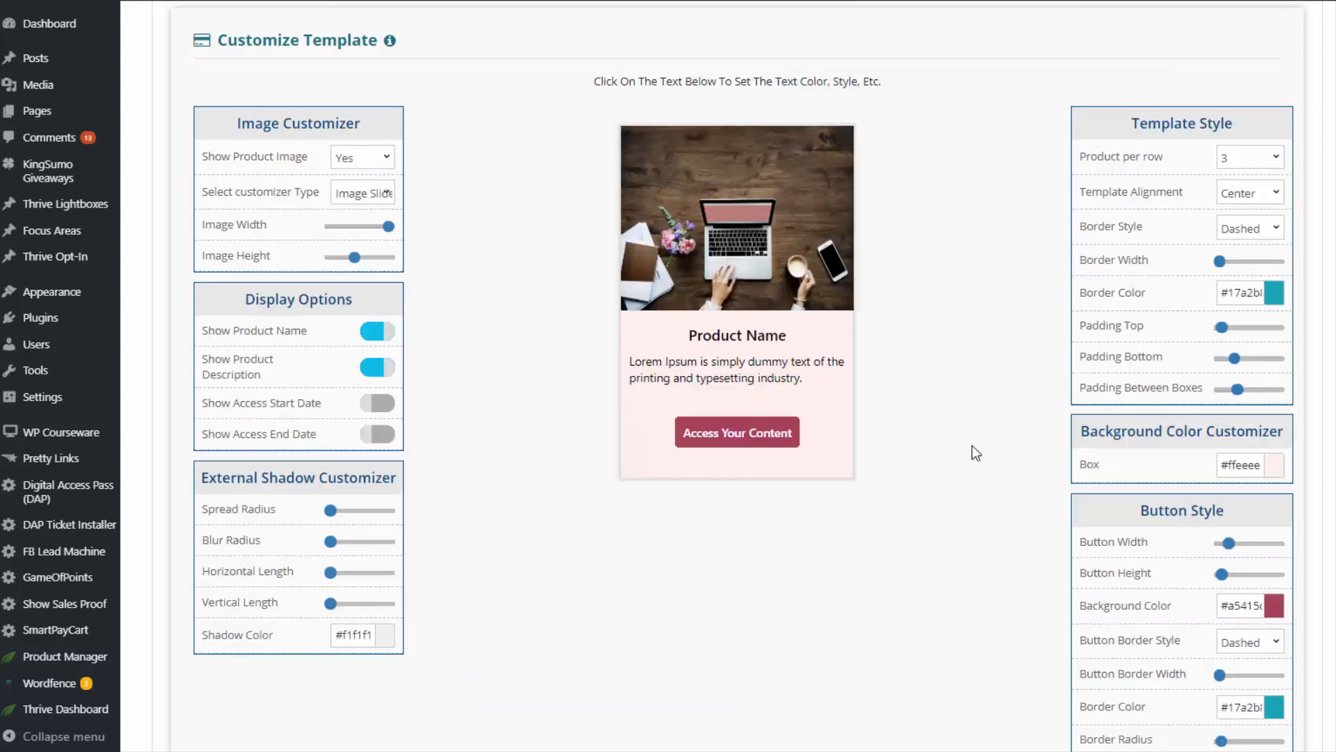
{"action": "scroll", "coordinate": [777, 332], "scroll_direction": "down", "scroll_amount": 2}
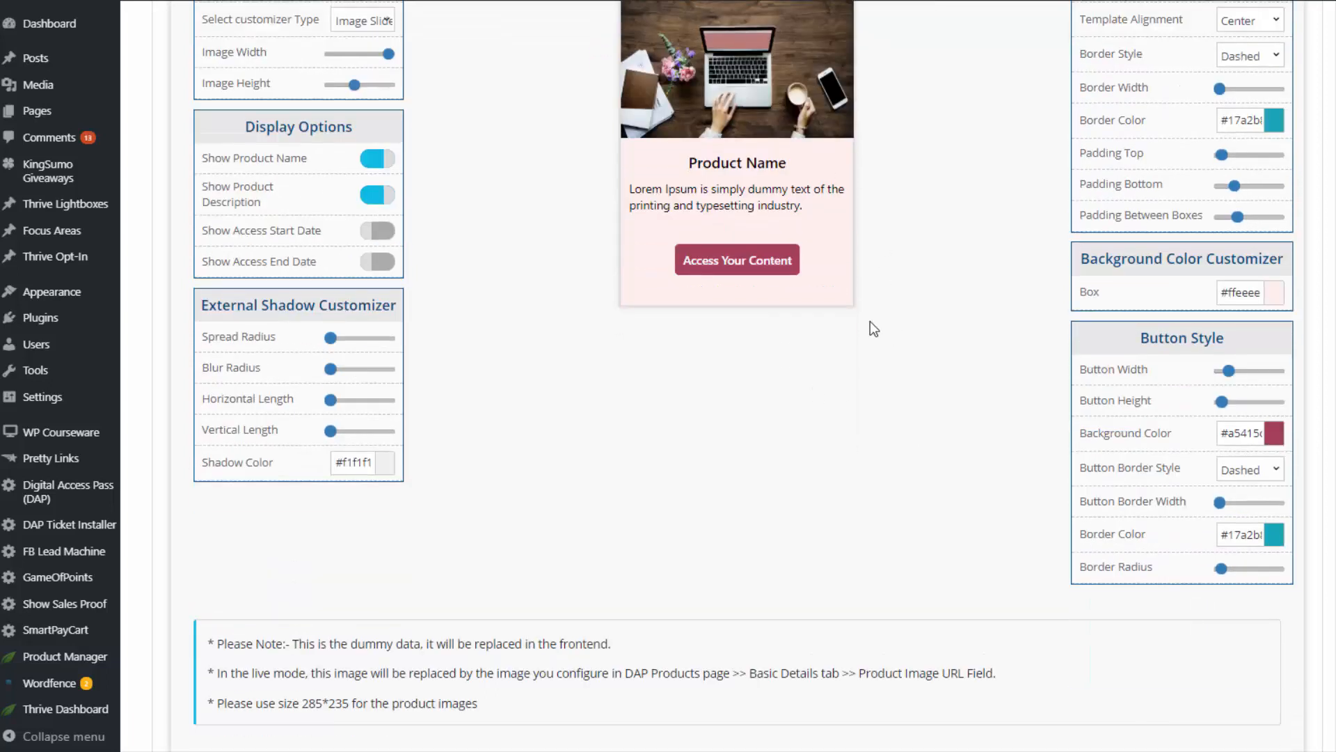
{"action": "scroll", "coordinate": [870, 320], "scroll_direction": "up", "scroll_amount": 3}
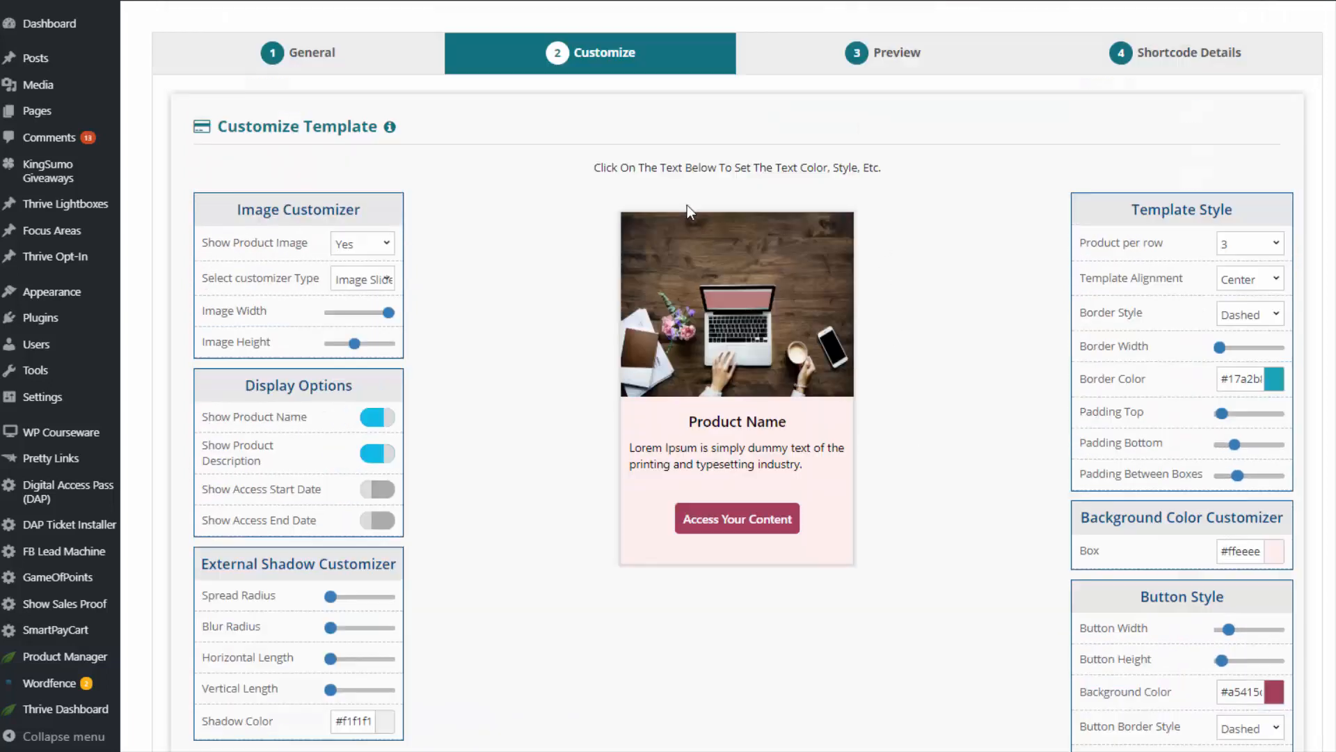
Step: Preview the multi-product template and slightly increase the box width and outer template width
{"action": "left_click", "coordinate": [915, 55]}
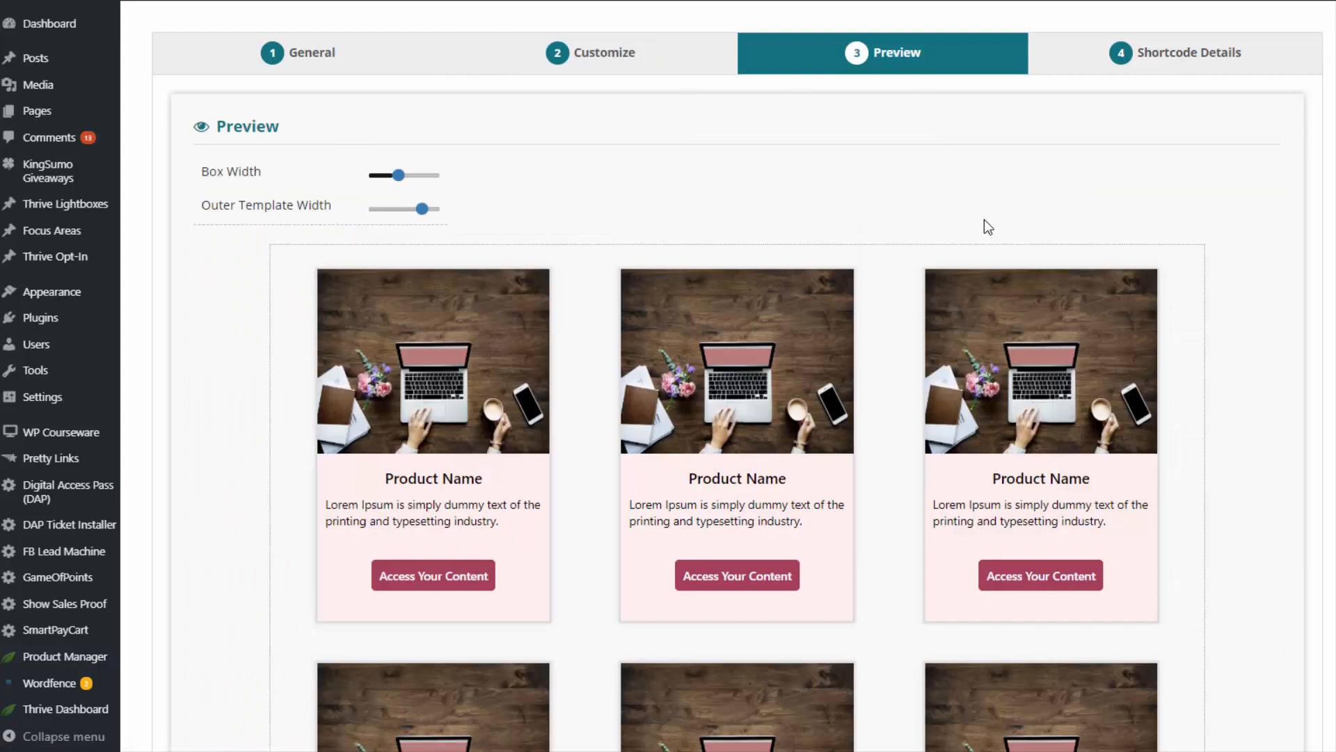
{"action": "scroll", "coordinate": [1201, 498], "scroll_direction": "down", "scroll_amount": 4}
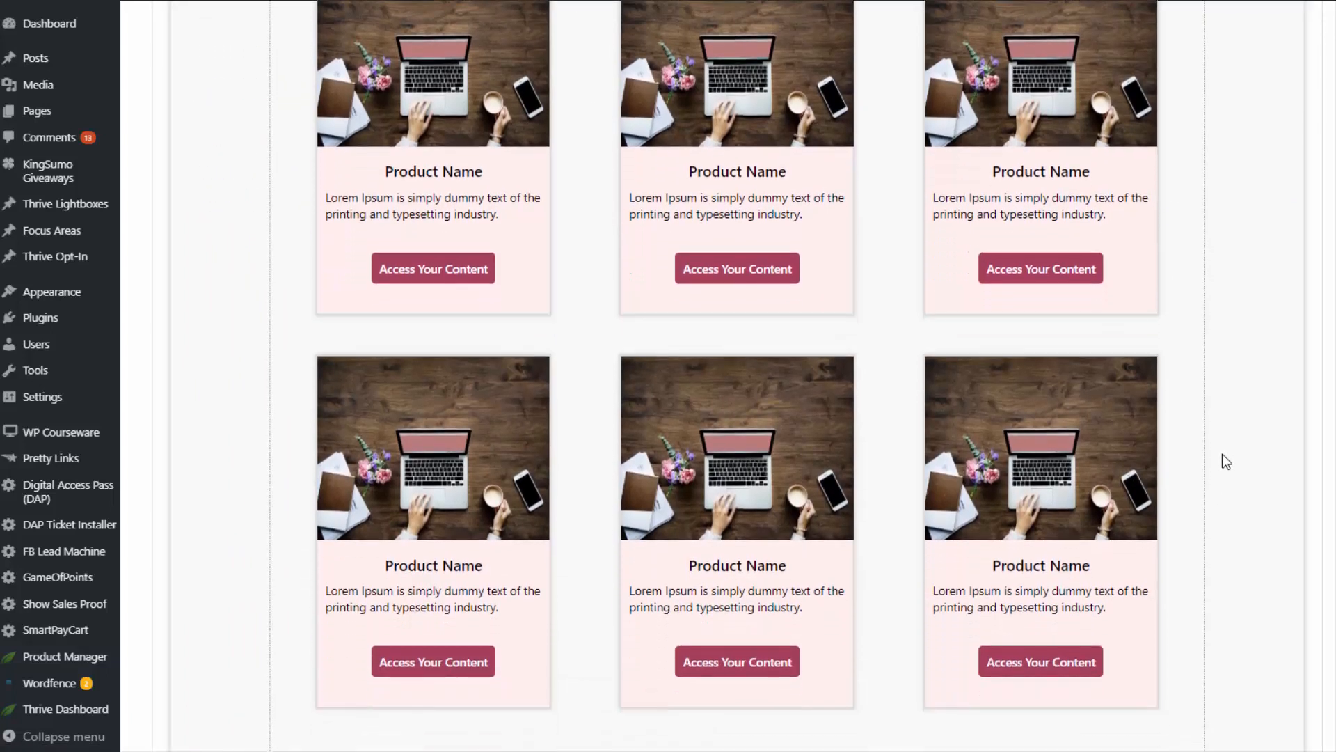
{"action": "scroll", "coordinate": [1222, 453], "scroll_direction": "down", "scroll_amount": 2}
{"action": "scroll", "coordinate": [1210, 428], "scroll_direction": "up", "scroll_amount": 5}
{"action": "left_click_drag", "start_coordinate": [400, 104], "coordinate": [398, 104]}
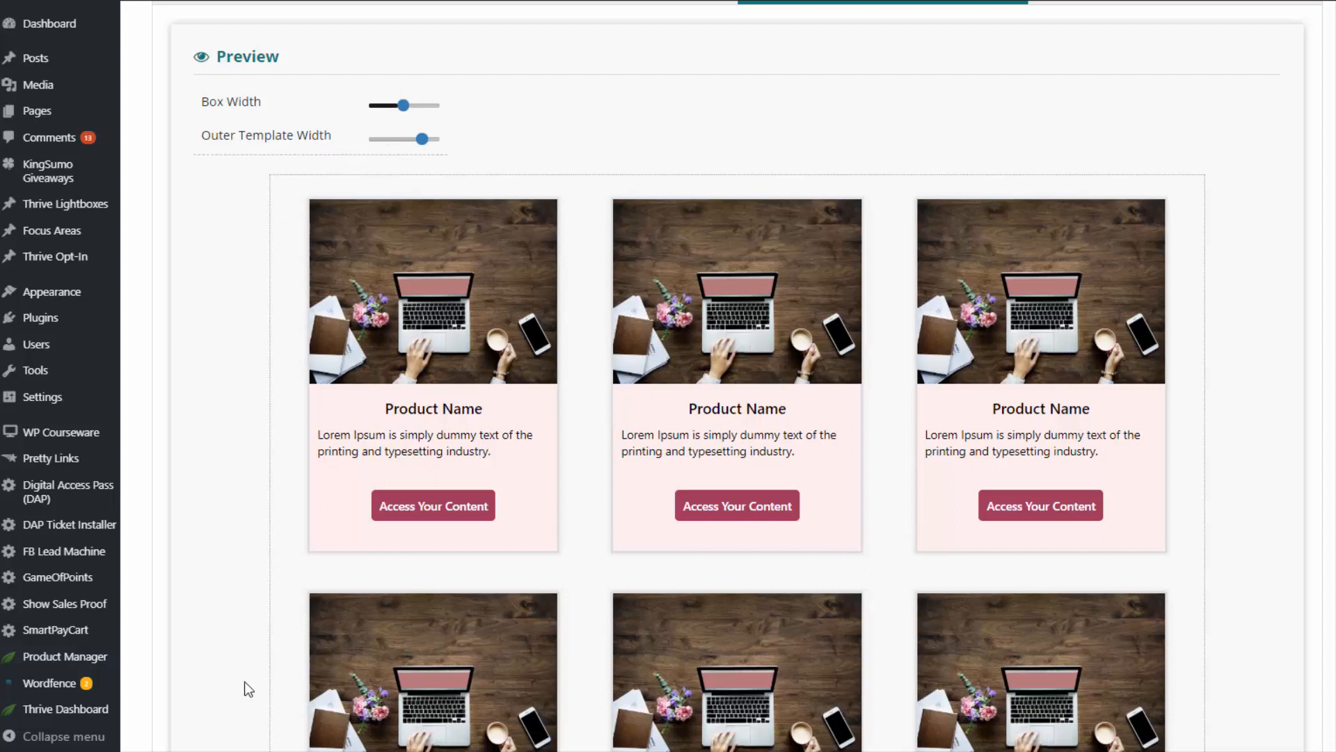
{"action": "left_click_drag", "start_coordinate": [421, 139], "coordinate": [429, 140]}
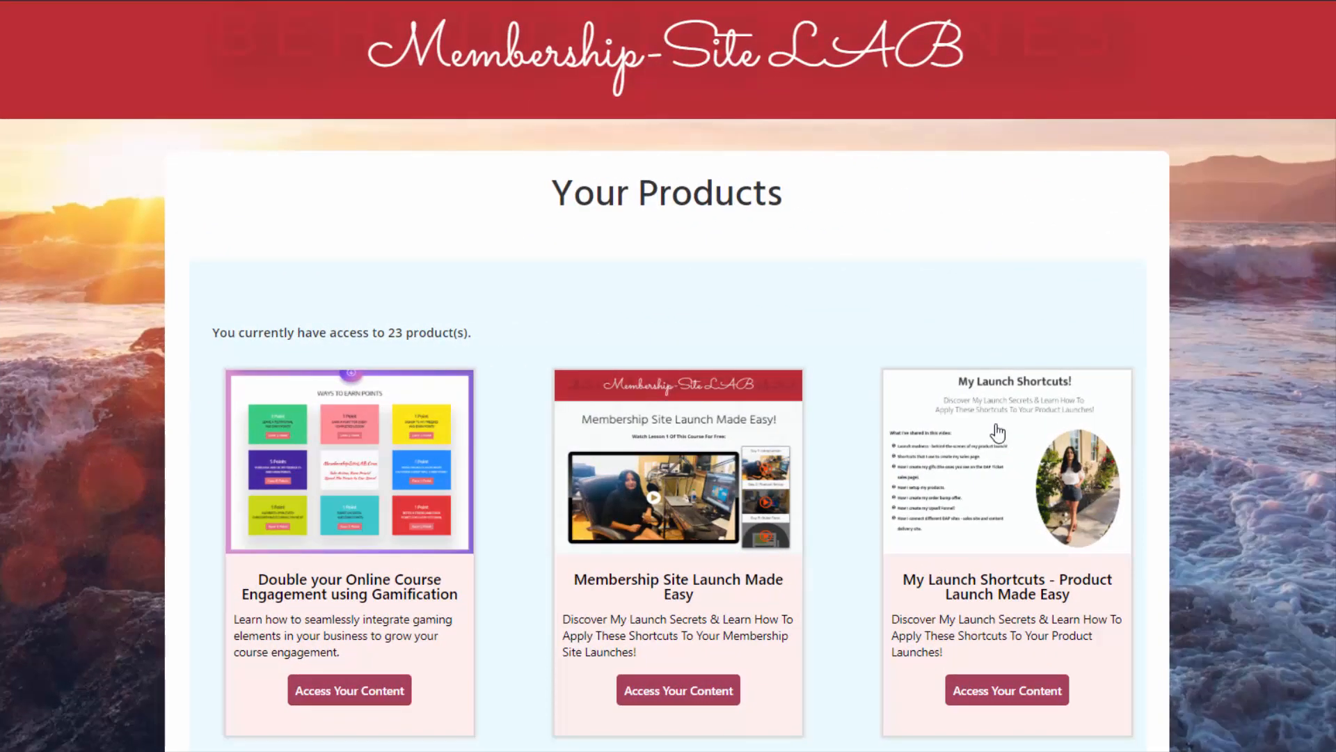
Step: Look through the product boxes on the live Your Products page, checking their layout and styling
{"action": "scroll", "coordinate": [856, 390], "scroll_direction": "down", "scroll_amount": 3}
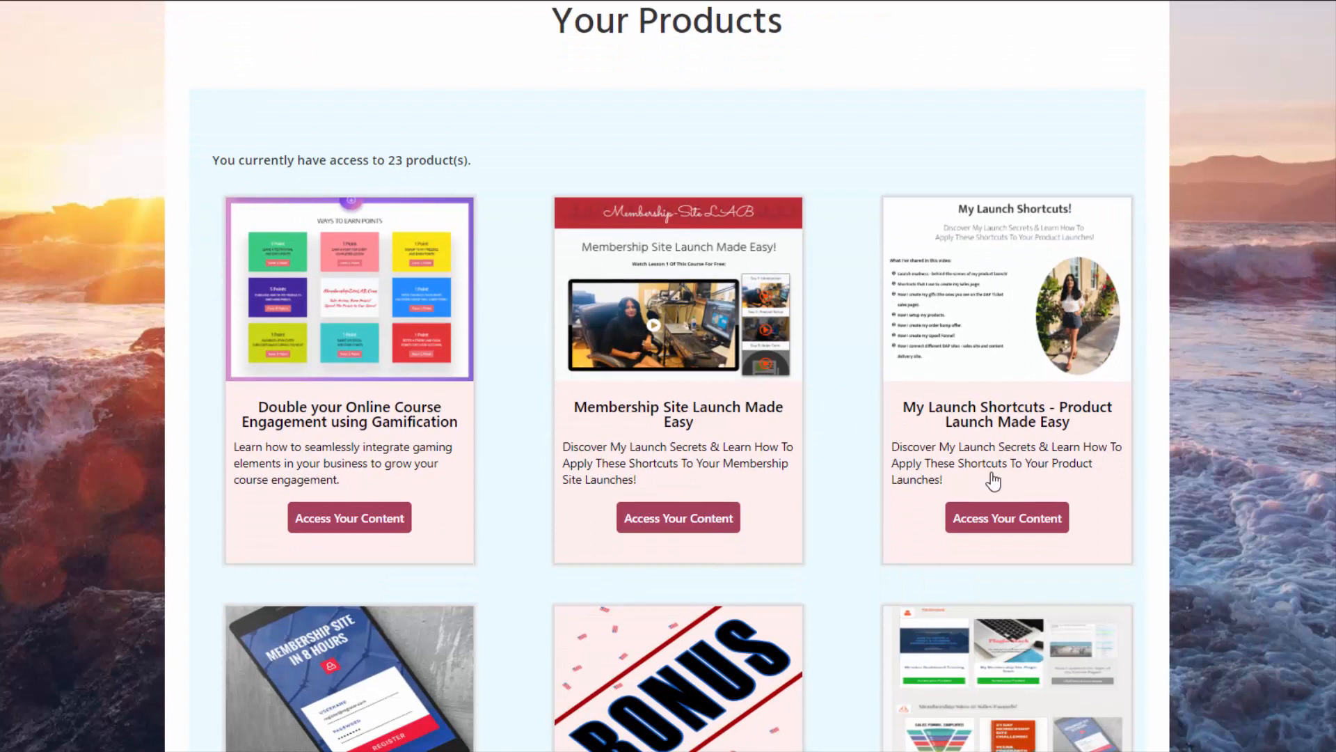
{"action": "scroll", "coordinate": [431, 398], "scroll_direction": "down", "scroll_amount": 4}
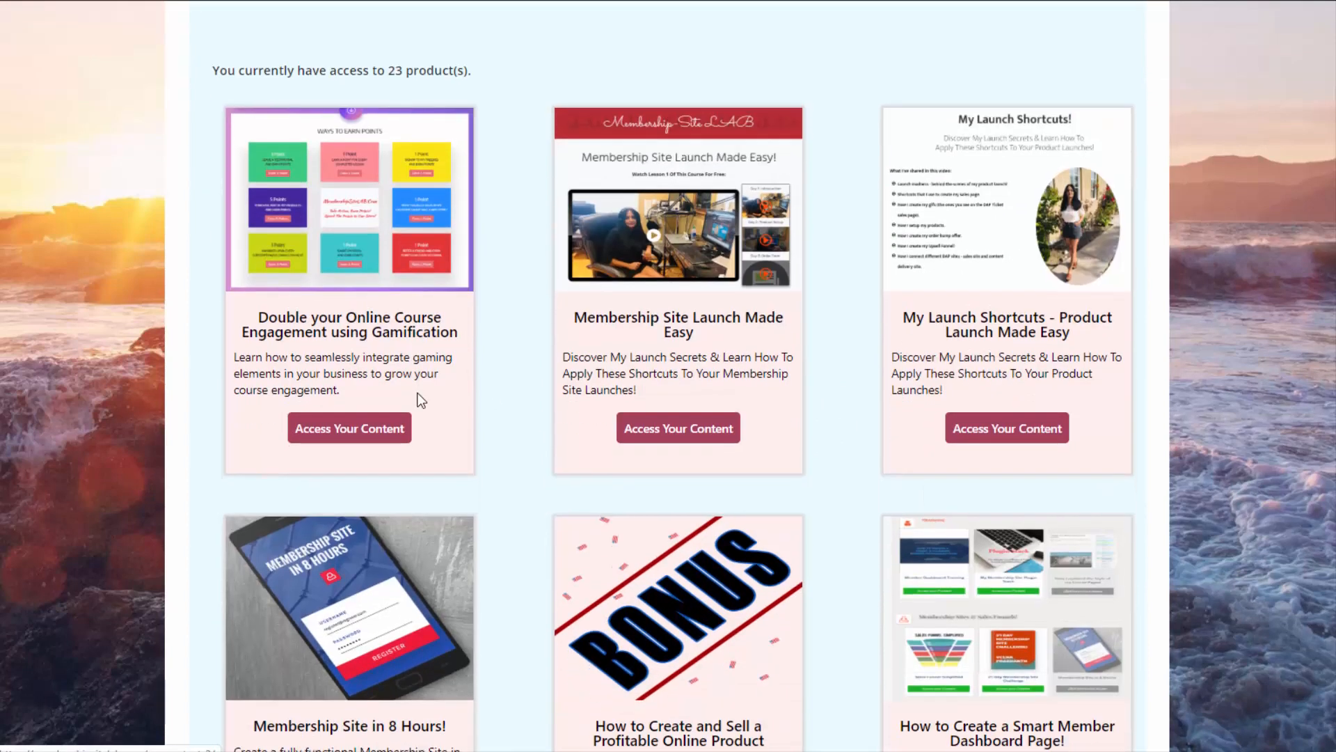
{"action": "scroll", "coordinate": [420, 400], "scroll_direction": "down", "scroll_amount": 10}
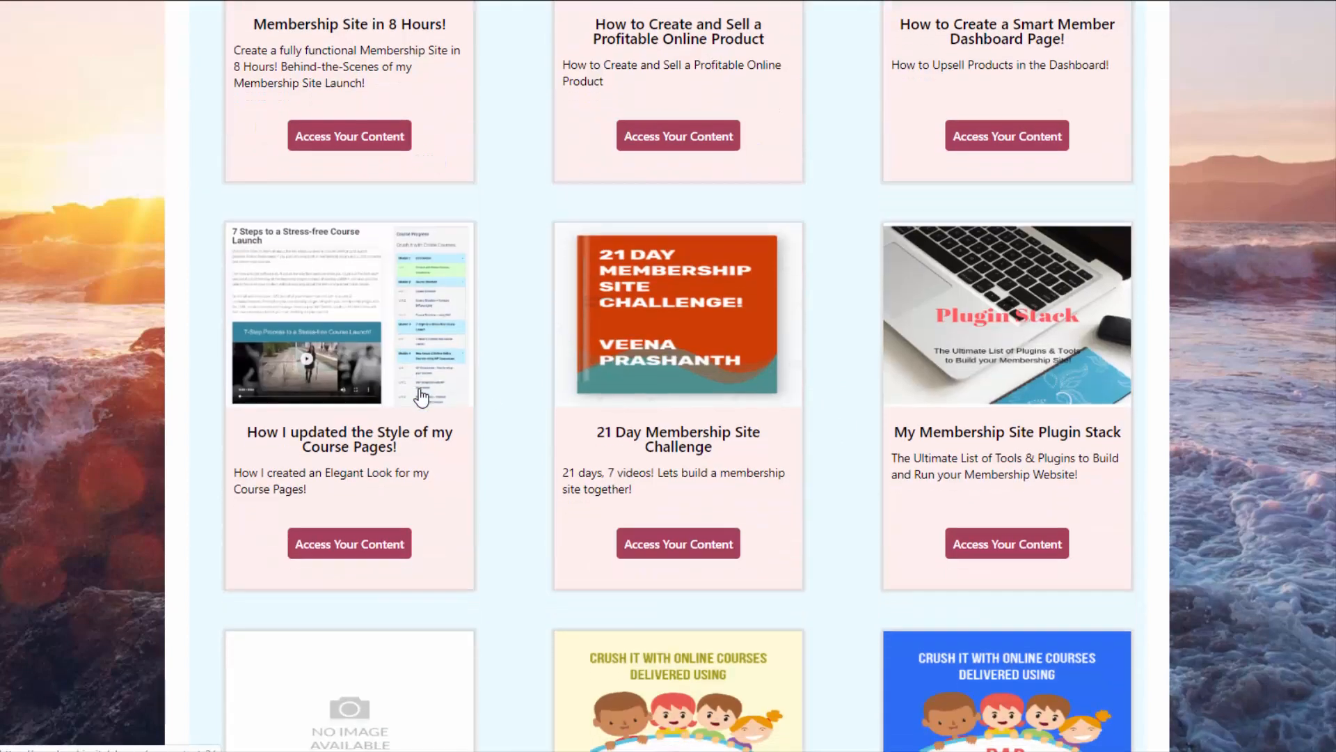
{"action": "scroll", "coordinate": [422, 396], "scroll_direction": "up", "scroll_amount": 10}
{"action": "scroll", "coordinate": [421, 398], "scroll_direction": "up", "scroll_amount": 6}
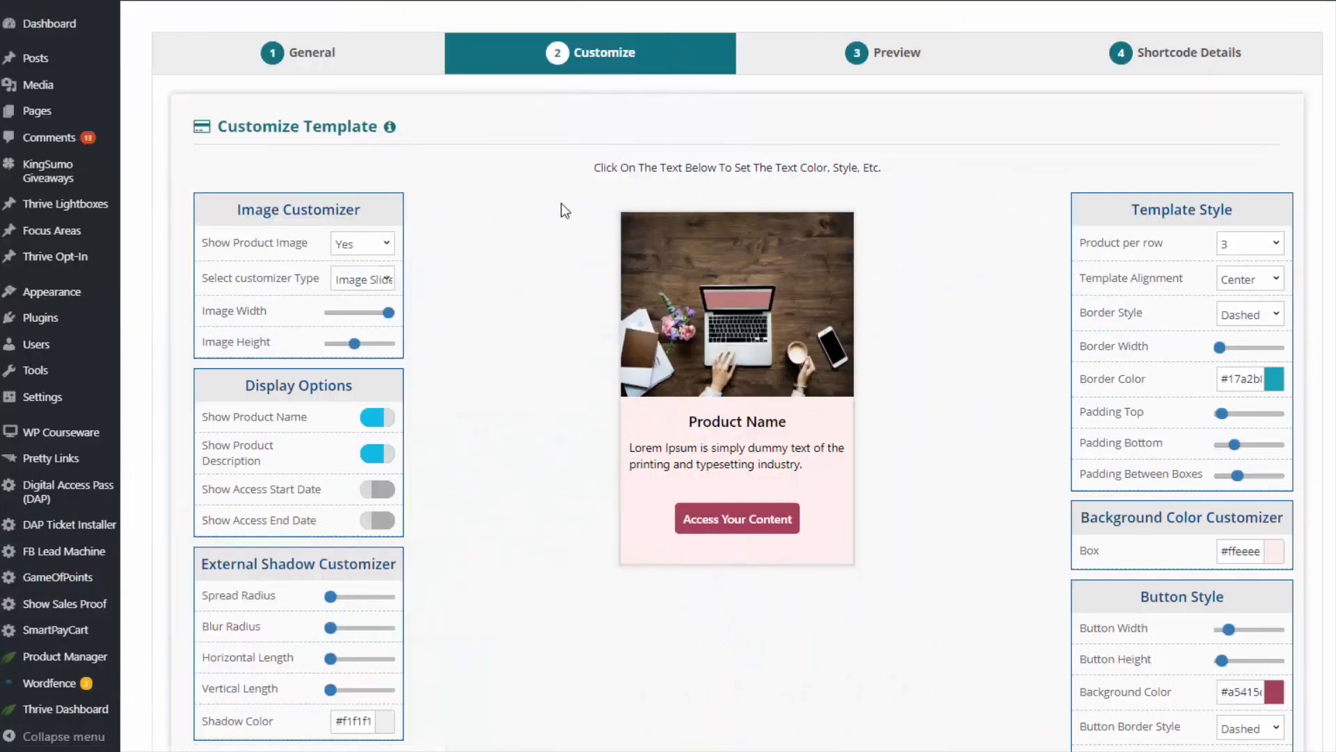
Step: Return to the My Content page's general settings and set the template type to Display 1 product per row
{"action": "left_click", "coordinate": [286, 52]}
{"action": "scroll", "coordinate": [462, 508], "scroll_direction": "down", "scroll_amount": 3}
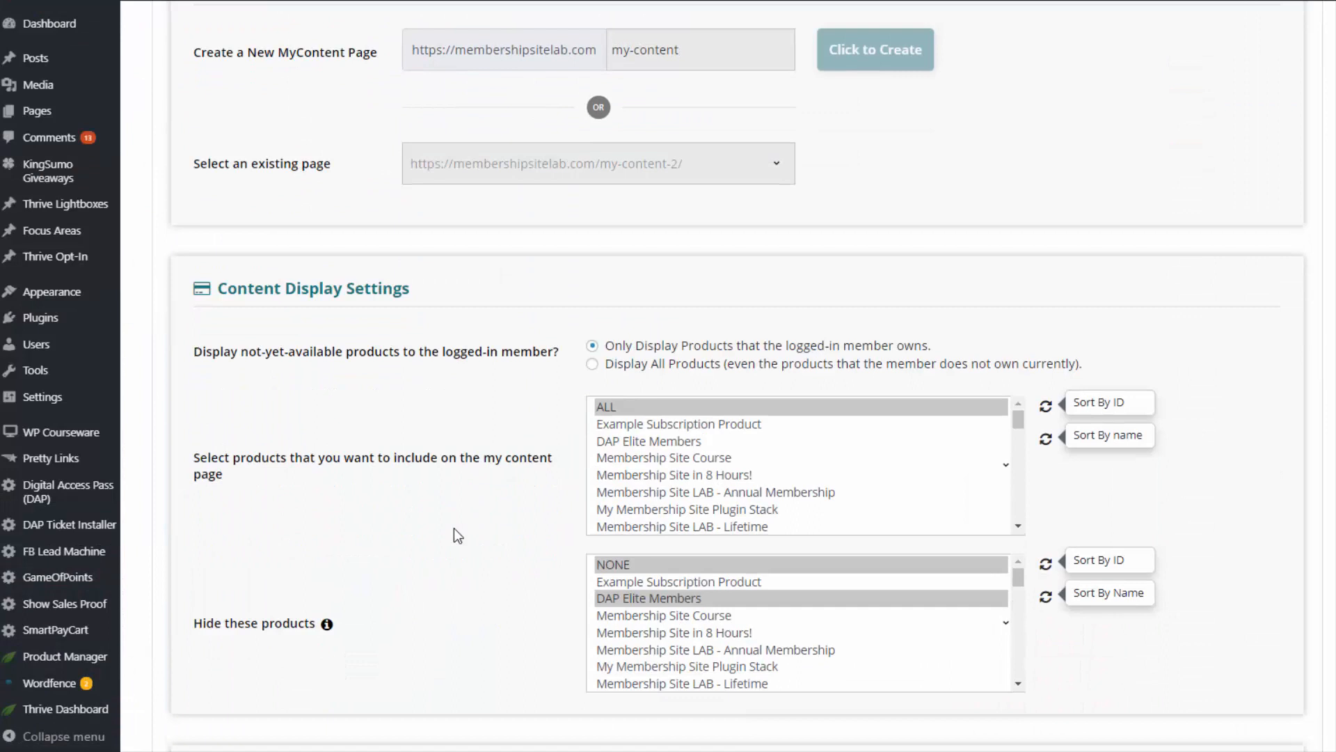
{"action": "scroll", "coordinate": [454, 527], "scroll_direction": "down", "scroll_amount": 8}
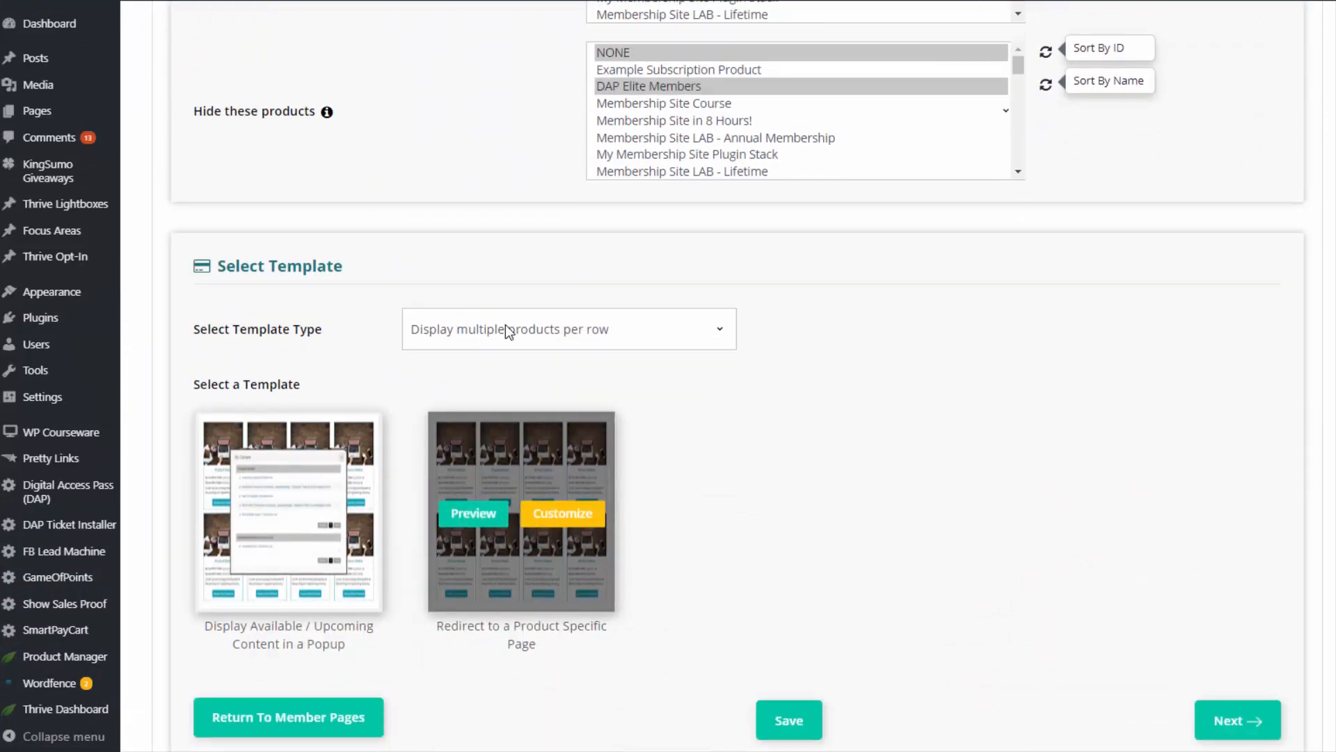
{"action": "left_click", "coordinate": [505, 331]}
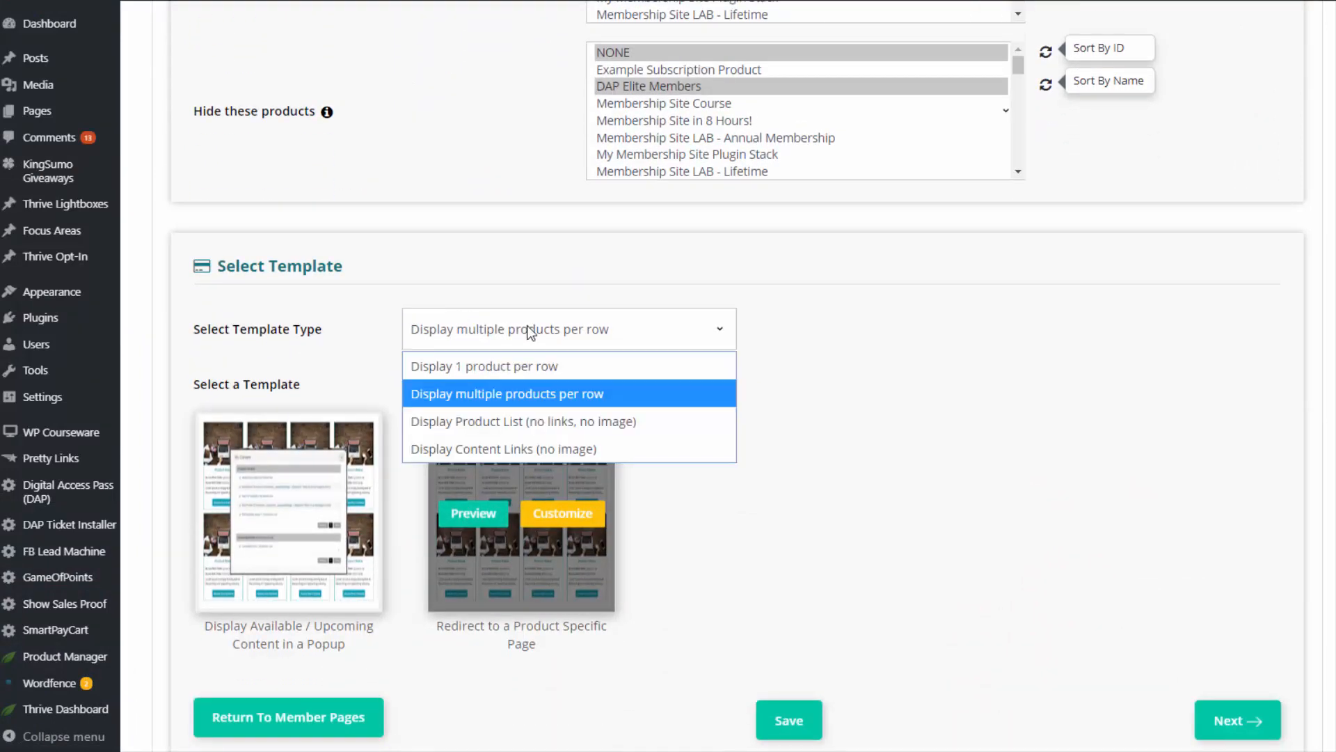
{"action": "left_click", "coordinate": [572, 369]}
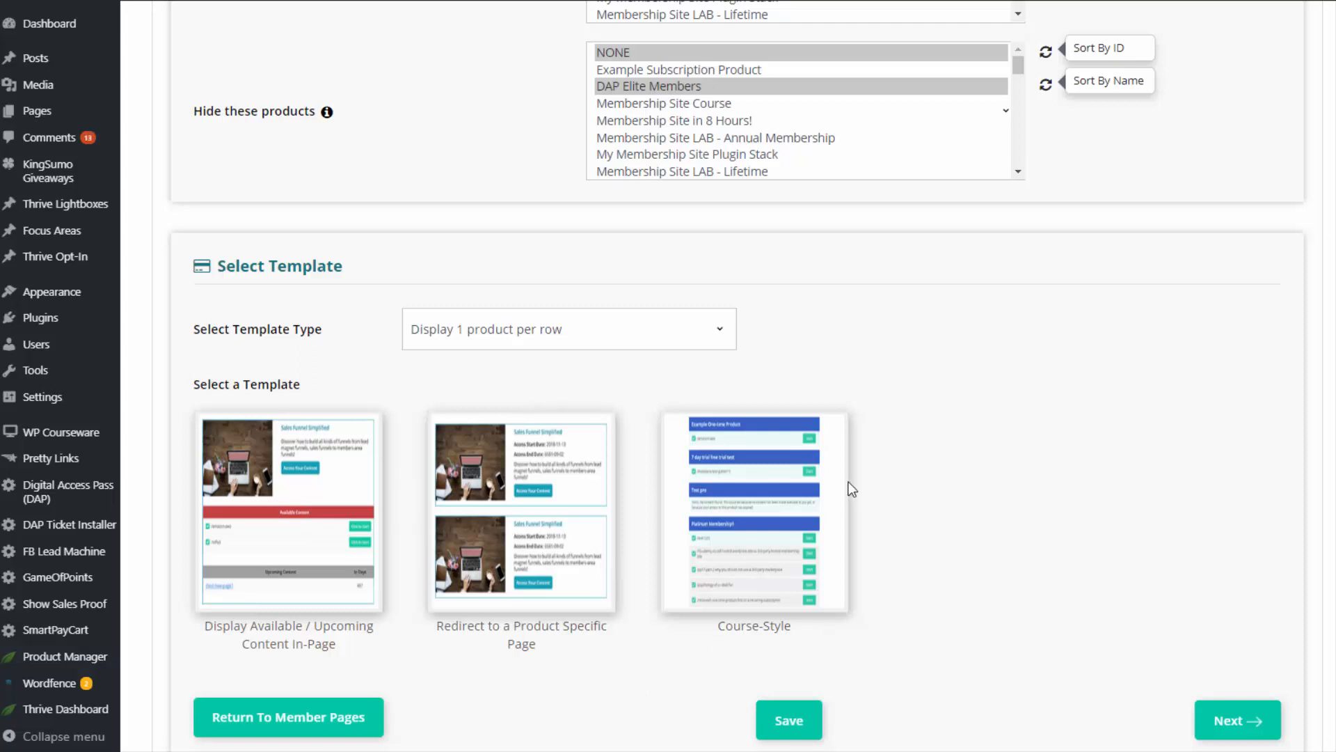
Step: Try the Display Product List (no links, no image) and Display Content Links (no image) template types
{"action": "left_click", "coordinate": [529, 330]}
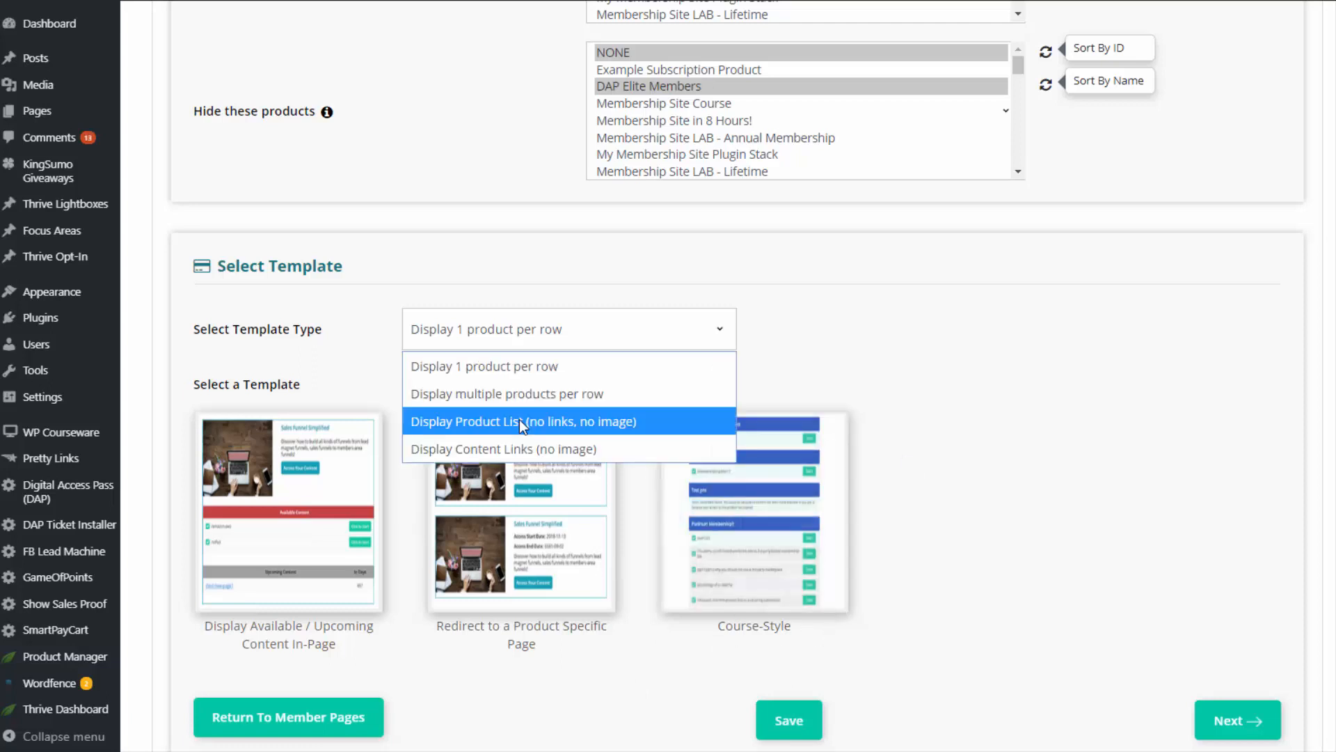
{"action": "left_click", "coordinate": [457, 421]}
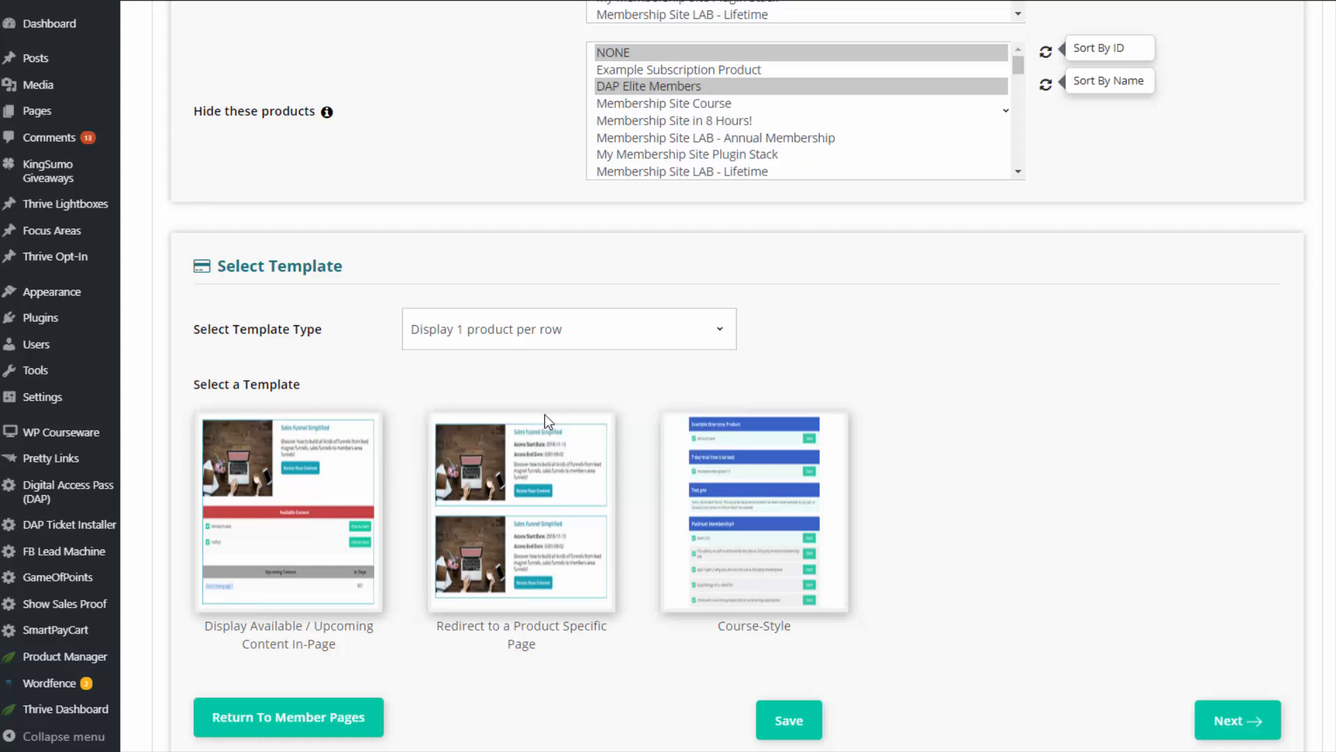
{"action": "mouse_move", "coordinate": [237, 475]}
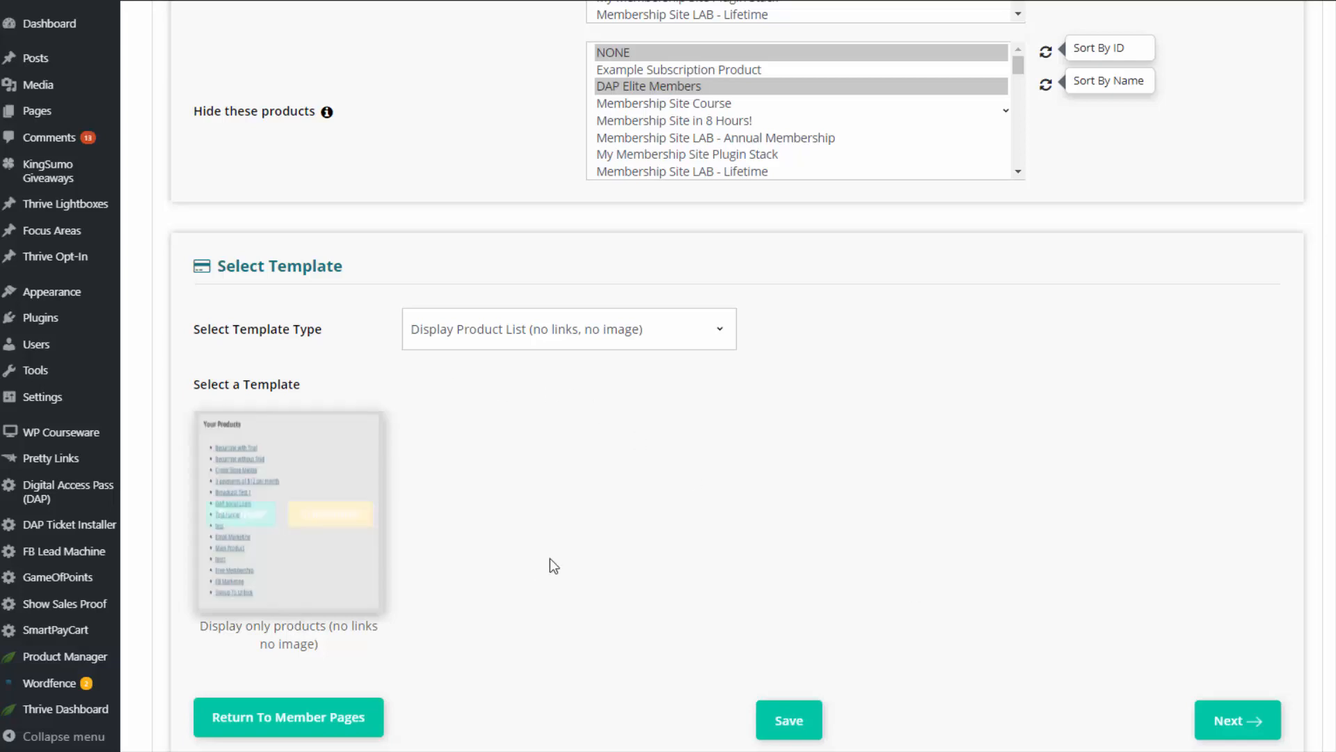
{"action": "left_click", "coordinate": [556, 328]}
{"action": "left_click", "coordinate": [470, 449]}
{"action": "left_click", "coordinate": [485, 445]}
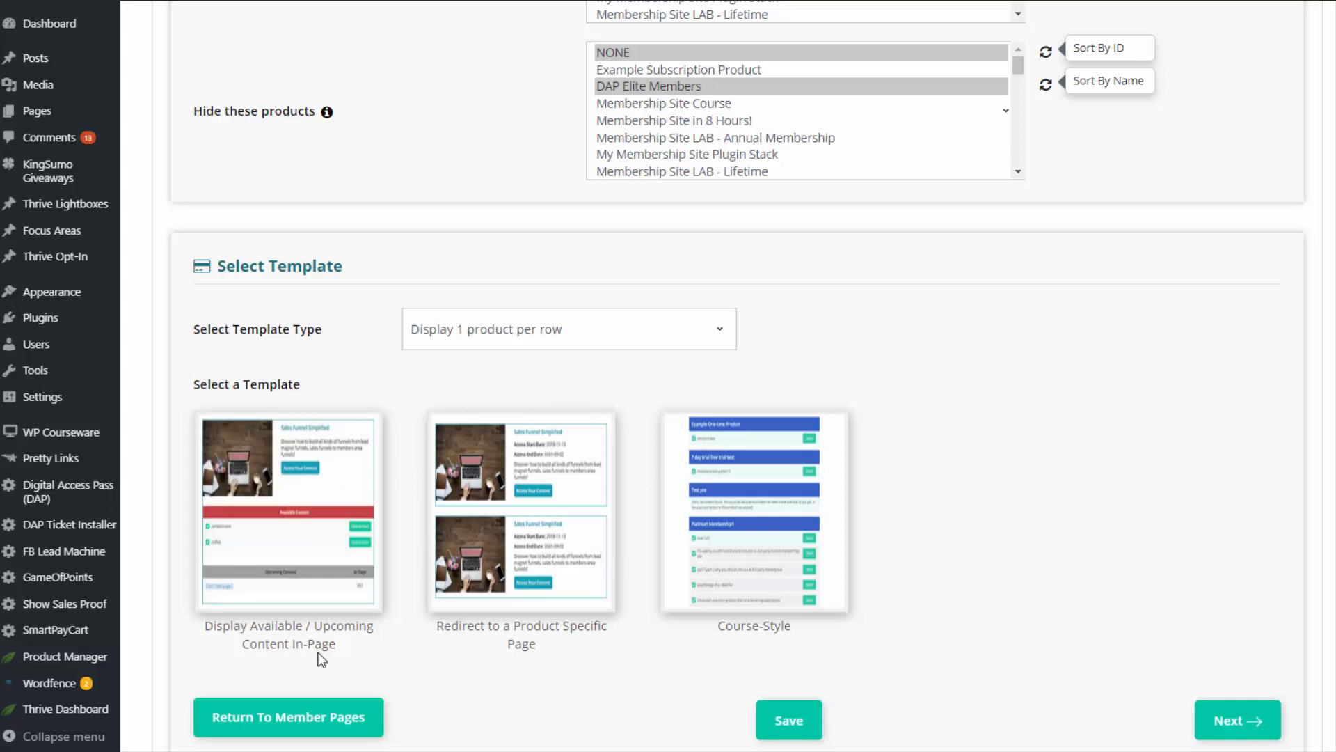
Step: Open the Display Available / Upcoming Content In-Page template for customizing and toggle the product description off and on
{"action": "left_click", "coordinate": [333, 515]}
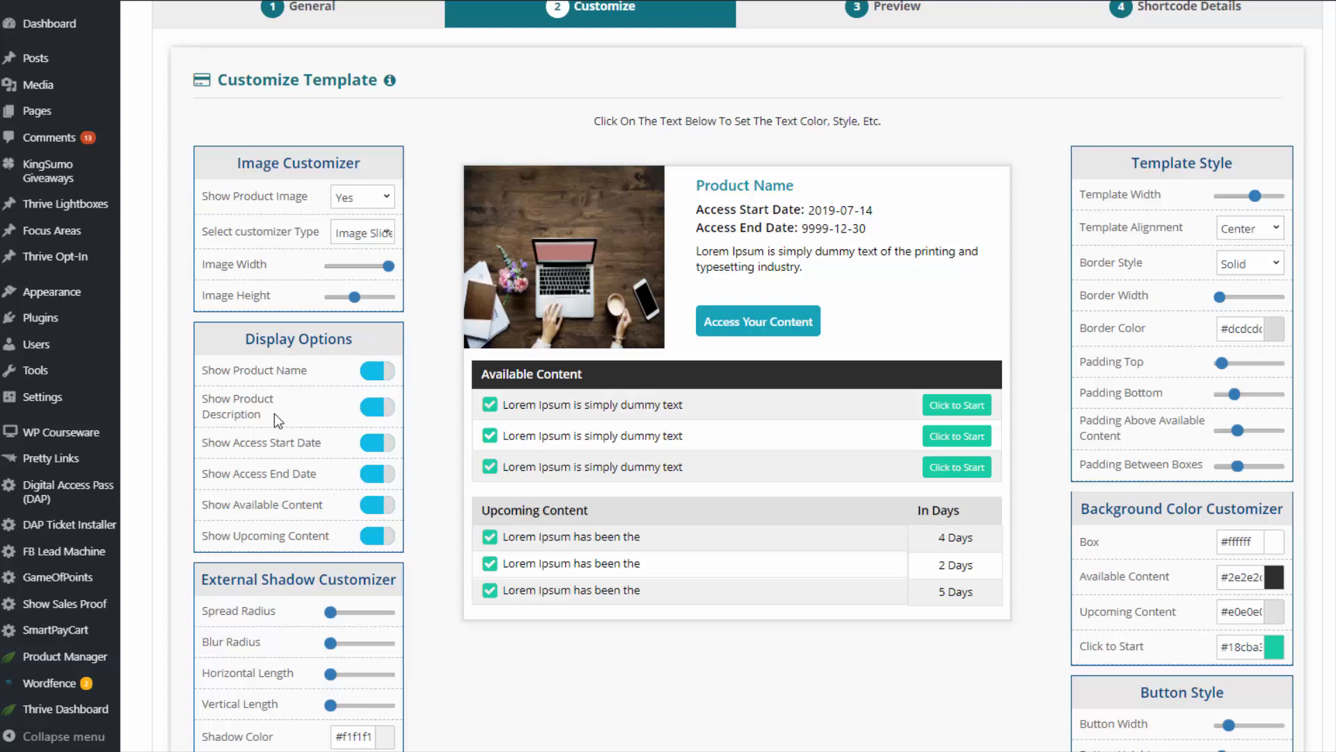
{"action": "left_click", "coordinate": [391, 407]}
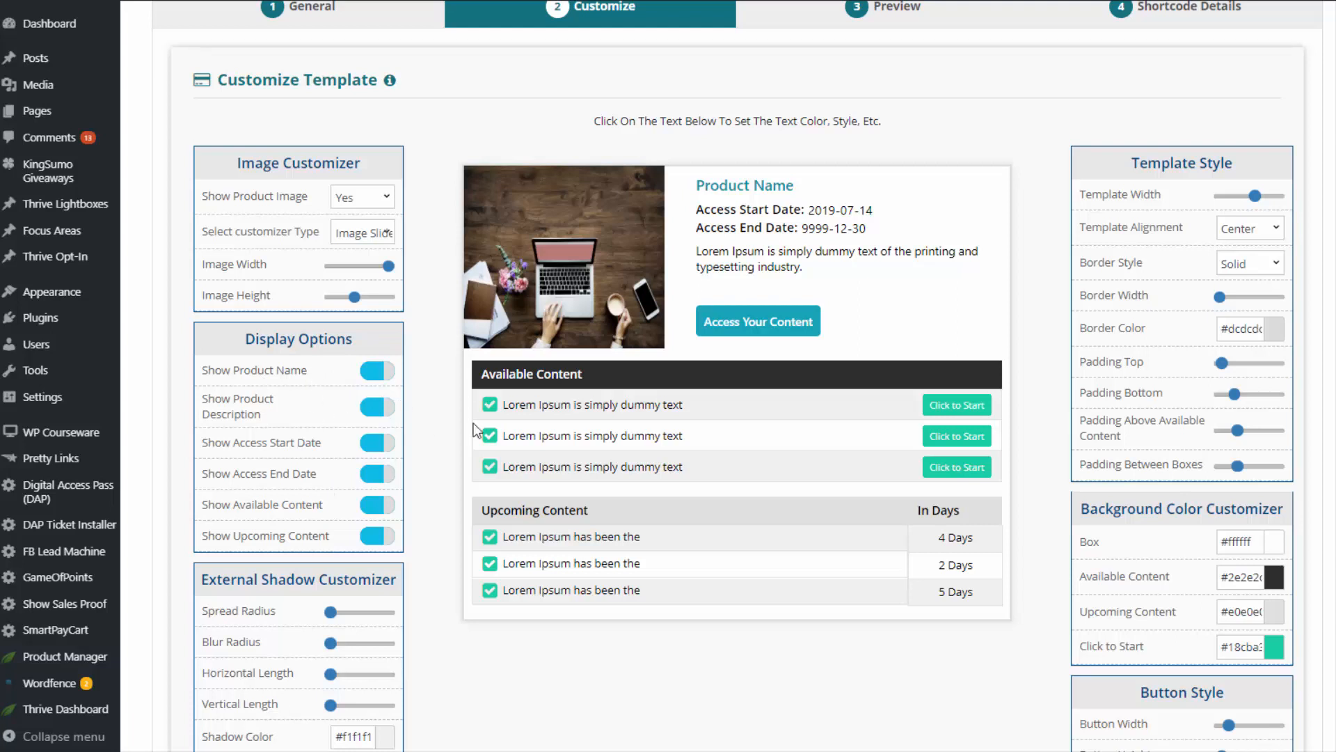
{"action": "left_click", "coordinate": [367, 407]}
Step: Check the text formatting options for the Access Start Date label and the product name in the template
{"action": "left_click", "coordinate": [754, 209]}
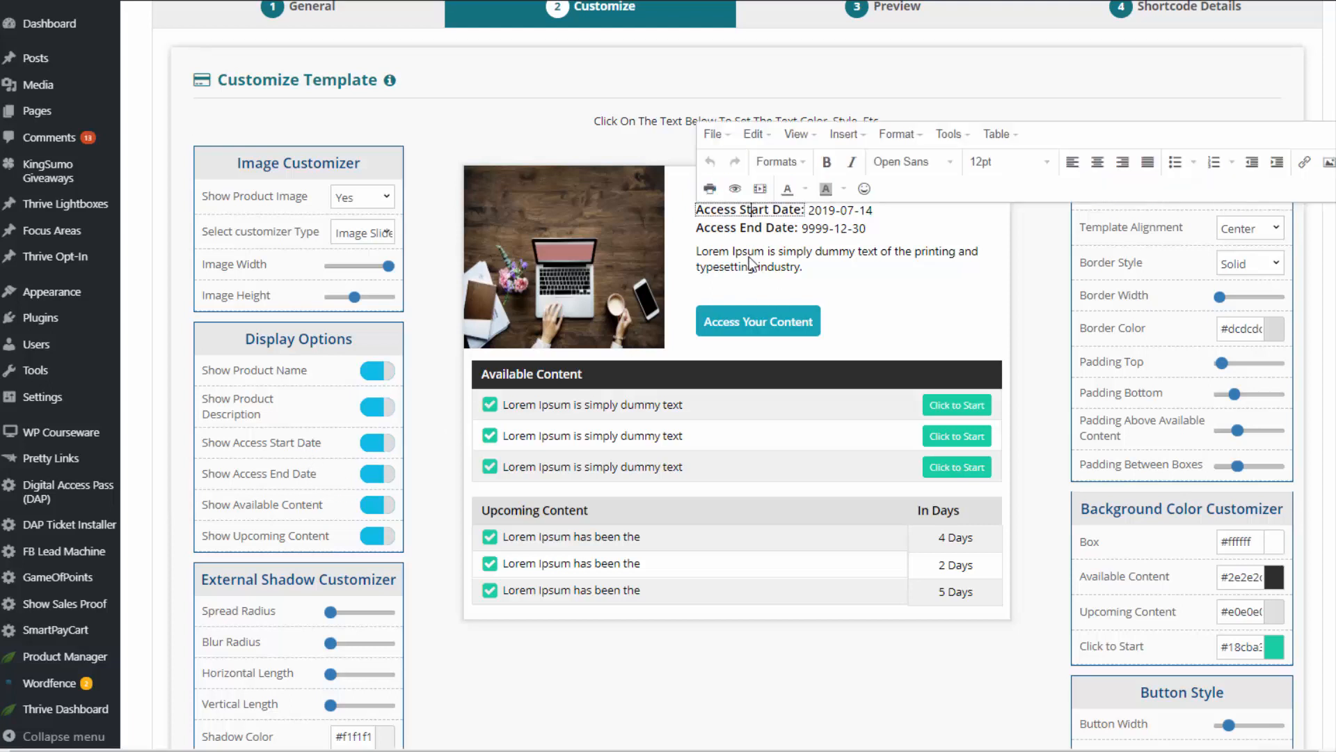
{"action": "left_click", "coordinate": [902, 294]}
{"action": "left_click", "coordinate": [766, 186]}
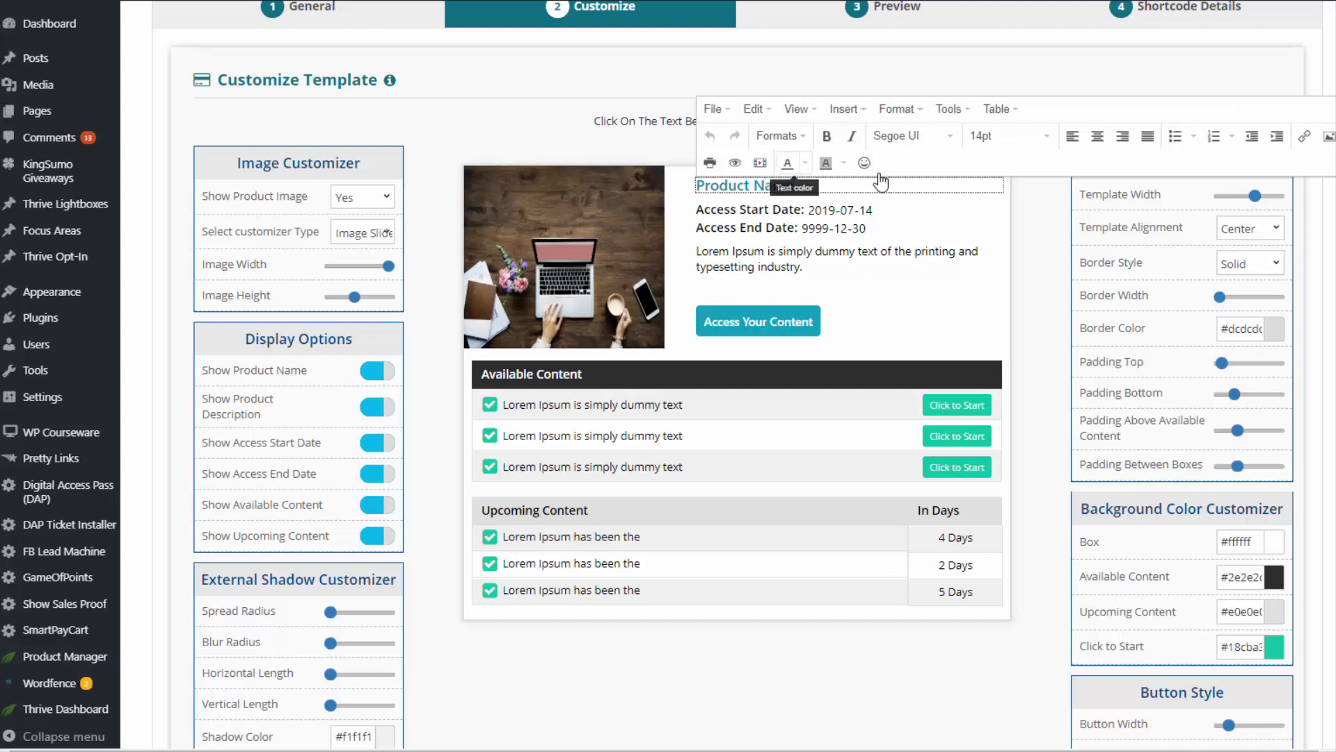
{"action": "left_click", "coordinate": [1059, 518]}
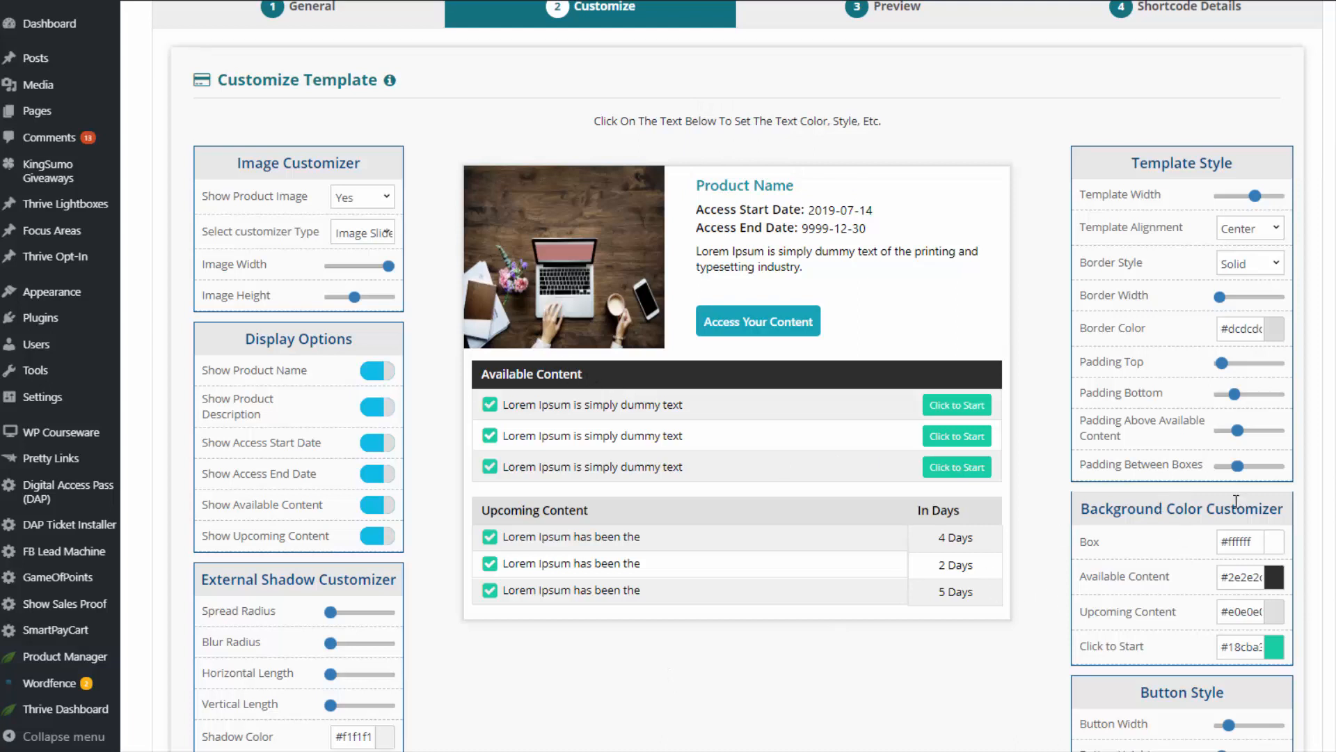
Step: Set the background color of the Available Content heading to #a5415d
{"action": "left_click", "coordinate": [1251, 577]}
{"action": "type", "text": "#a5415d"}
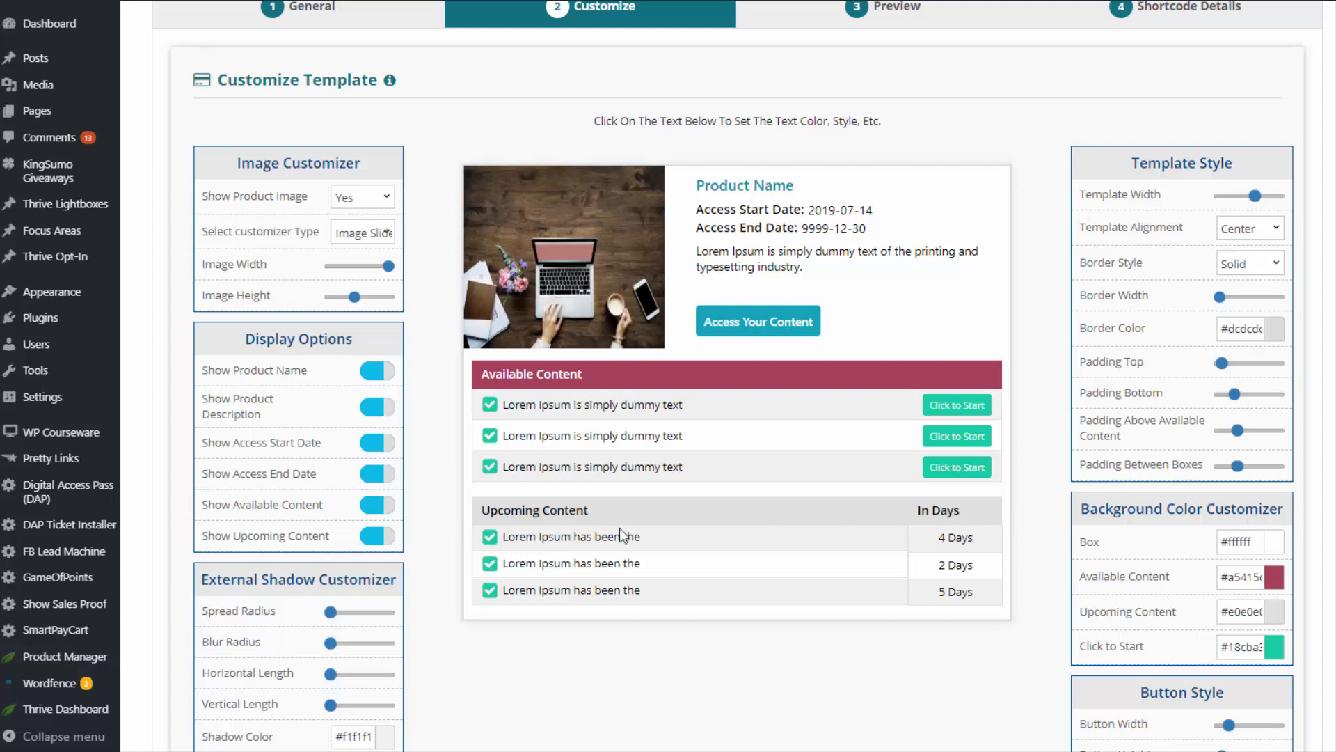
Step: Check the upcoming content display option and the text formatting options for the In Days and Upcoming Content headings
{"action": "left_click", "coordinate": [389, 537]}
{"action": "left_click", "coordinate": [364, 541]}
{"action": "left_click", "coordinate": [956, 520]}
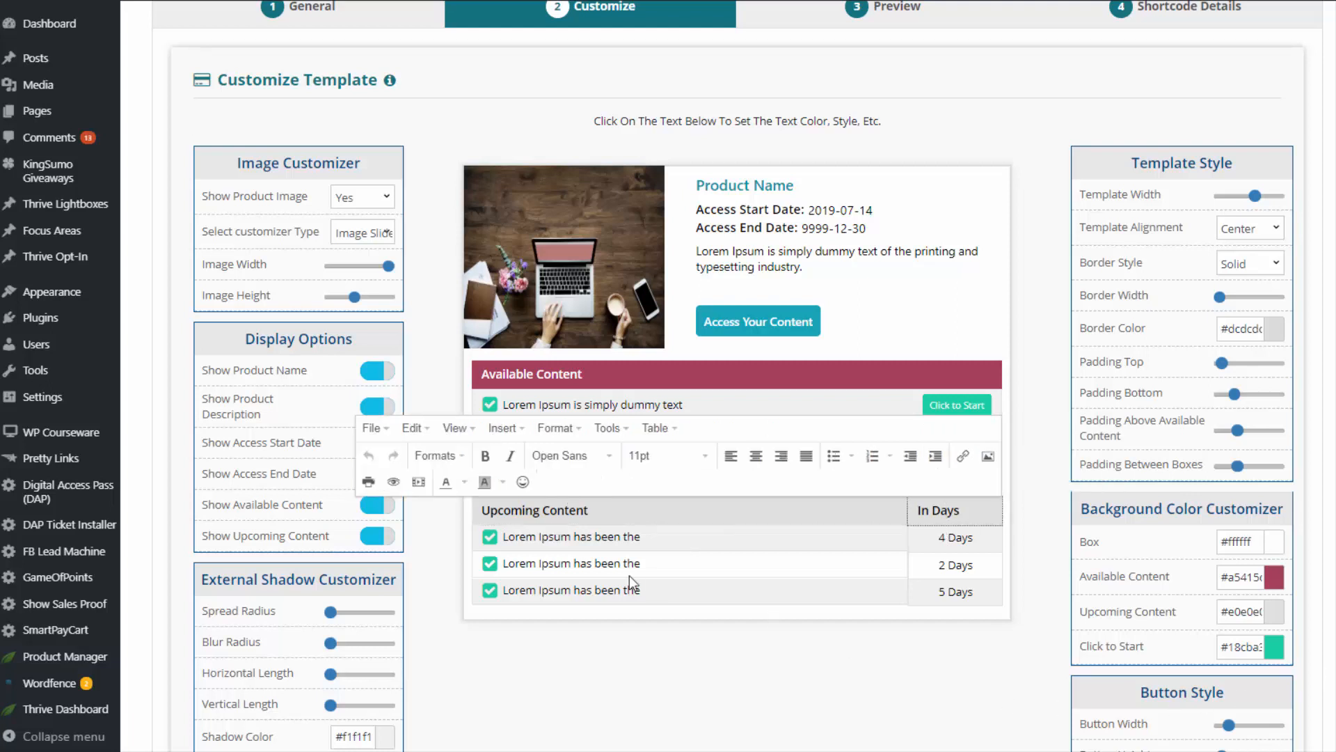
{"action": "left_click", "coordinate": [539, 510]}
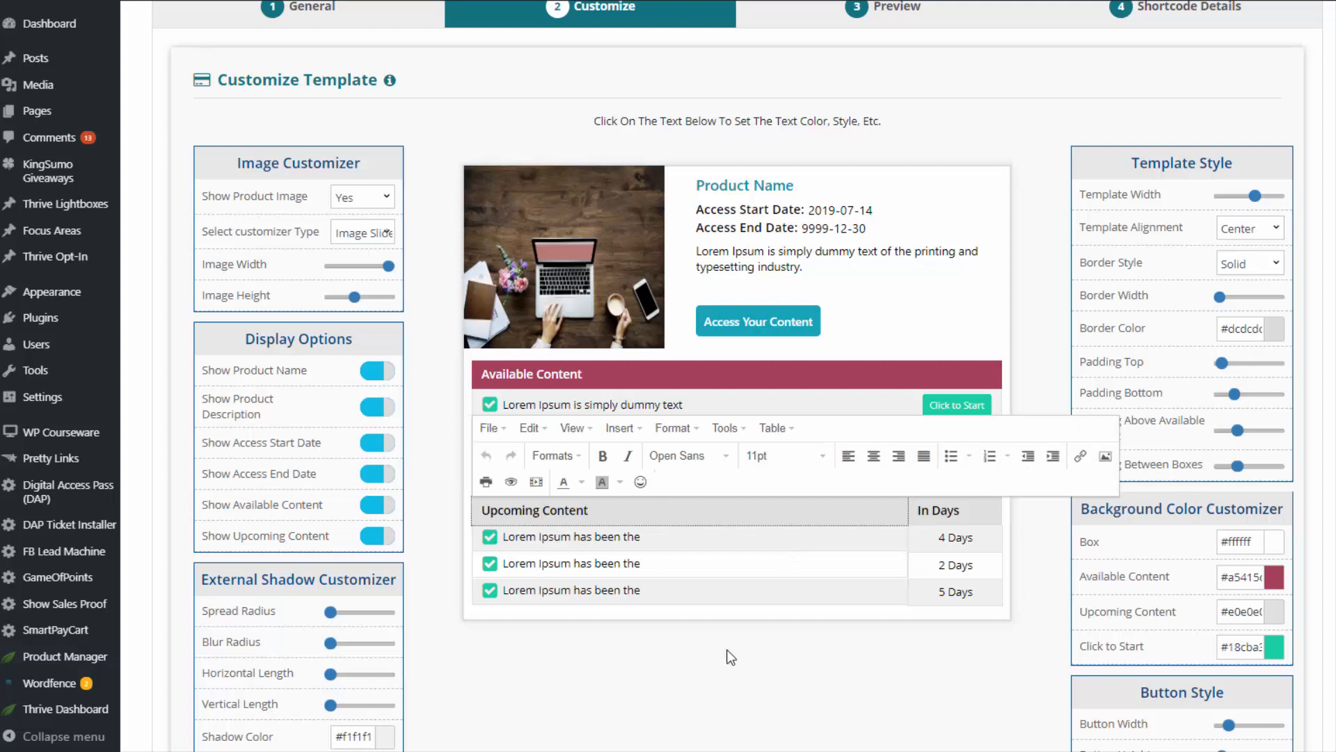
{"action": "left_click", "coordinate": [702, 657]}
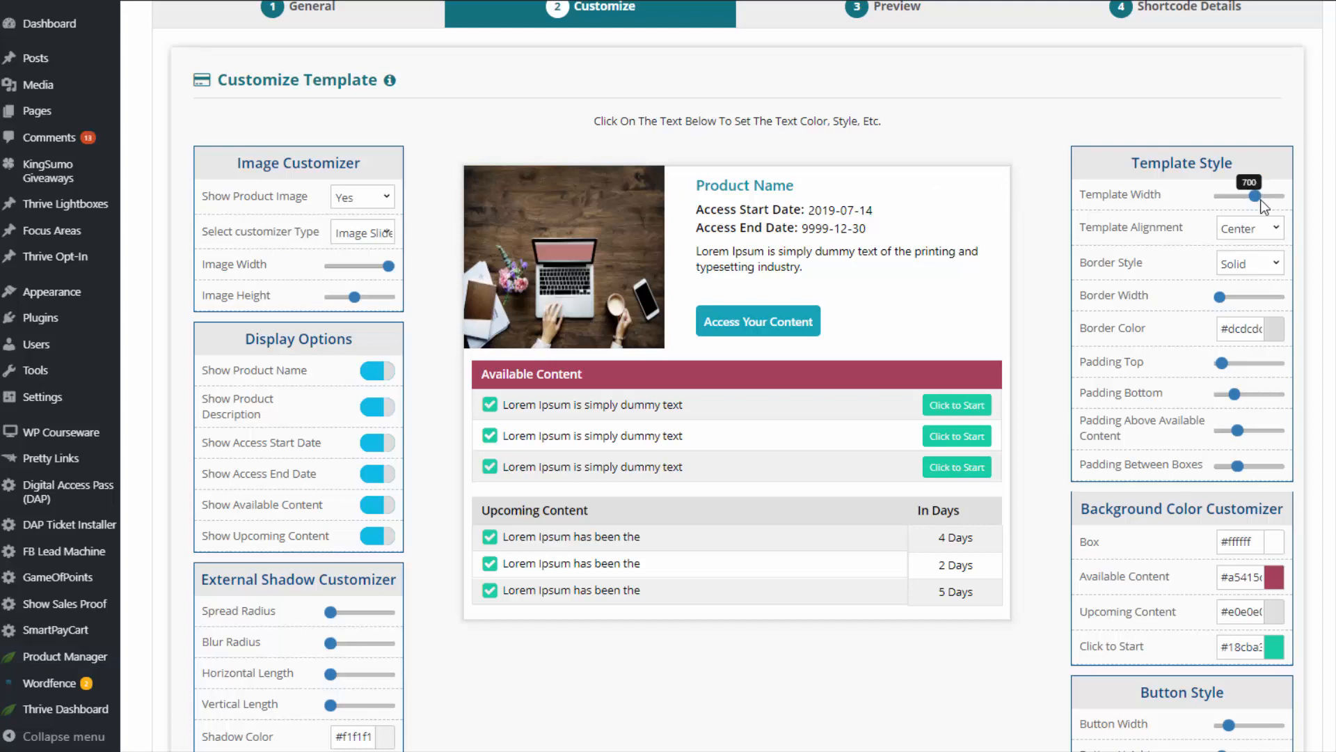
Step: Reduce the template width and save the customized template
{"action": "left_click_drag", "start_coordinate": [1256, 199], "coordinate": [1244, 199]}
{"action": "scroll", "coordinate": [975, 609], "scroll_direction": "down", "scroll_amount": 7}
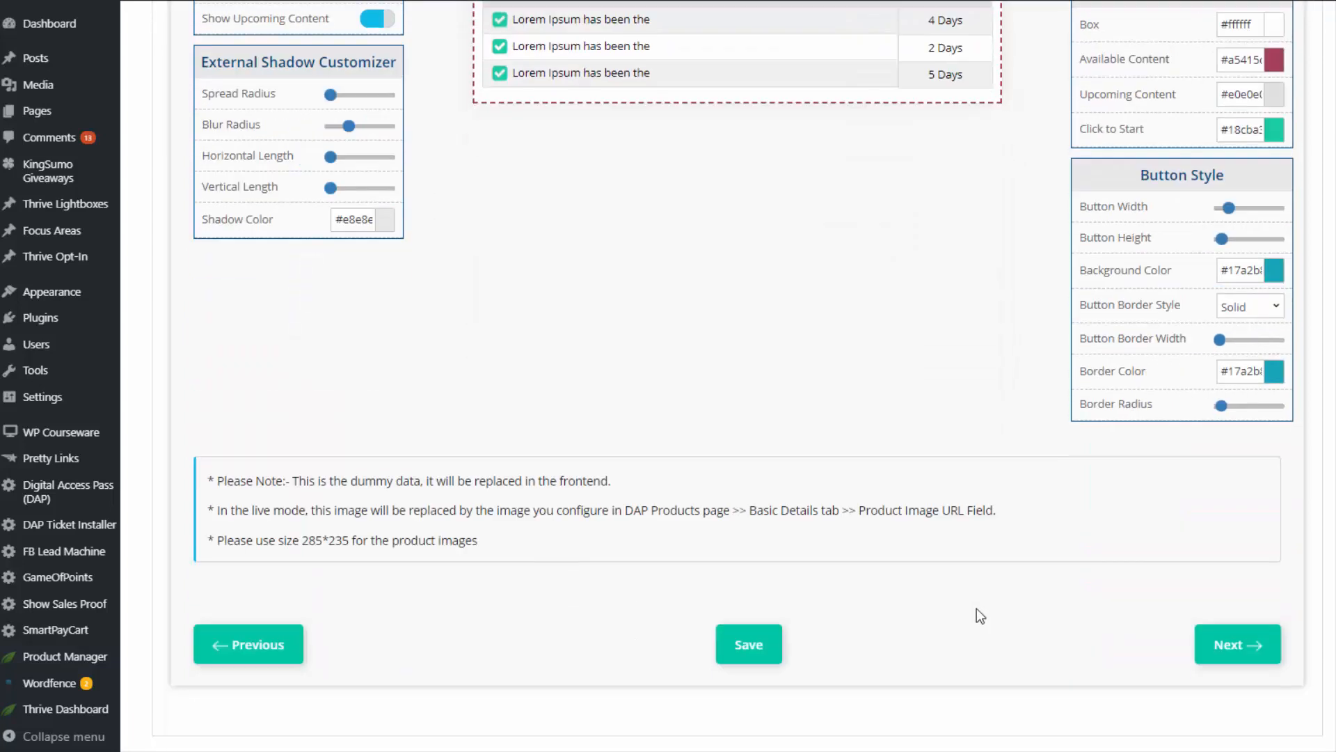
{"action": "left_click", "coordinate": [749, 644]}
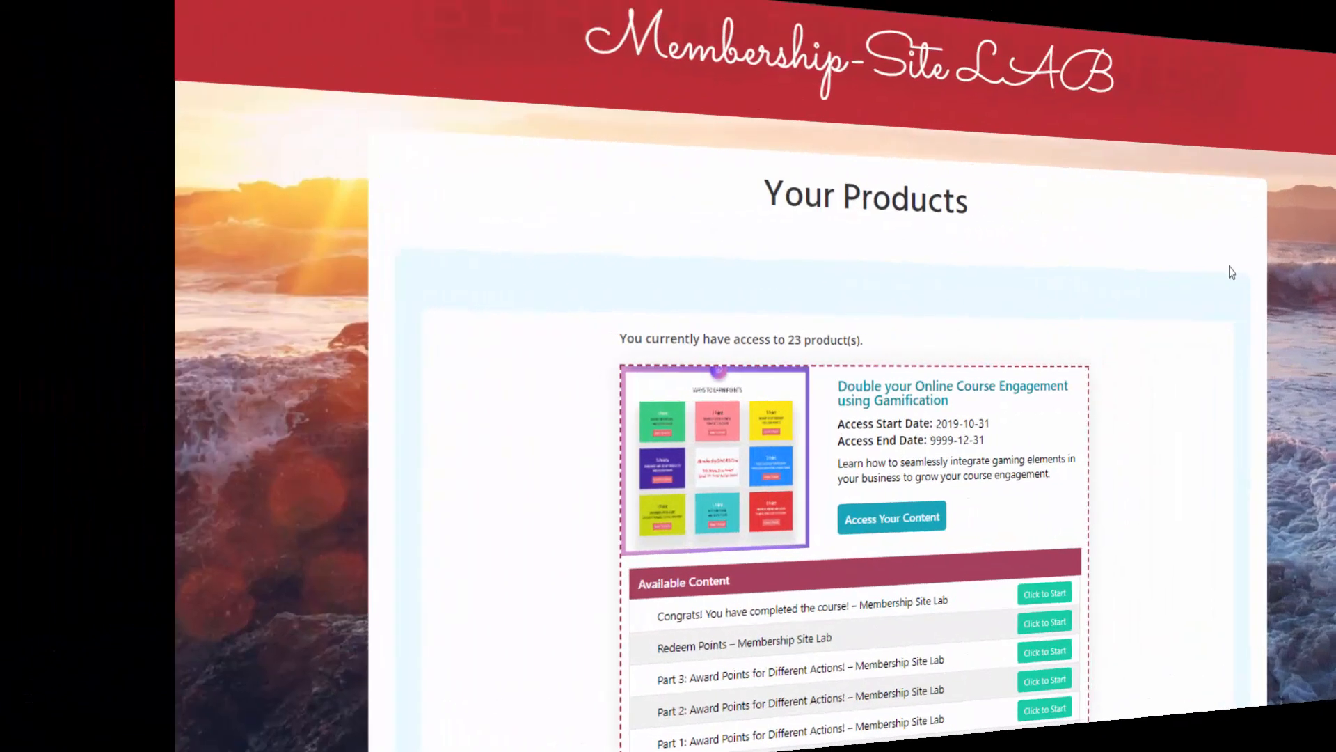
Step: Look through the single-product-per-row layout on the live Your Products page, including each product's available content list
{"action": "scroll", "coordinate": [1000, 355], "scroll_direction": "down", "scroll_amount": 4}
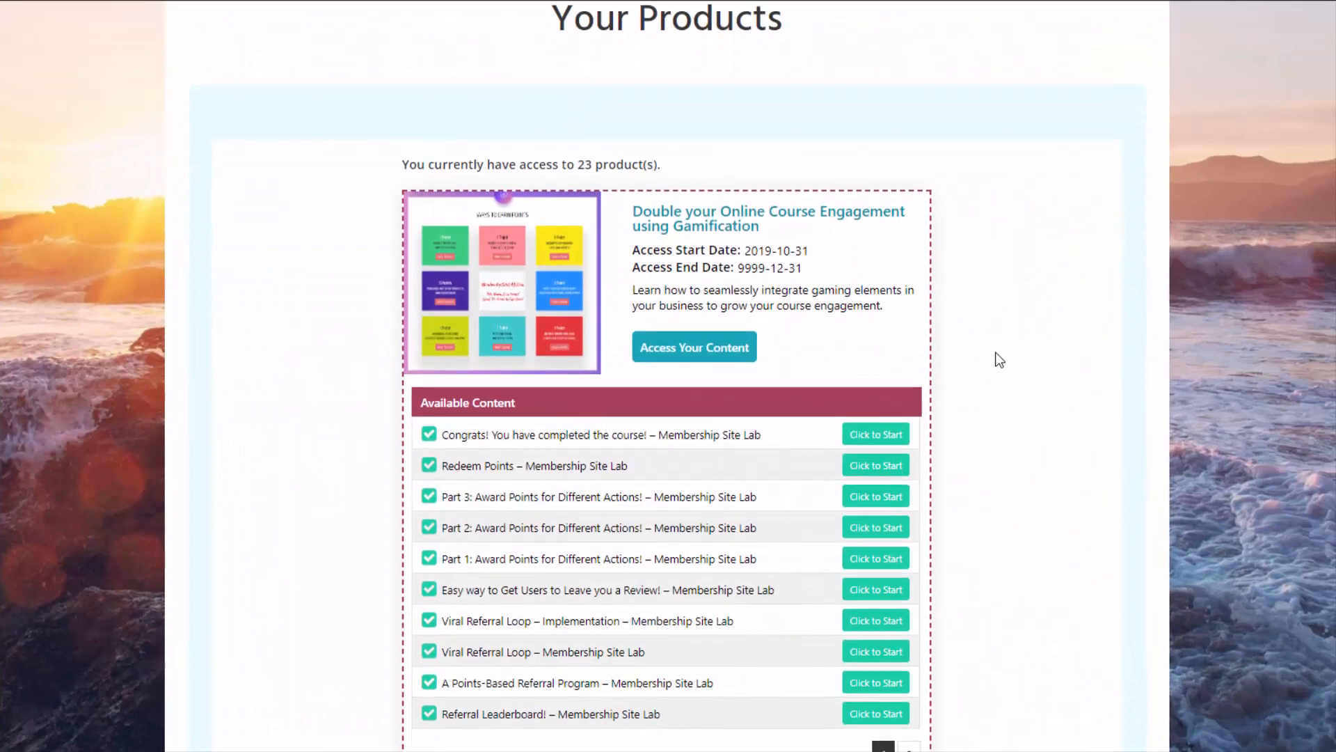
{"action": "scroll", "coordinate": [974, 355], "scroll_direction": "down", "scroll_amount": 10}
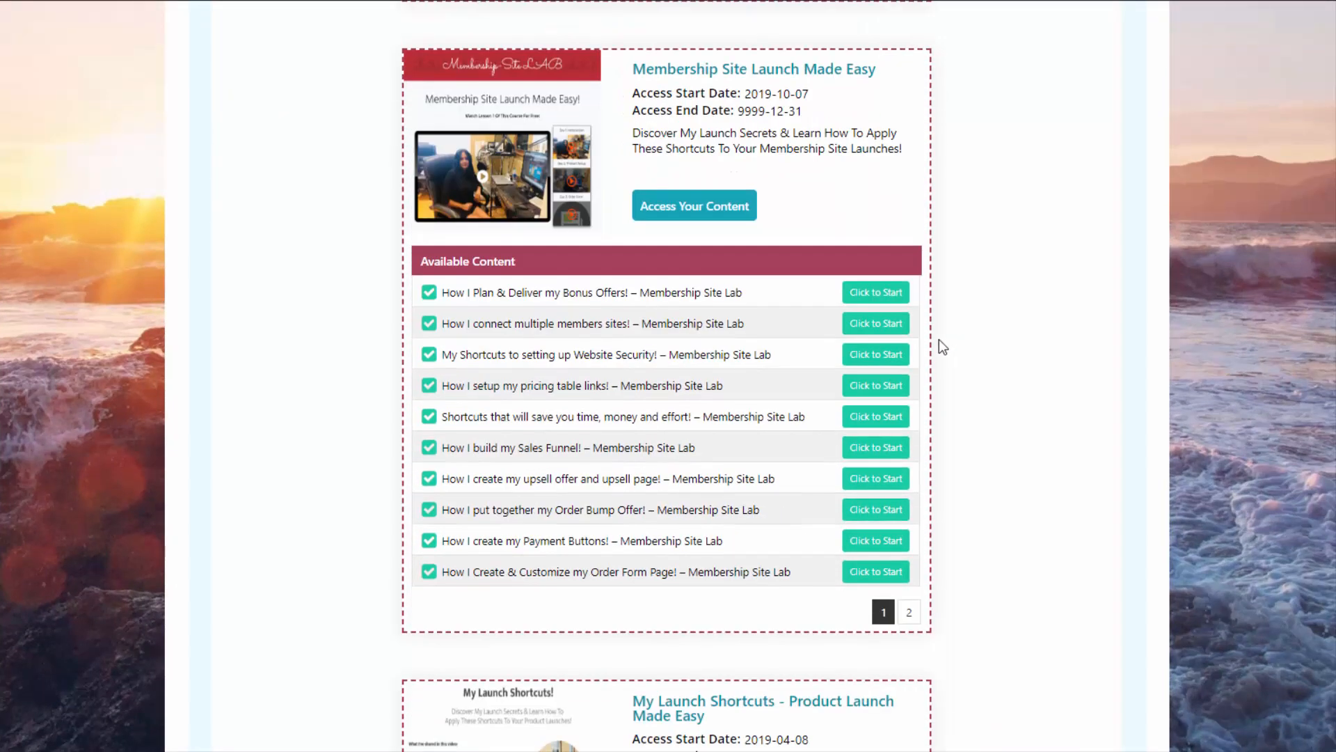
{"action": "scroll", "coordinate": [942, 344], "scroll_direction": "up", "scroll_amount": 11}
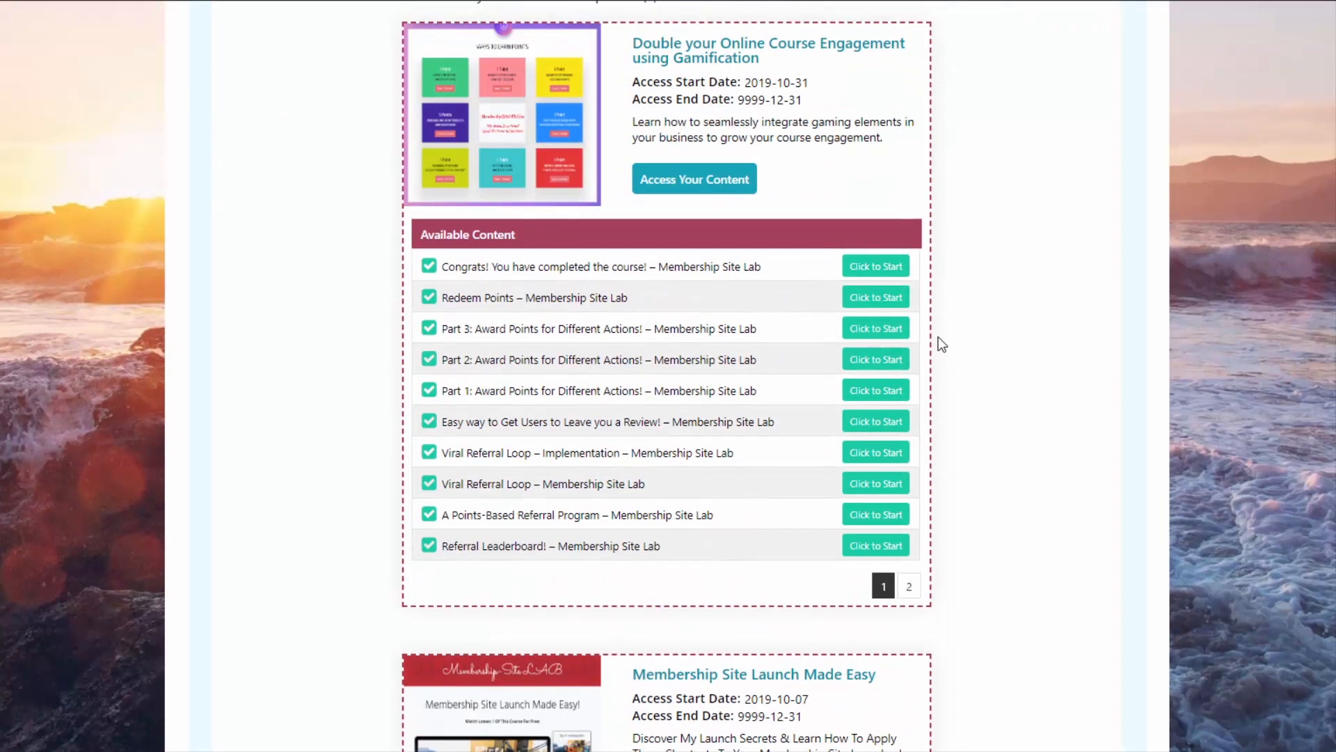
{"action": "scroll", "coordinate": [1004, 358], "scroll_direction": "down", "scroll_amount": 1}
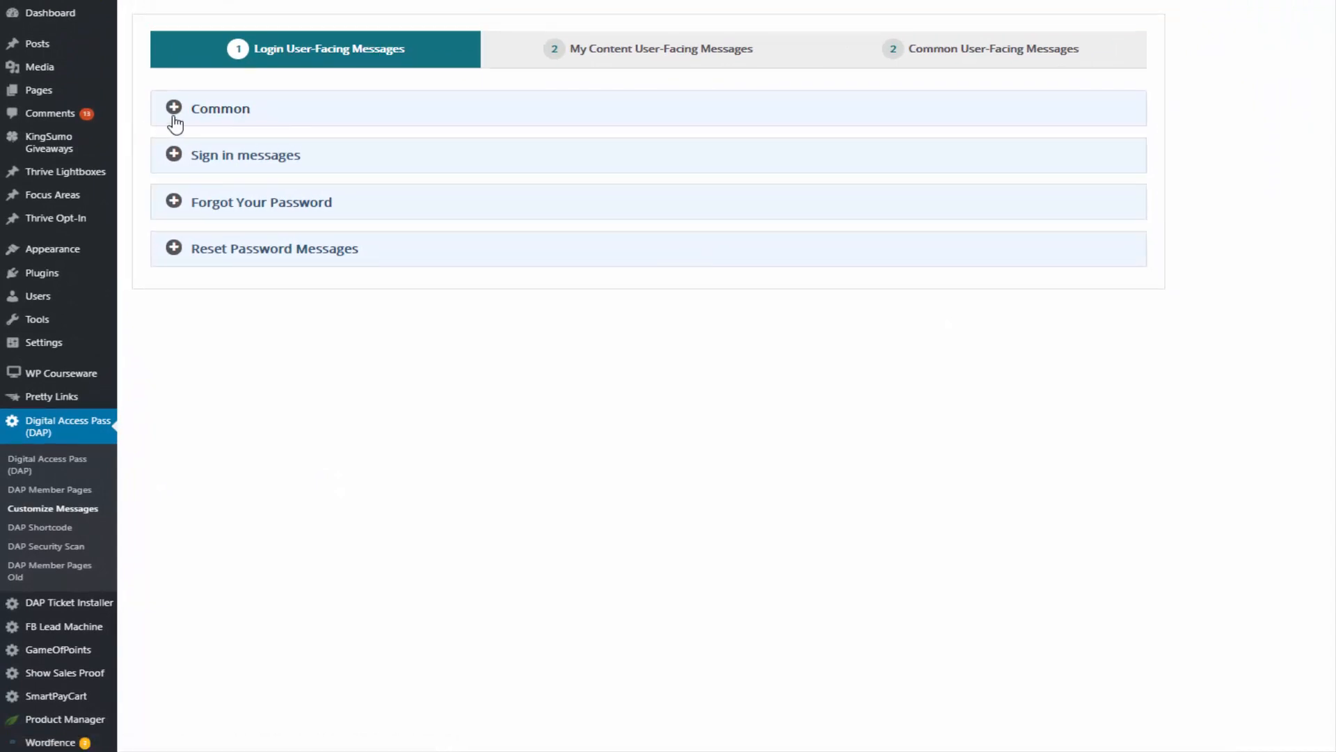
Step: Review the Common and Sign in login messages, and the Common texts and Pagination Options for My Content
{"action": "left_click", "coordinate": [272, 110]}
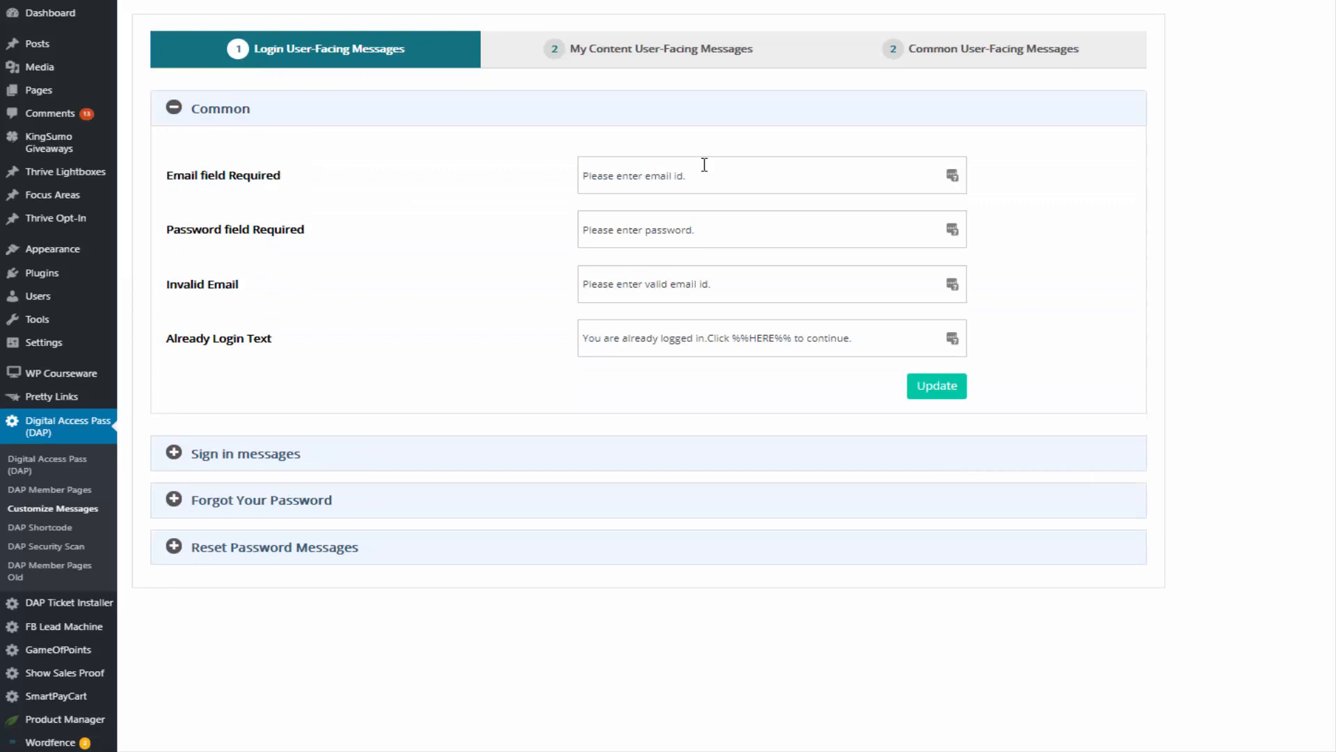
{"action": "left_click", "coordinate": [174, 454]}
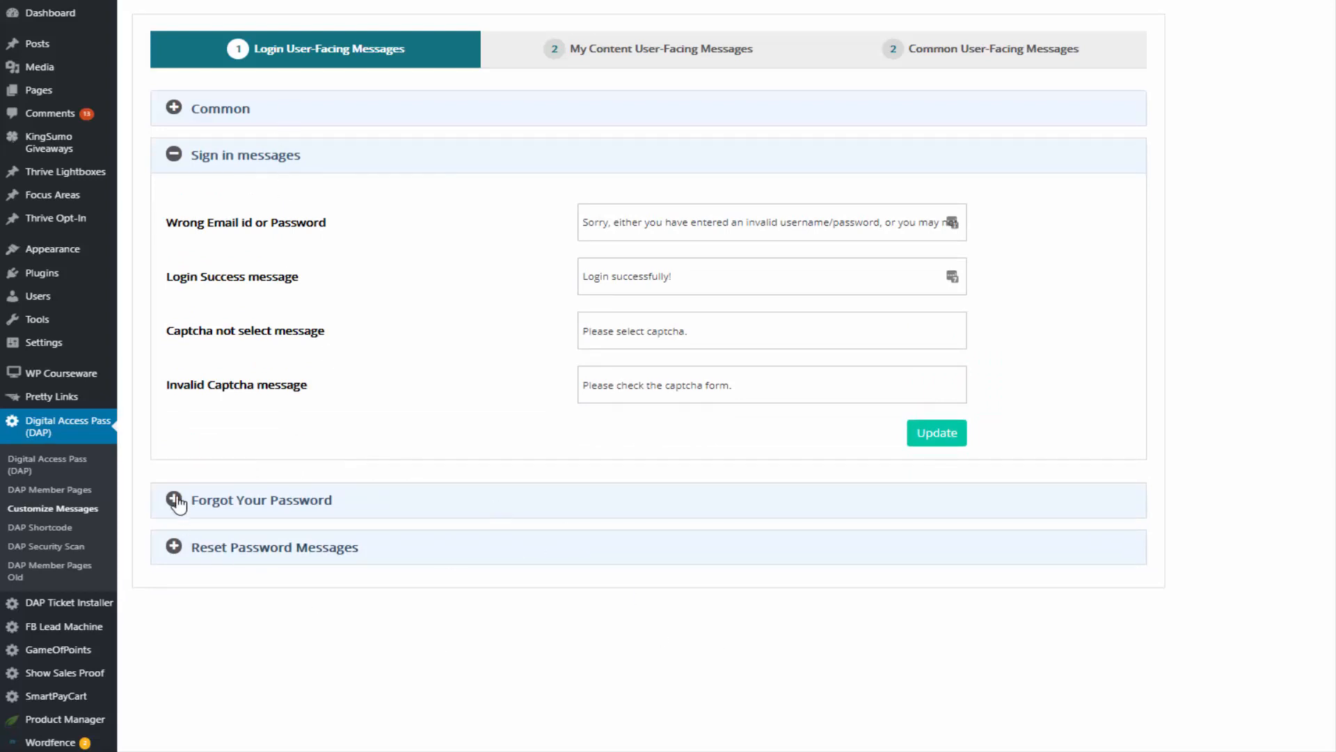
{"action": "left_click", "coordinate": [596, 54]}
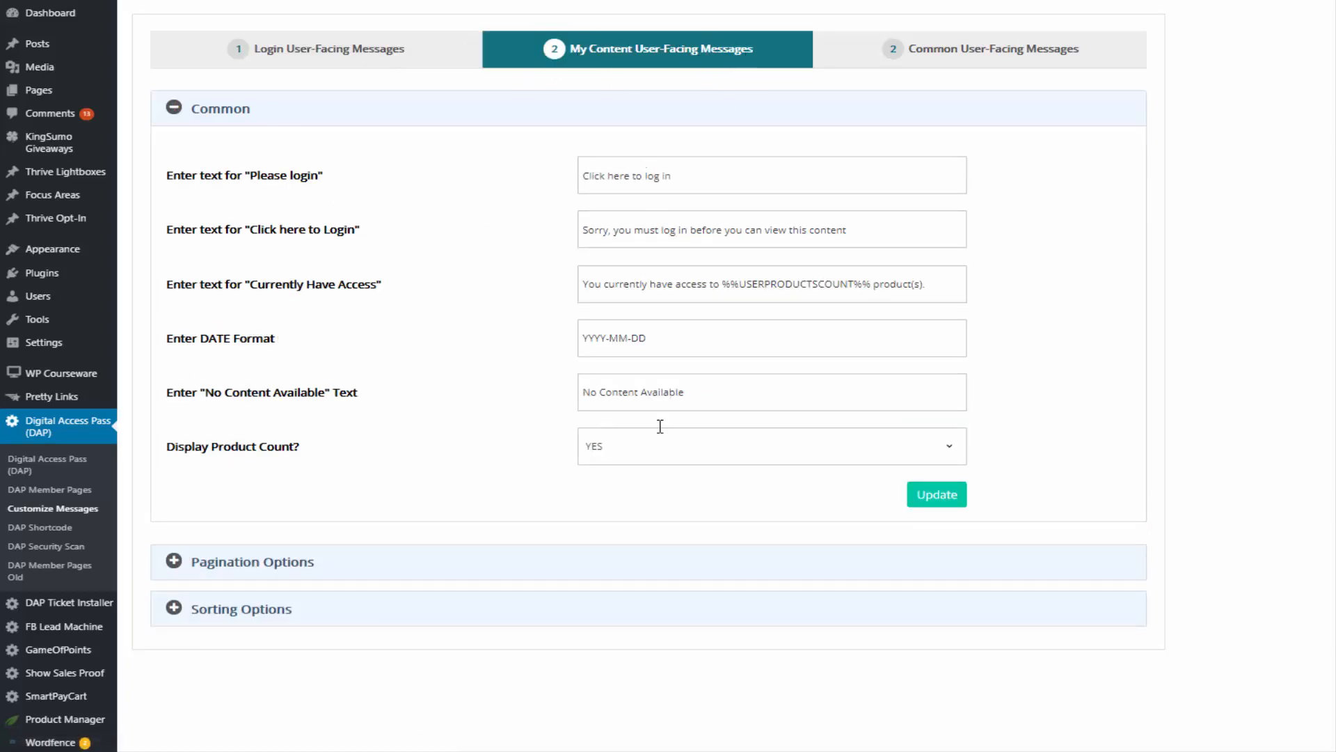
{"action": "scroll", "coordinate": [361, 369], "scroll_direction": "down", "scroll_amount": 1}
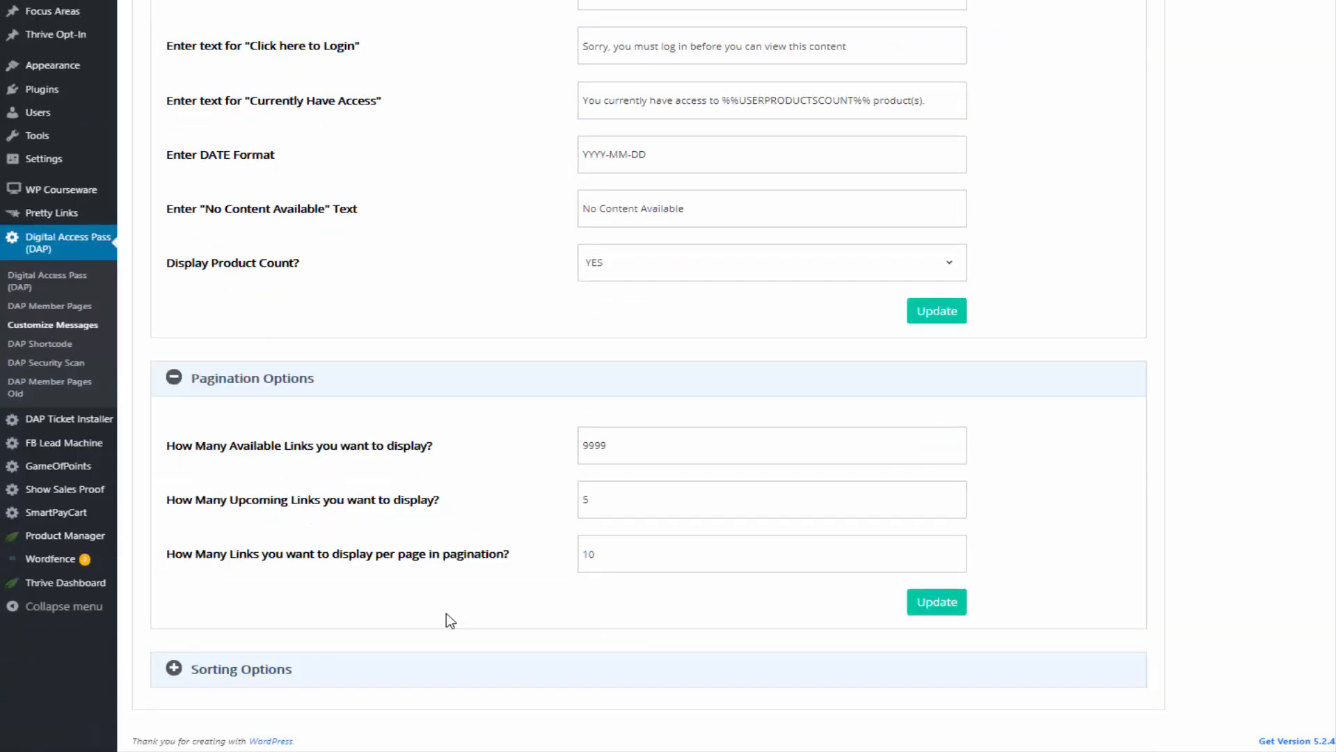
Step: Review the Sorting Options available for My Content in the customizable messages
{"action": "left_click", "coordinate": [167, 671]}
{"action": "scroll", "coordinate": [209, 627], "scroll_direction": "down", "scroll_amount": 3}
{"action": "mouse_move", "coordinate": [261, 606]}
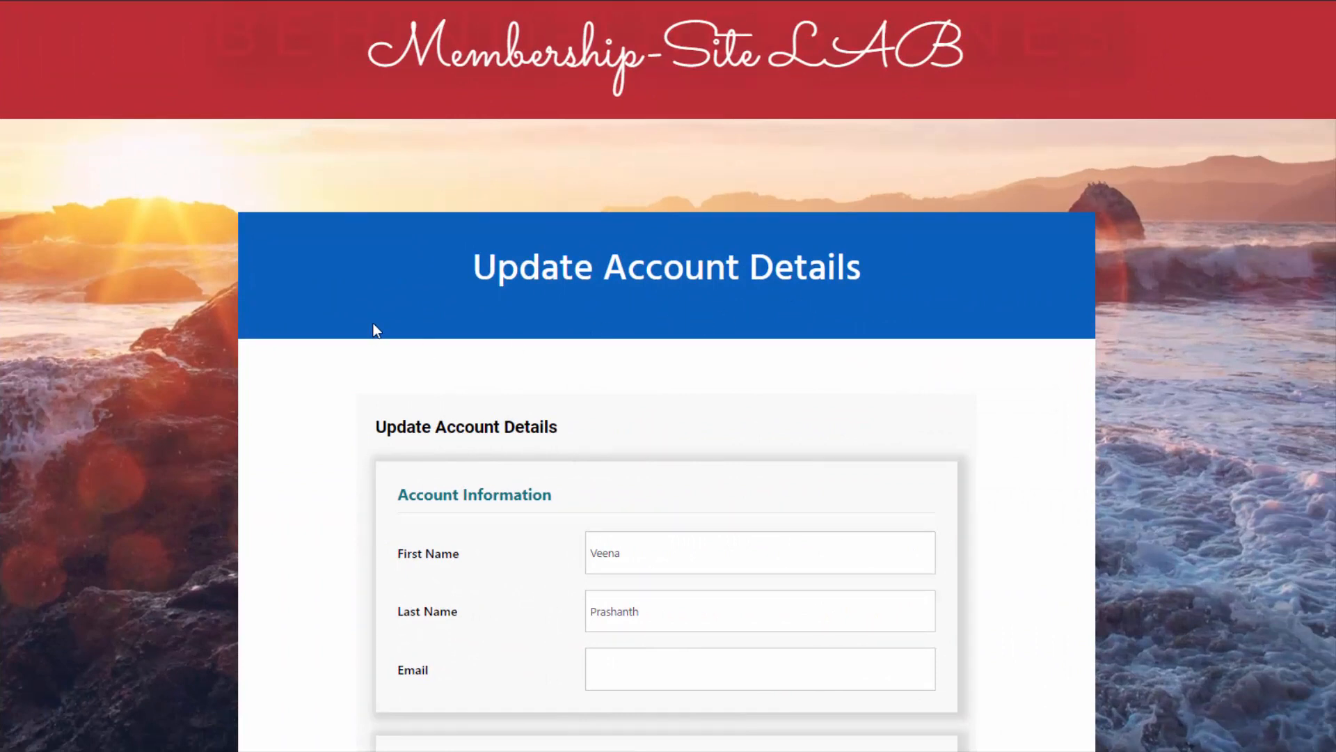
Step: Check the live Update Account Details page, and turn on the Billing Information section in the profile page template
{"action": "scroll", "coordinate": [471, 394], "scroll_direction": "down", "scroll_amount": 5}
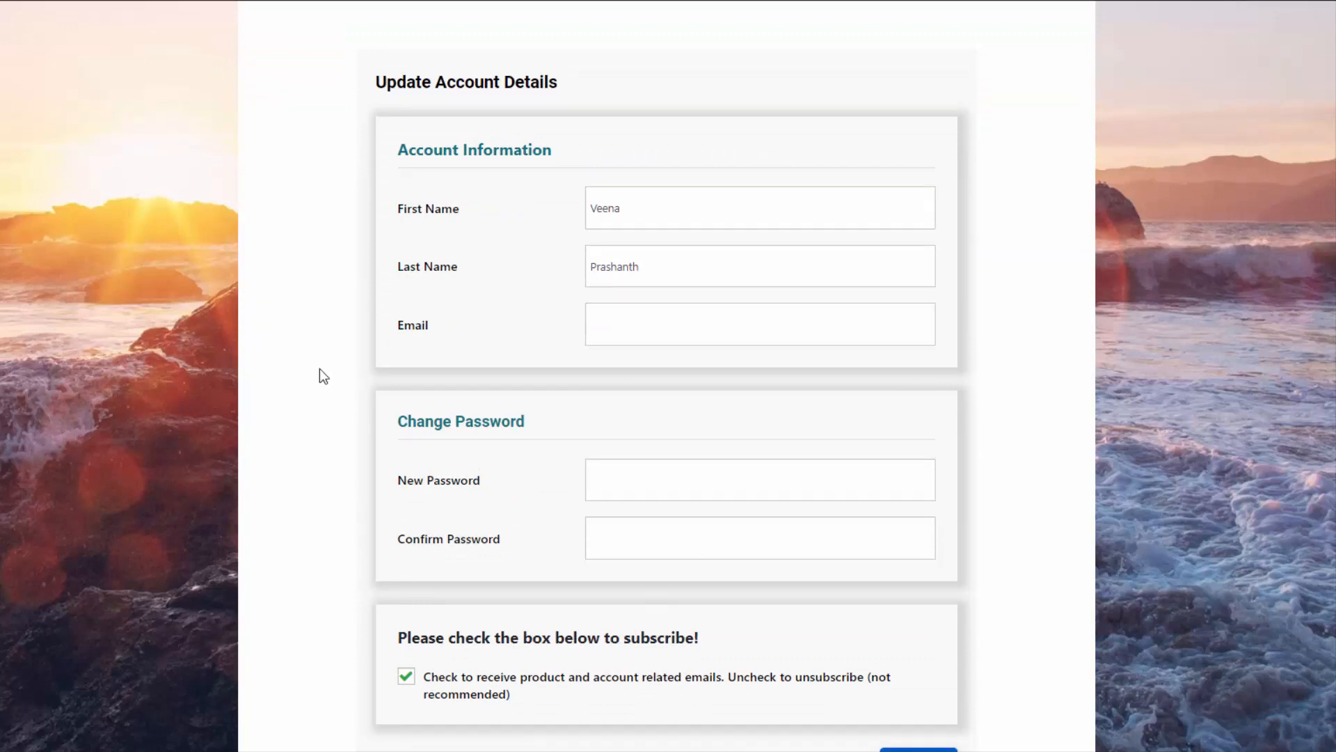
{"action": "scroll", "coordinate": [432, 364], "scroll_direction": "up", "scroll_amount": 4}
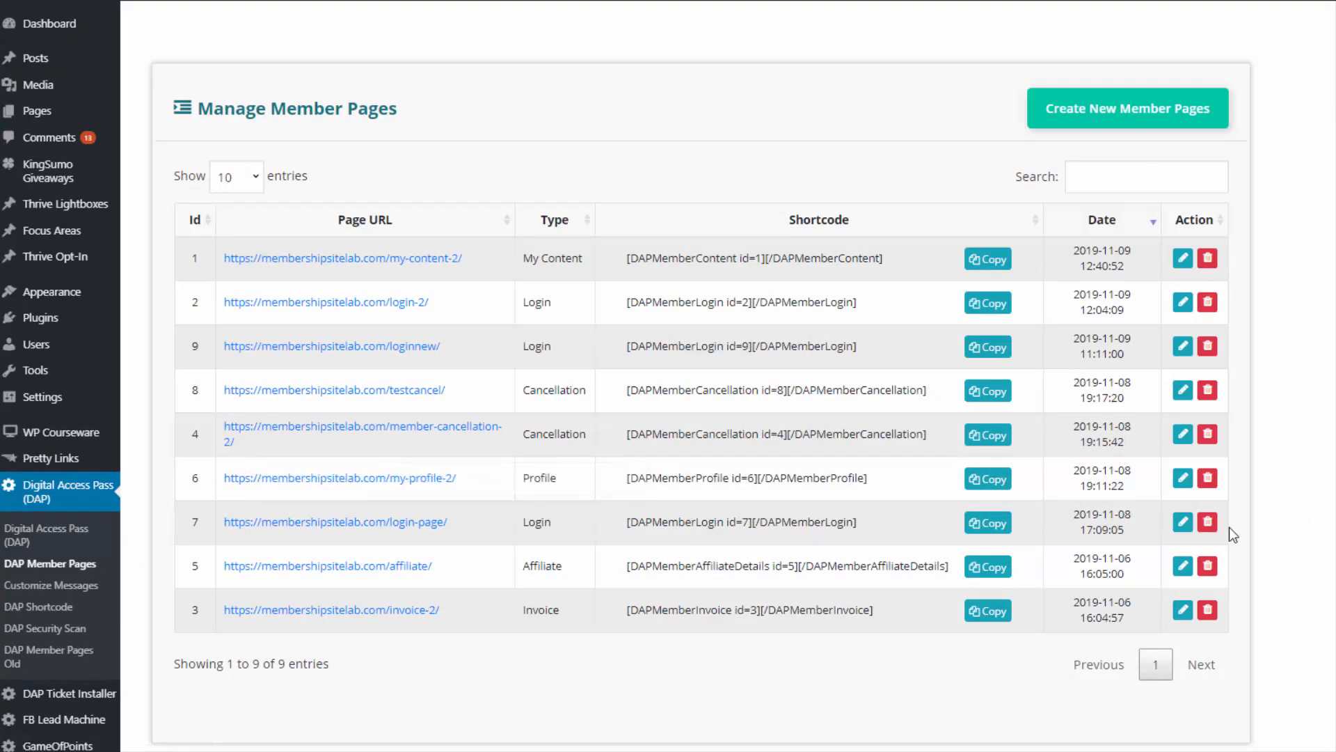
{"action": "left_click", "coordinate": [1183, 478]}
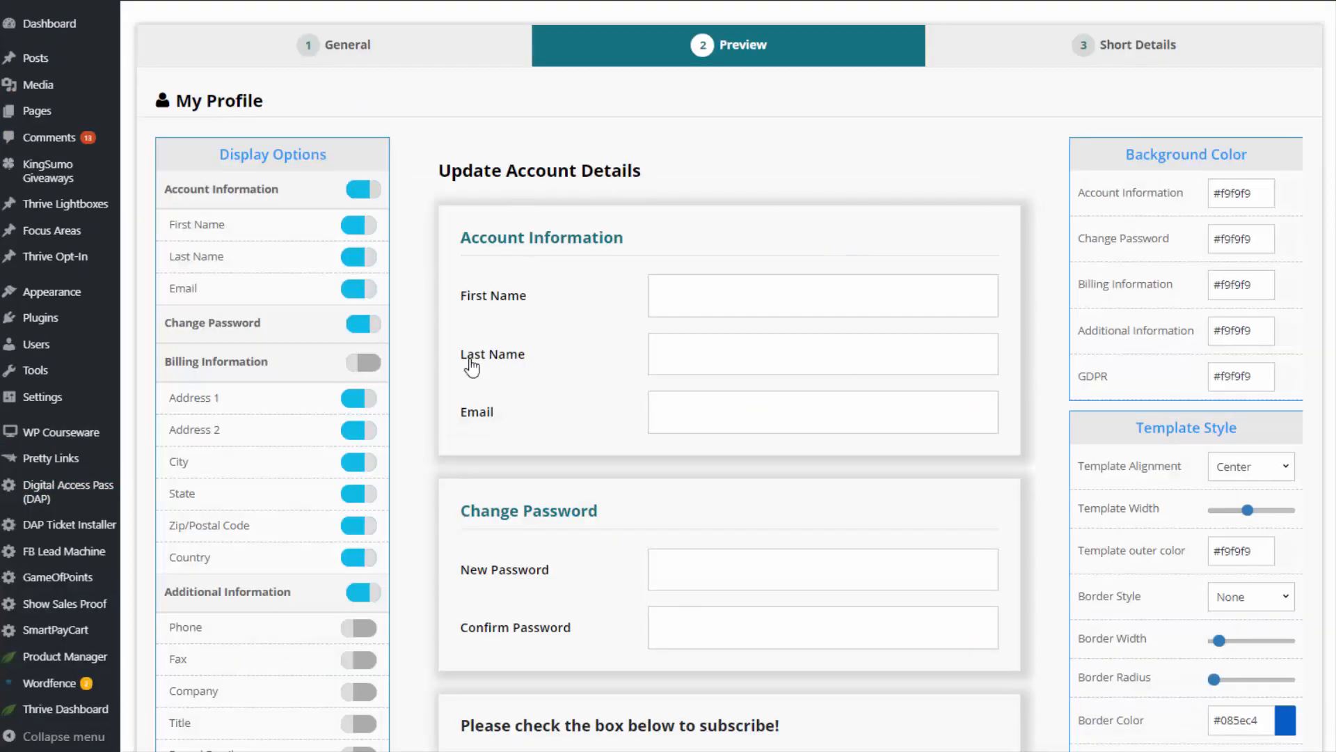
{"action": "scroll", "coordinate": [369, 263], "scroll_direction": "down", "scroll_amount": 1}
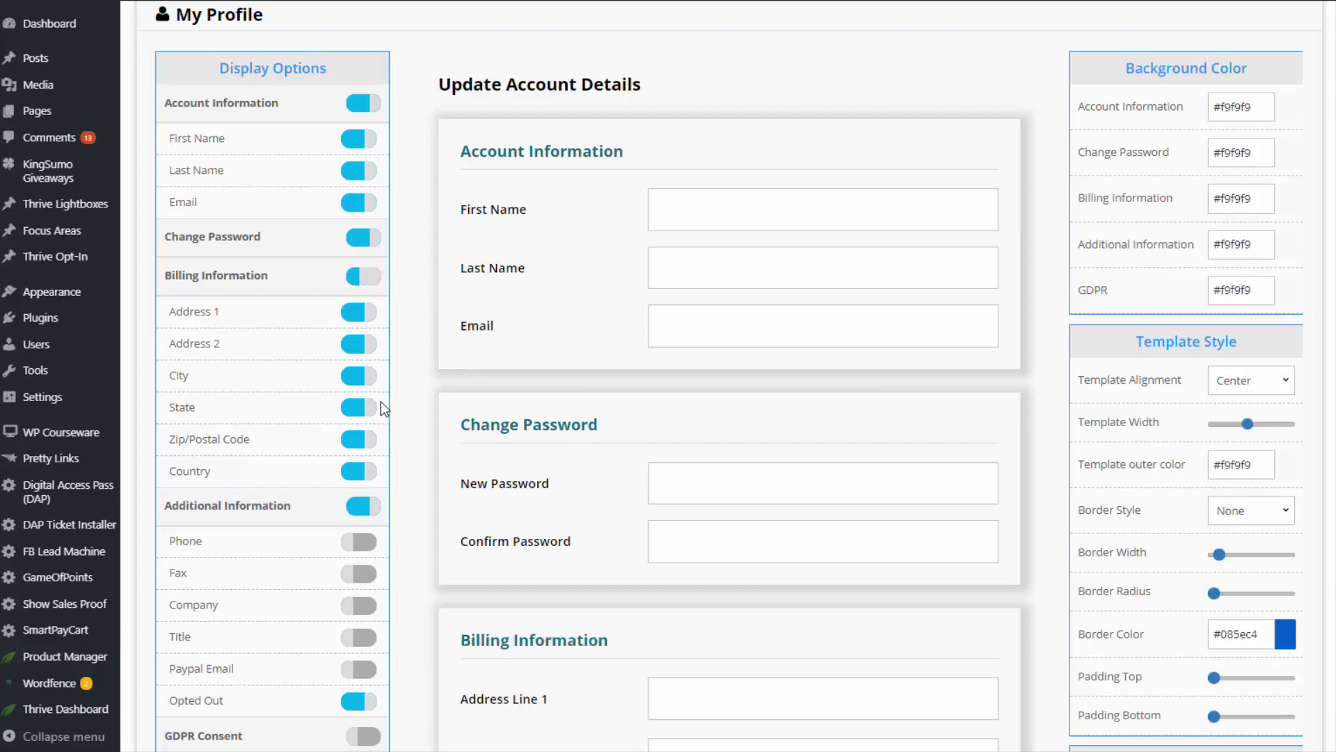
{"action": "scroll", "coordinate": [573, 502], "scroll_direction": "down", "scroll_amount": 2}
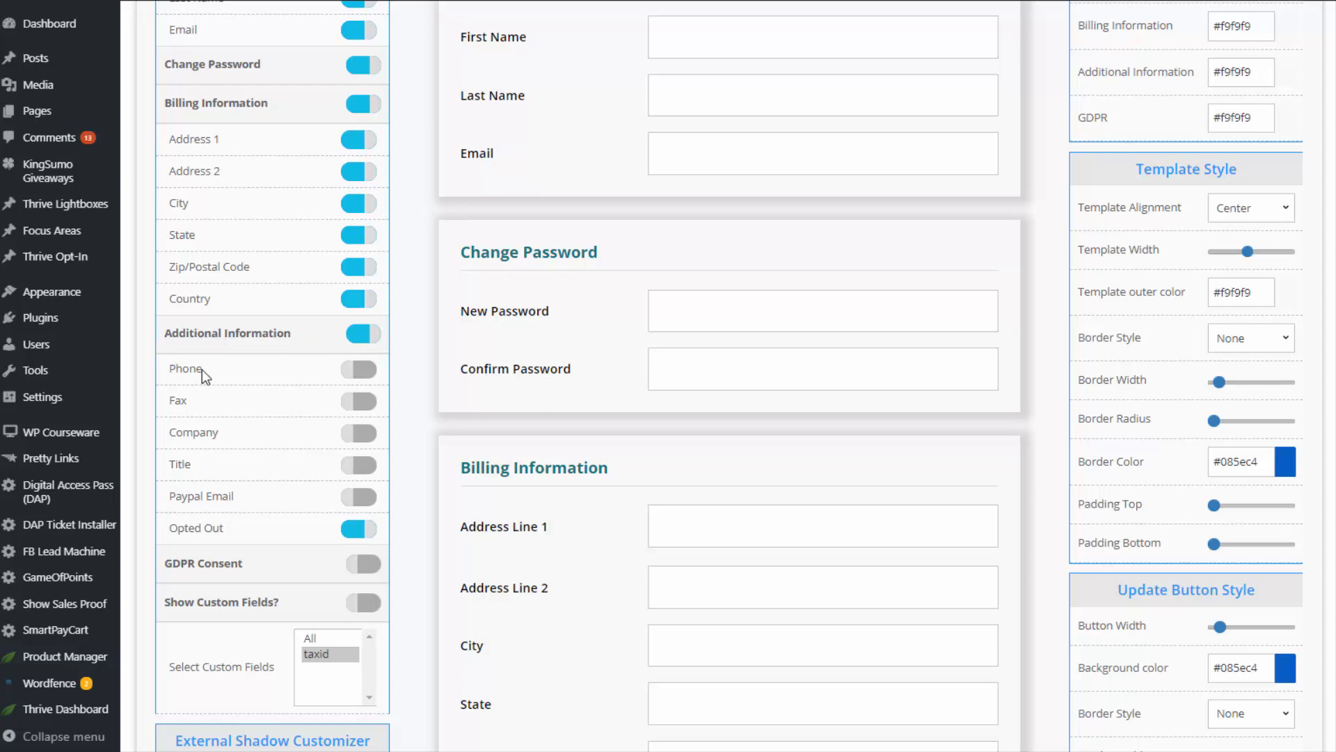
Step: Try turning the Phone field and the Show Custom Fields option on and off in the profile template
{"action": "left_click", "coordinate": [361, 370]}
{"action": "left_click", "coordinate": [358, 369]}
{"action": "scroll", "coordinate": [244, 417], "scroll_direction": "down", "scroll_amount": 3}
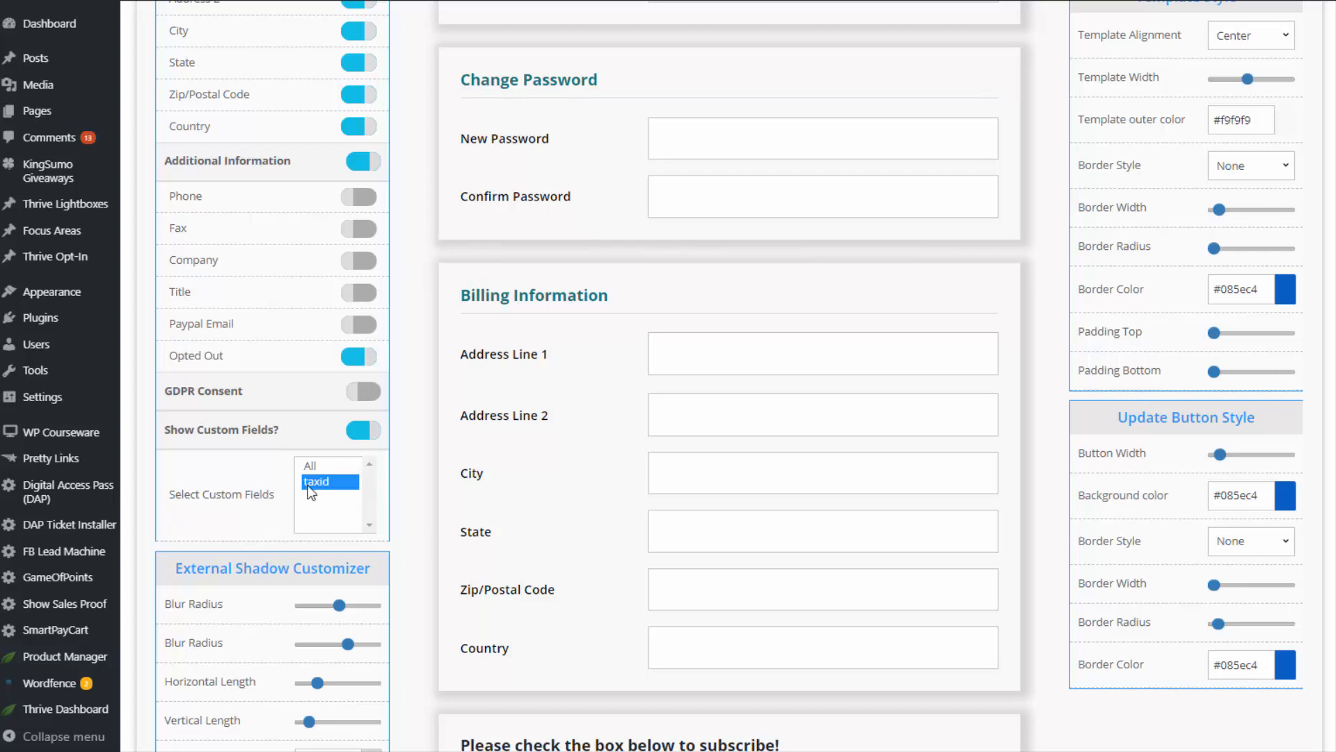
{"action": "left_click", "coordinate": [377, 428]}
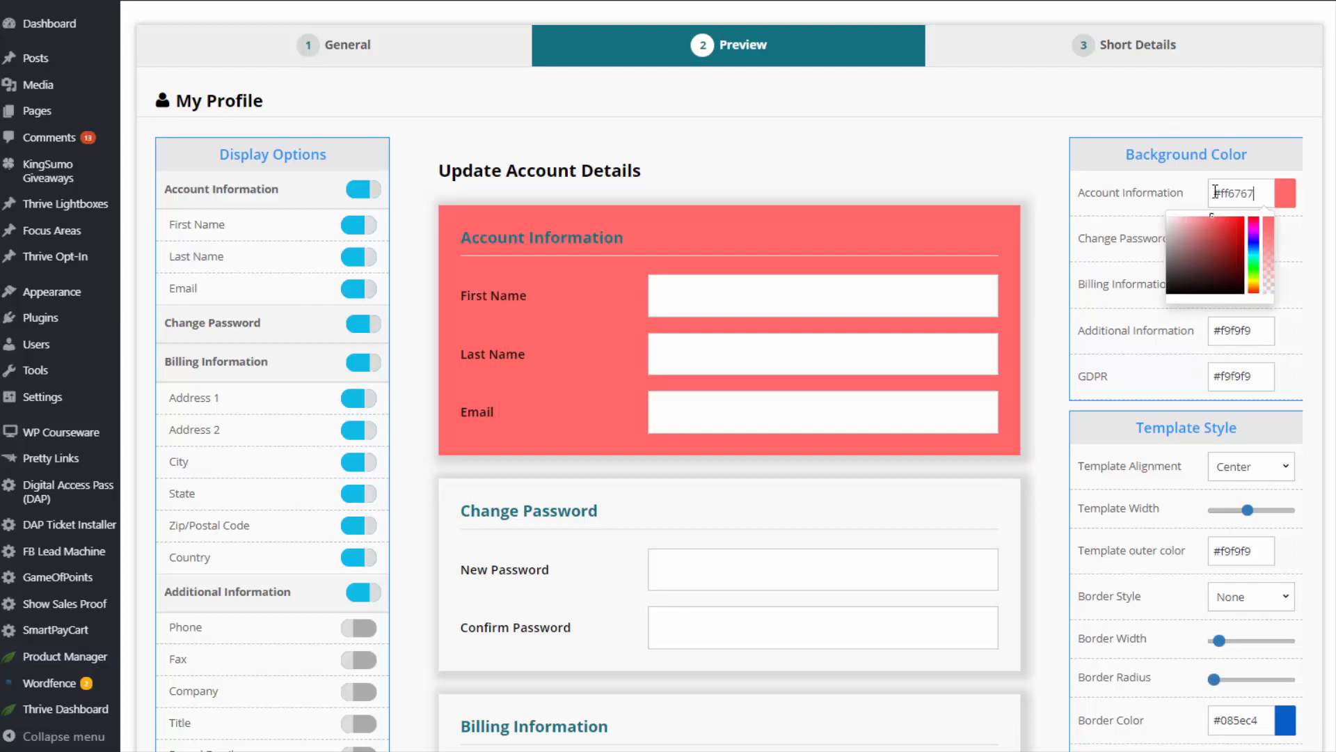
Step: Set the Account Information background color to white, and save the profile template after checking its remaining style options
{"action": "left_click_drag", "start_coordinate": [1215, 191], "coordinate": [1160, 197]}
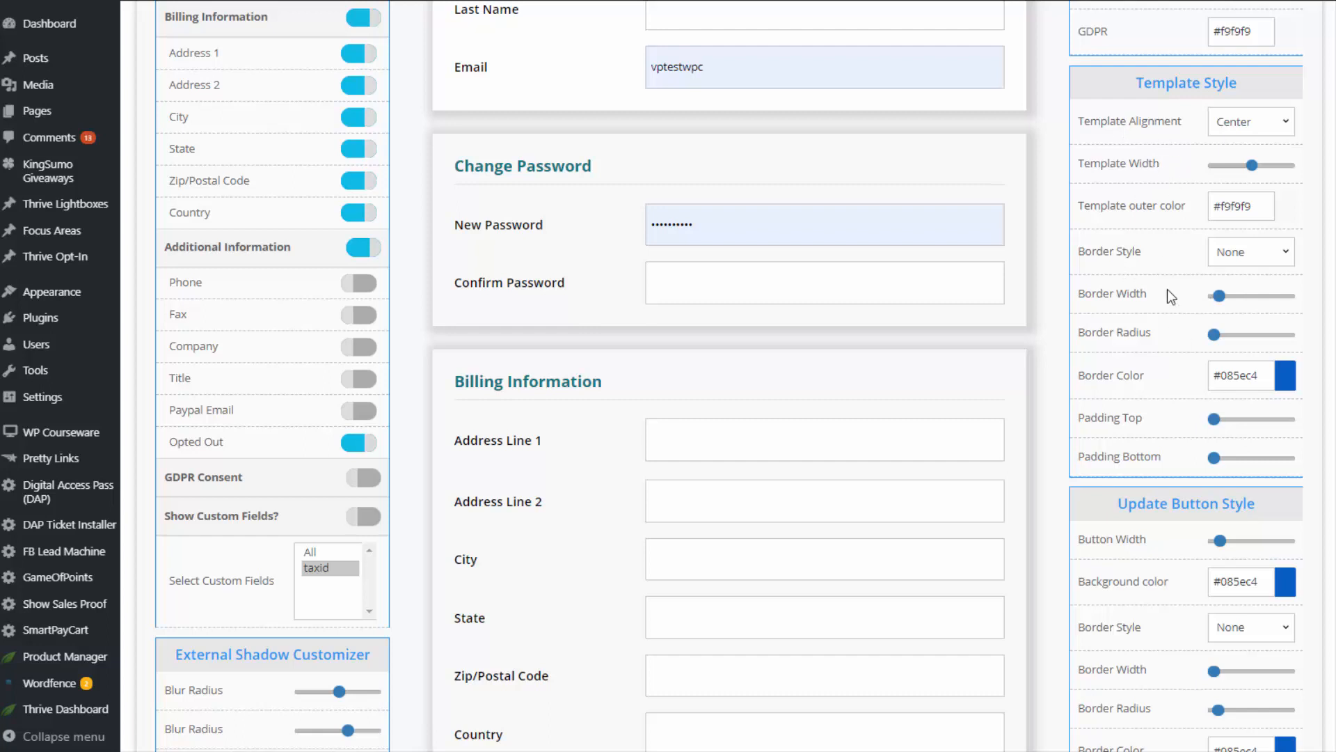
{"action": "scroll", "coordinate": [1075, 513], "scroll_direction": "down", "scroll_amount": 1}
{"action": "scroll", "coordinate": [1072, 511], "scroll_direction": "down", "scroll_amount": 5}
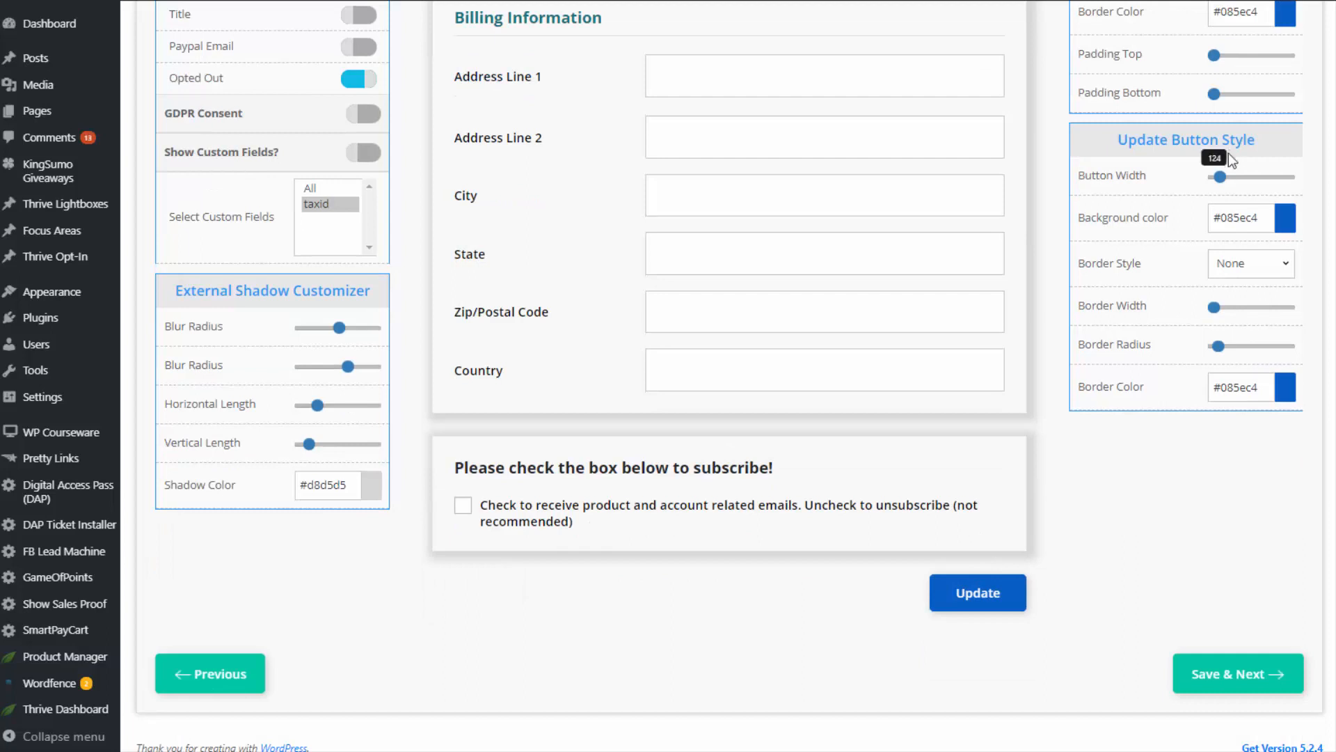
{"action": "left_click", "coordinate": [600, 475]}
{"action": "scroll", "coordinate": [539, 285], "scroll_direction": "up", "scroll_amount": 6}
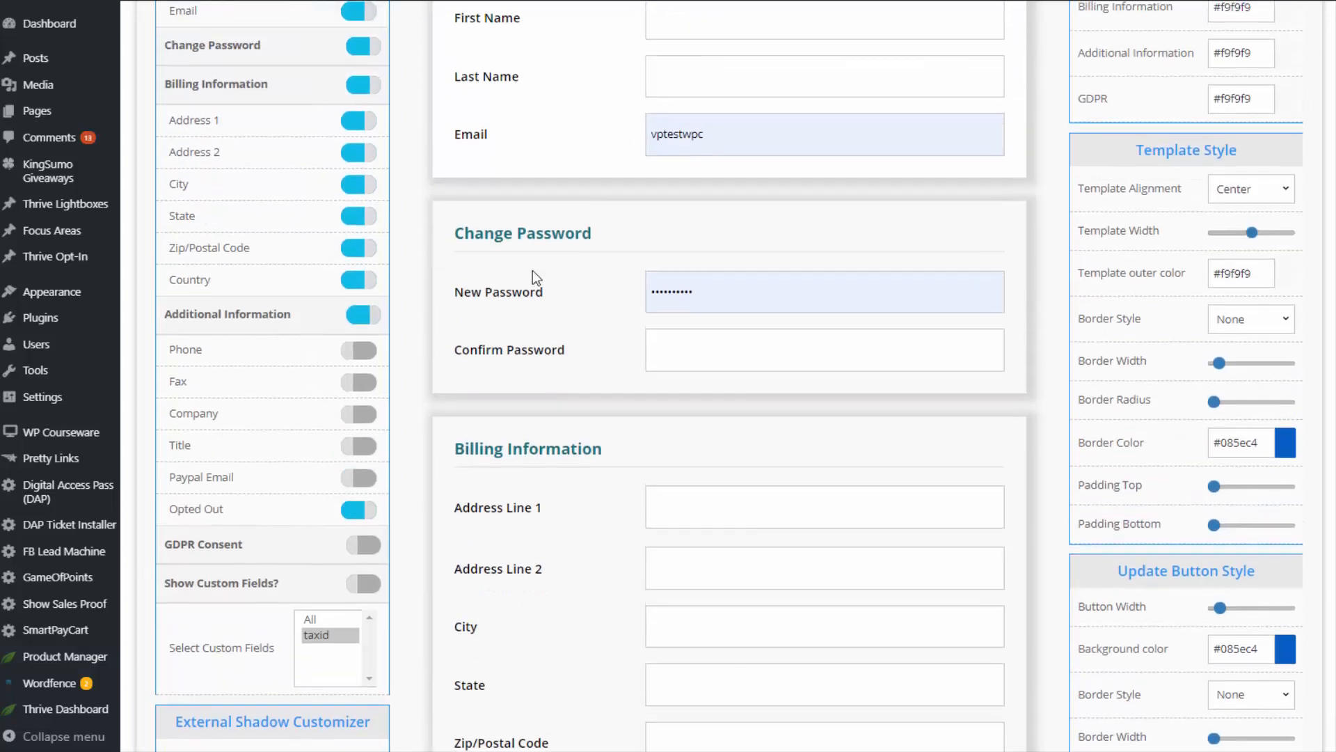
{"action": "scroll", "coordinate": [532, 270], "scroll_direction": "down", "scroll_amount": 6}
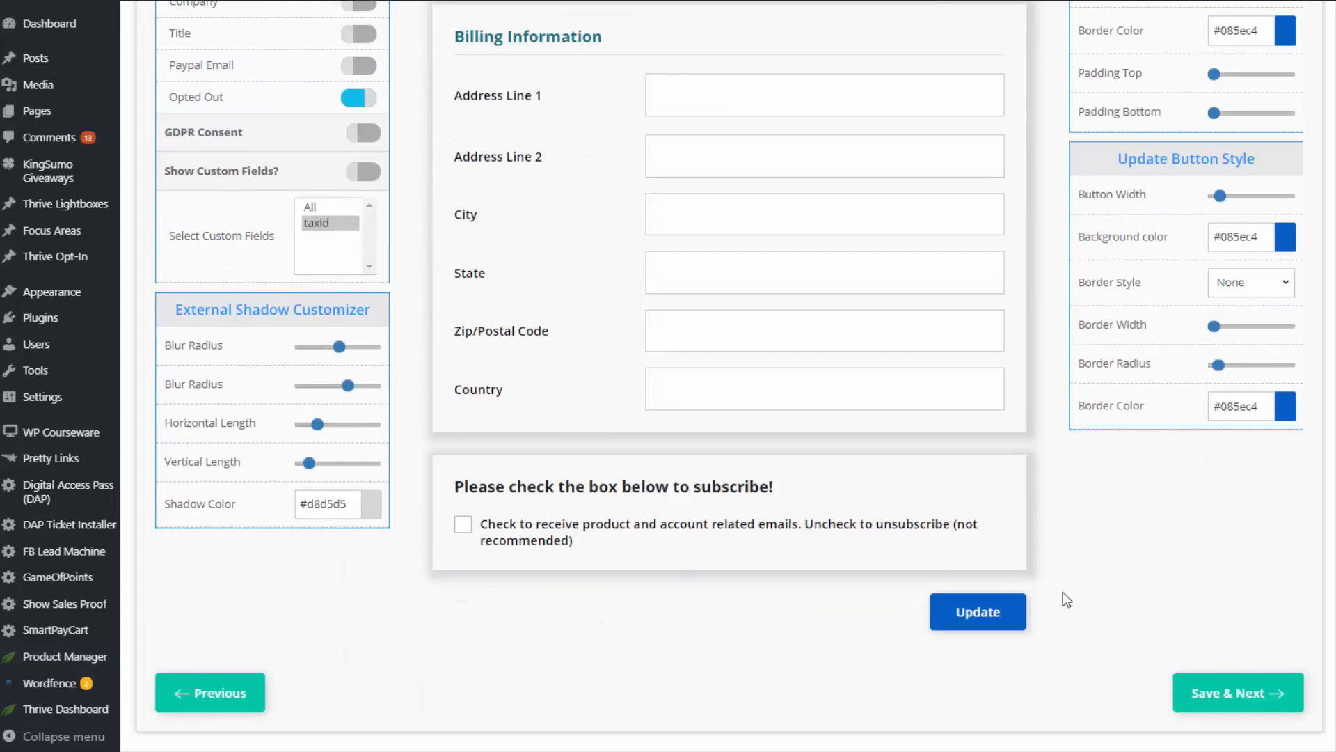
{"action": "left_click", "coordinate": [964, 610]}
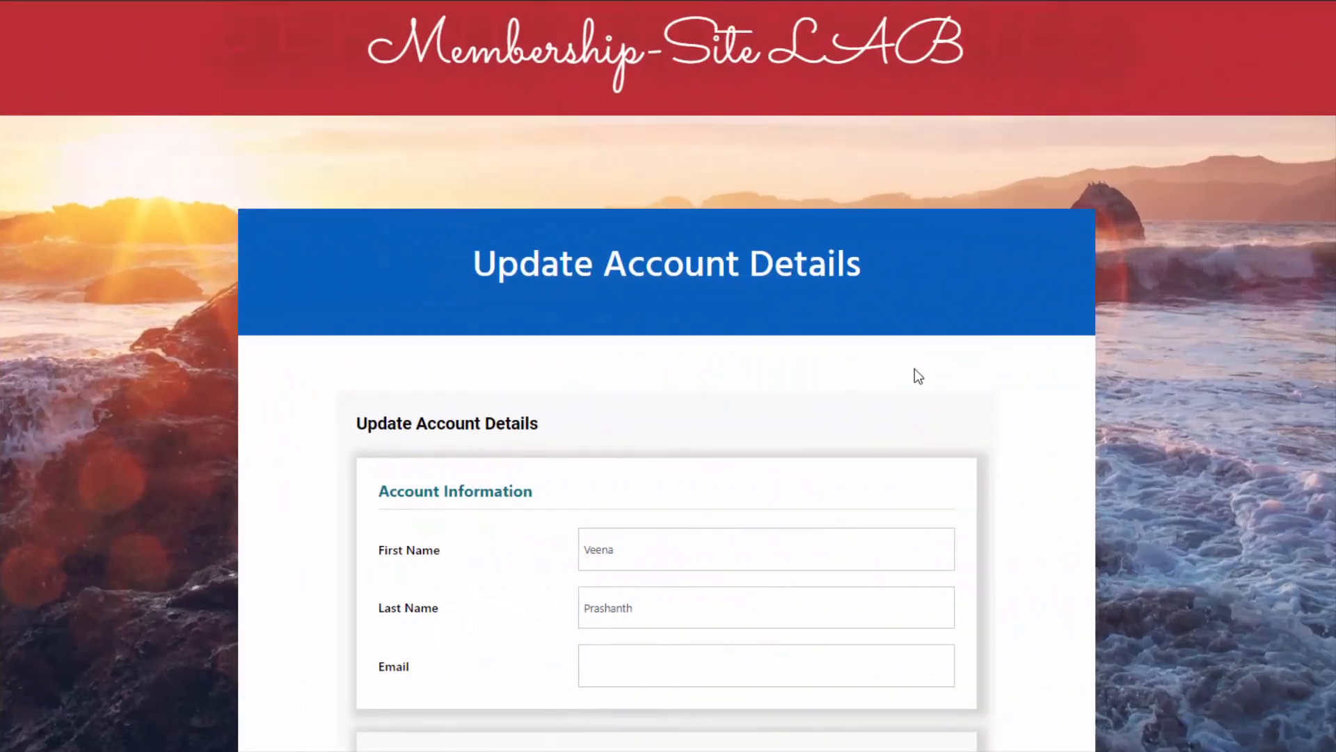
Step: Look through the updated live Update Account Details page, including its Billing Information fields
{"action": "scroll", "coordinate": [914, 369], "scroll_direction": "down", "scroll_amount": 5}
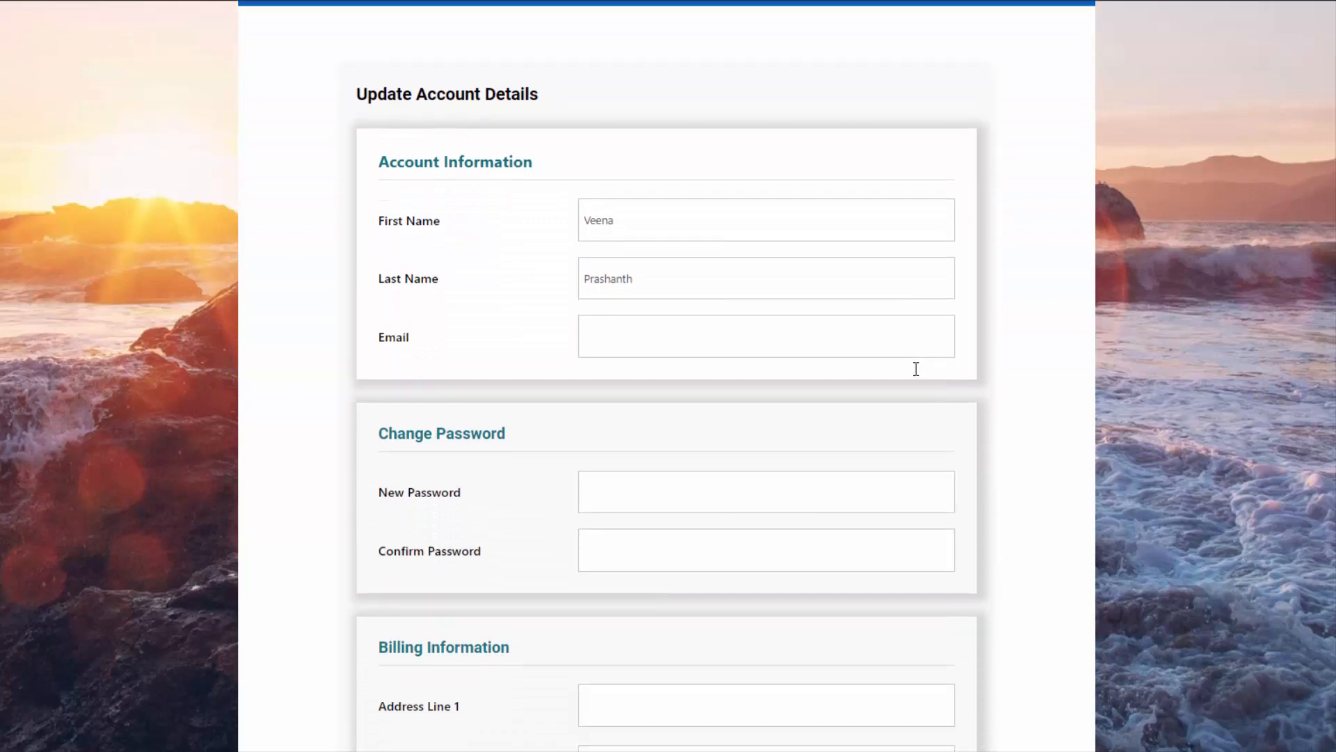
{"action": "scroll", "coordinate": [544, 435], "scroll_direction": "down", "scroll_amount": 5}
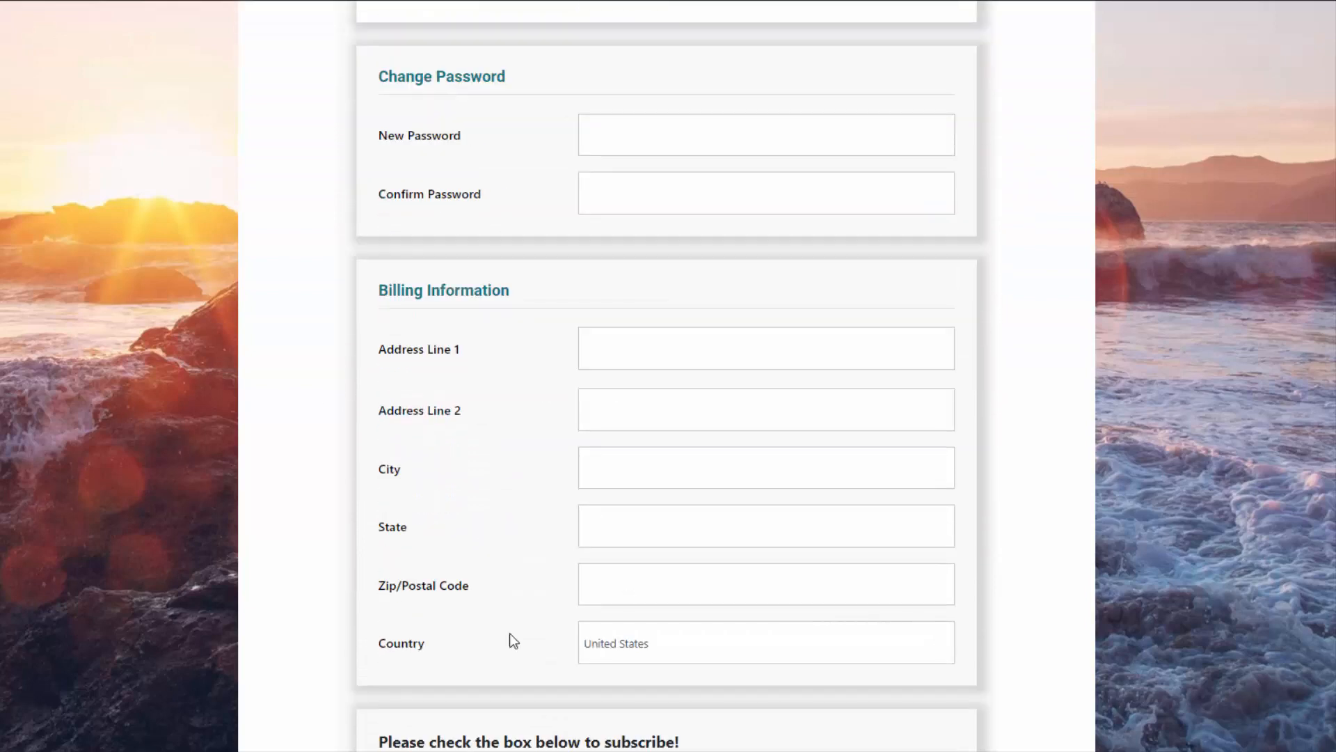
{"action": "scroll", "coordinate": [471, 316], "scroll_direction": "up", "scroll_amount": 7}
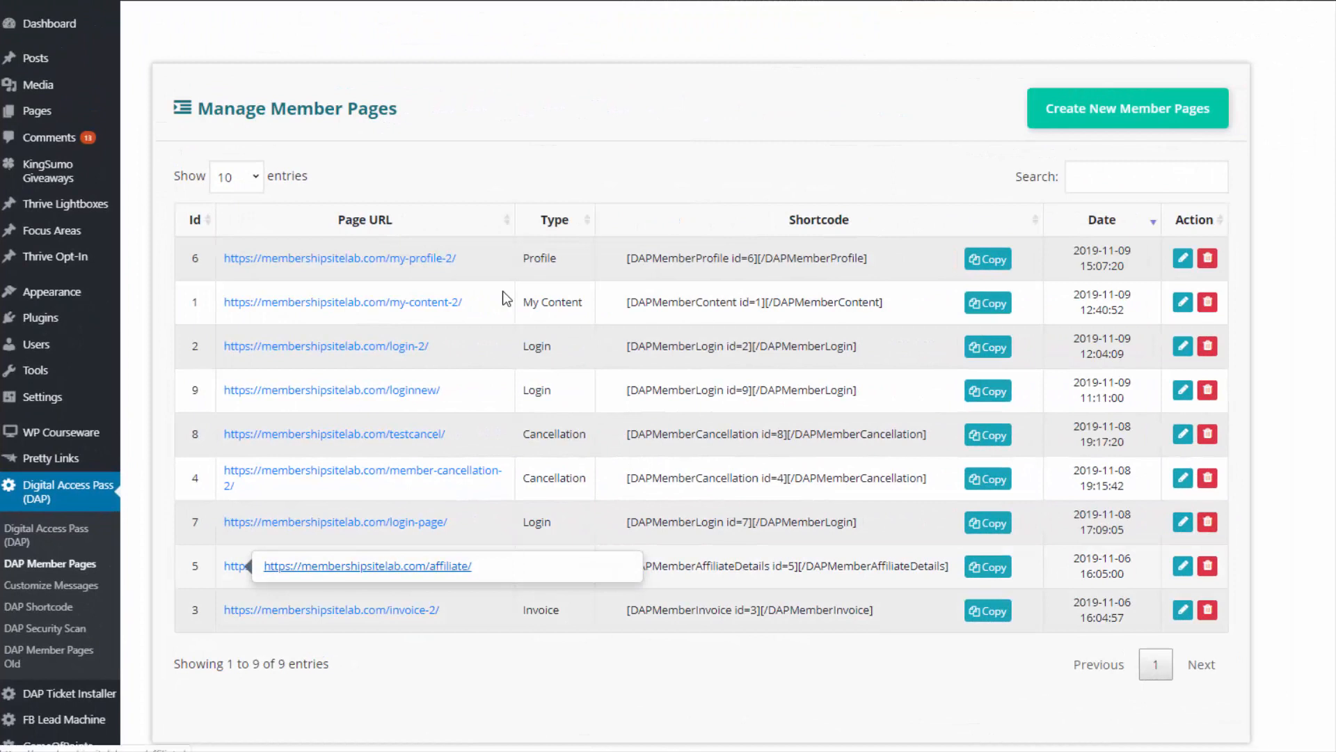
Step: Open the live affiliate page and review its affiliate links, performance summary, payment details, earnings details and traffic statistics
{"action": "right_click", "coordinate": [432, 570]}
{"action": "left_click", "coordinate": [473, 582]}
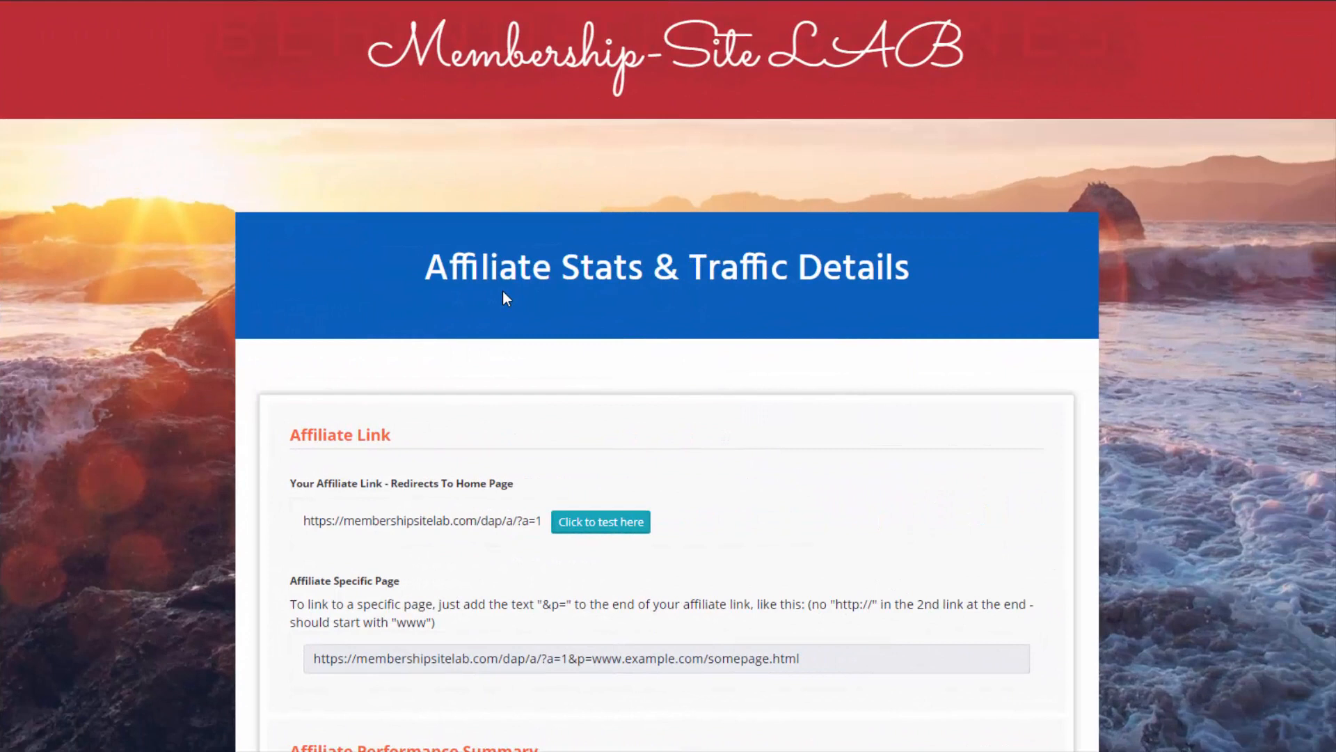
{"action": "scroll", "coordinate": [503, 291], "scroll_direction": "down", "scroll_amount": 3}
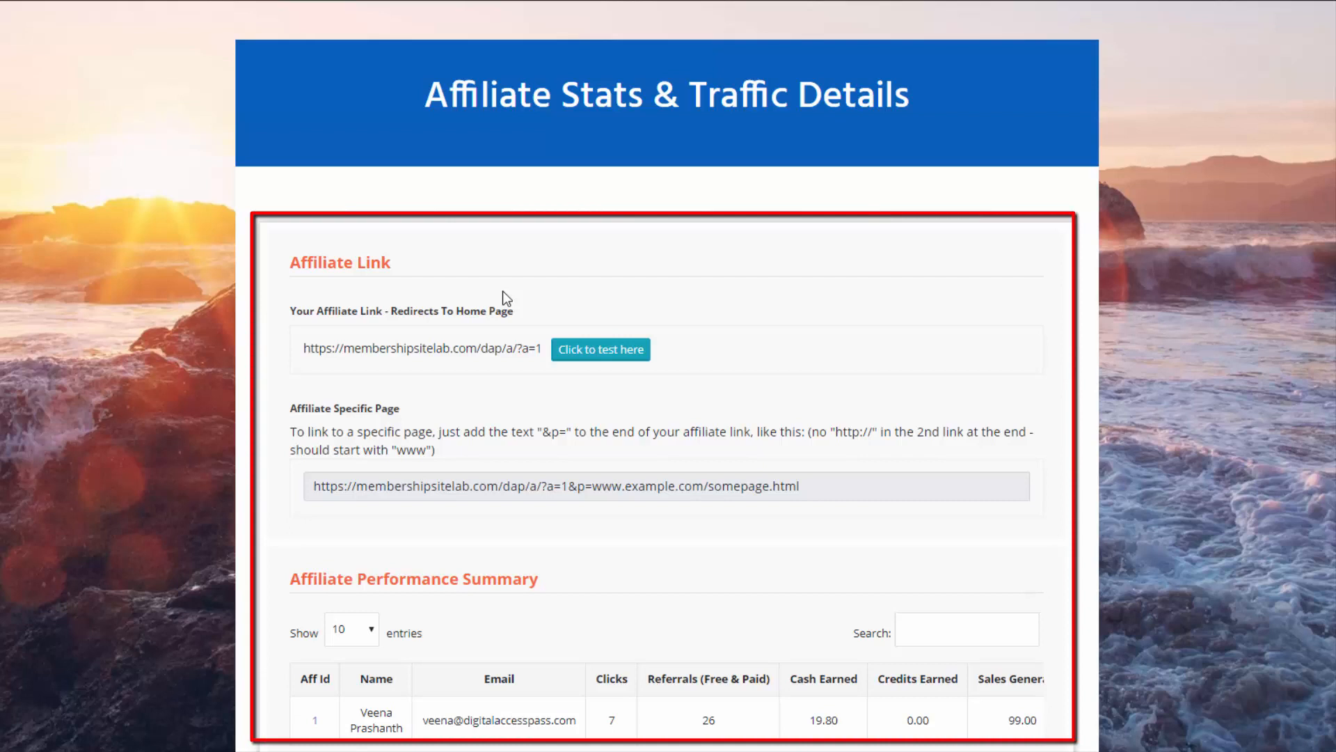
{"action": "scroll", "coordinate": [503, 291], "scroll_direction": "down", "scroll_amount": 1}
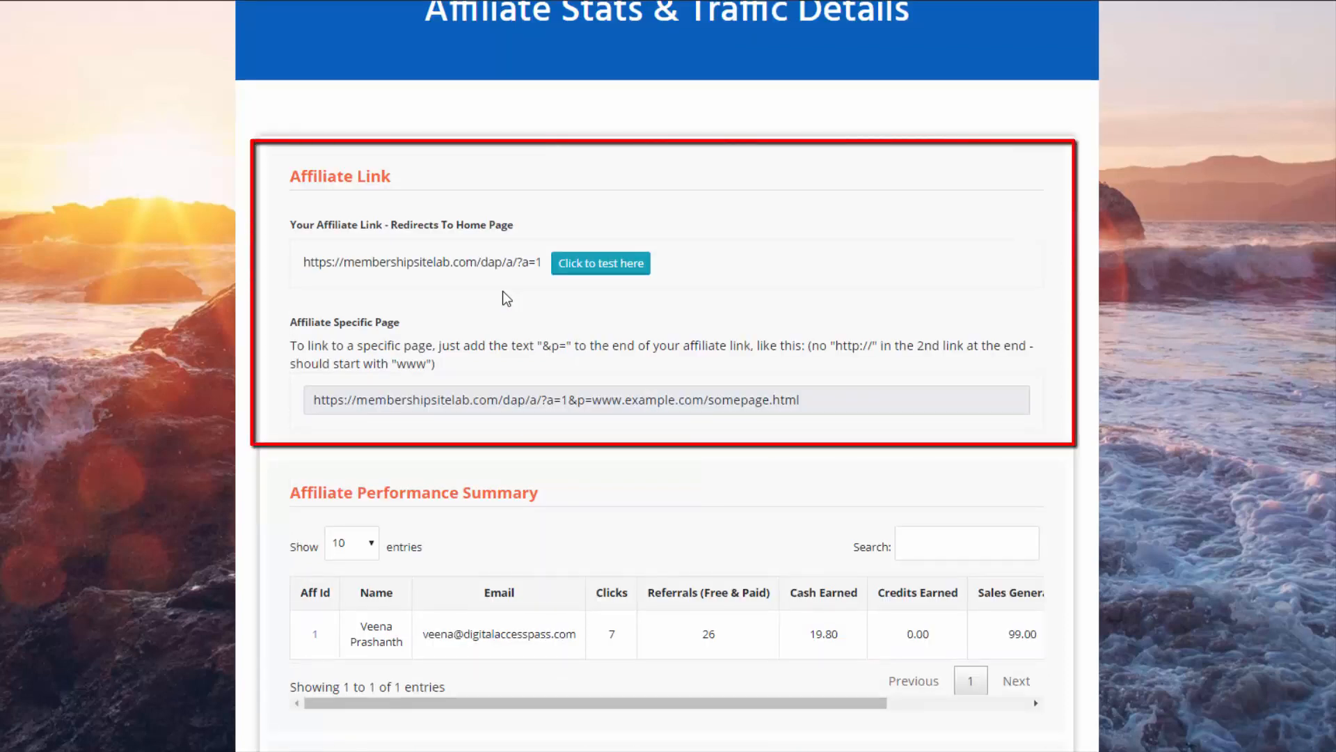
{"action": "scroll", "coordinate": [502, 297], "scroll_direction": "down", "scroll_amount": 2}
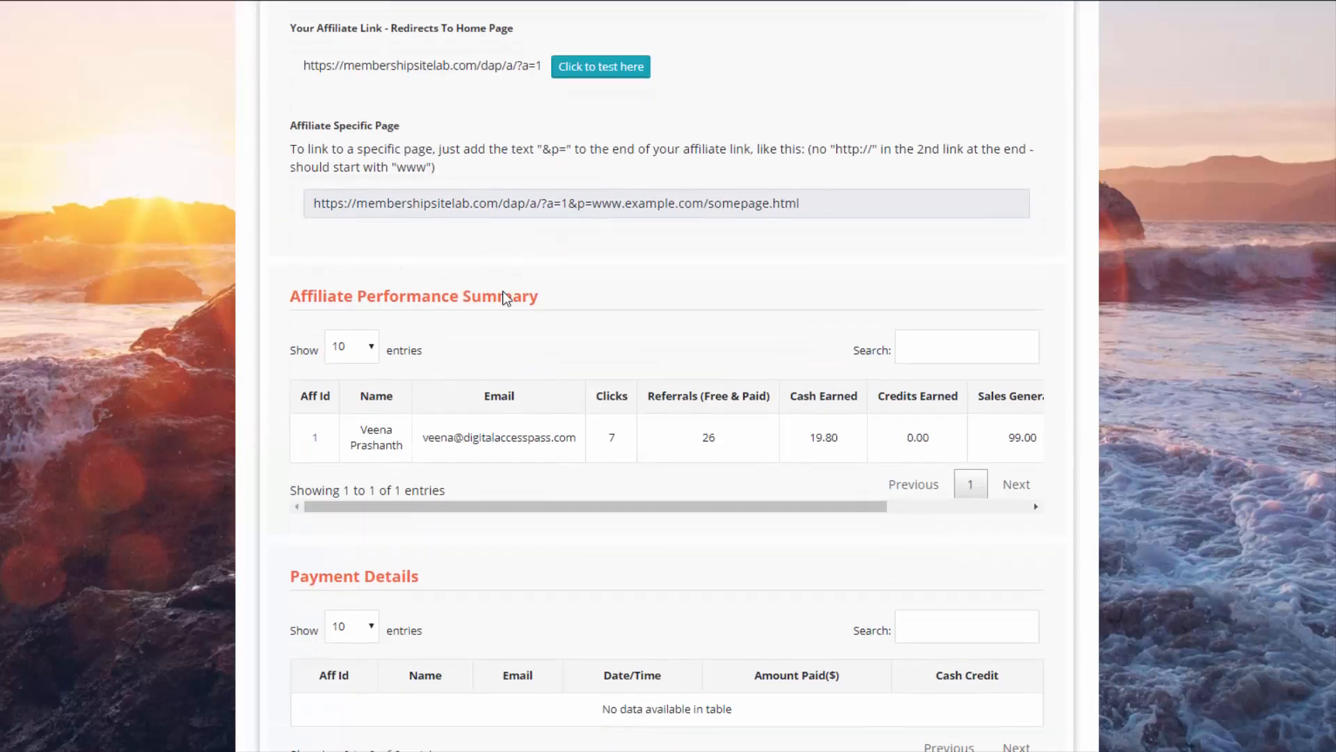
{"action": "scroll", "coordinate": [504, 295], "scroll_direction": "down", "scroll_amount": 2}
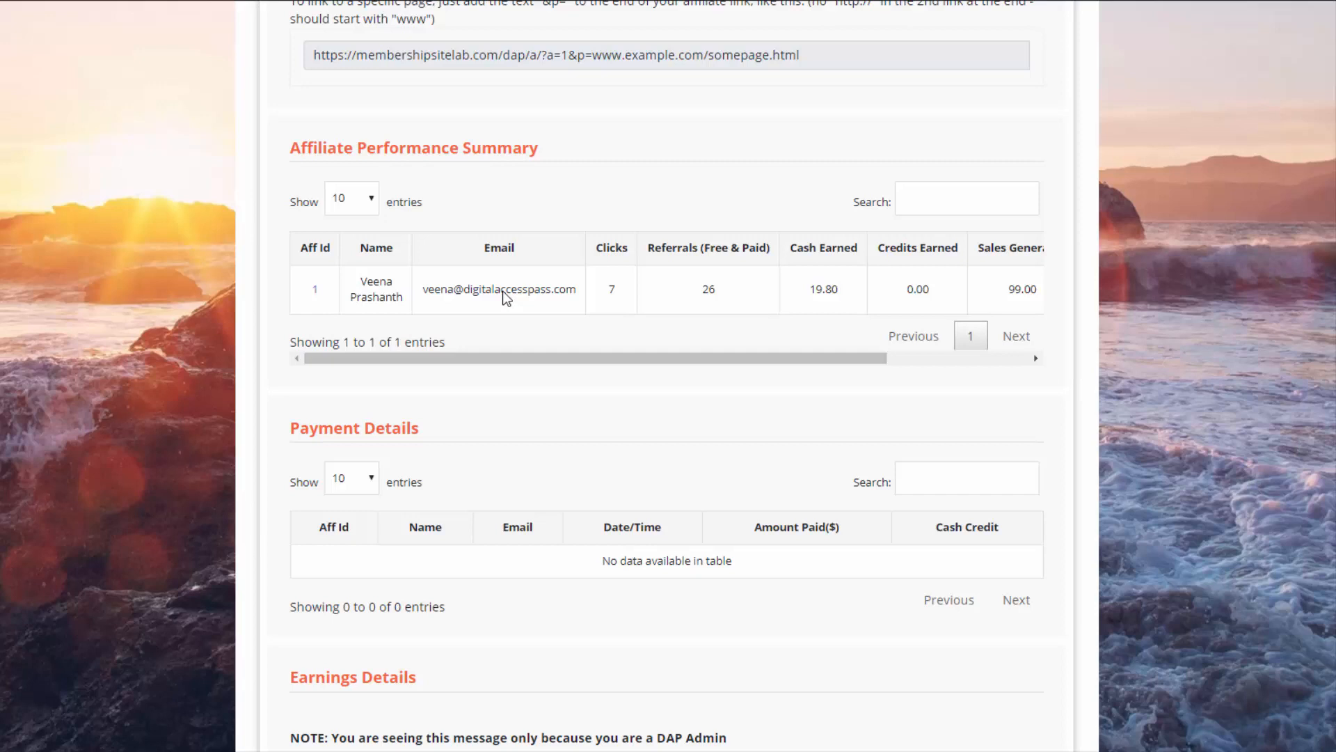
{"action": "scroll", "coordinate": [502, 291], "scroll_direction": "down", "scroll_amount": 4}
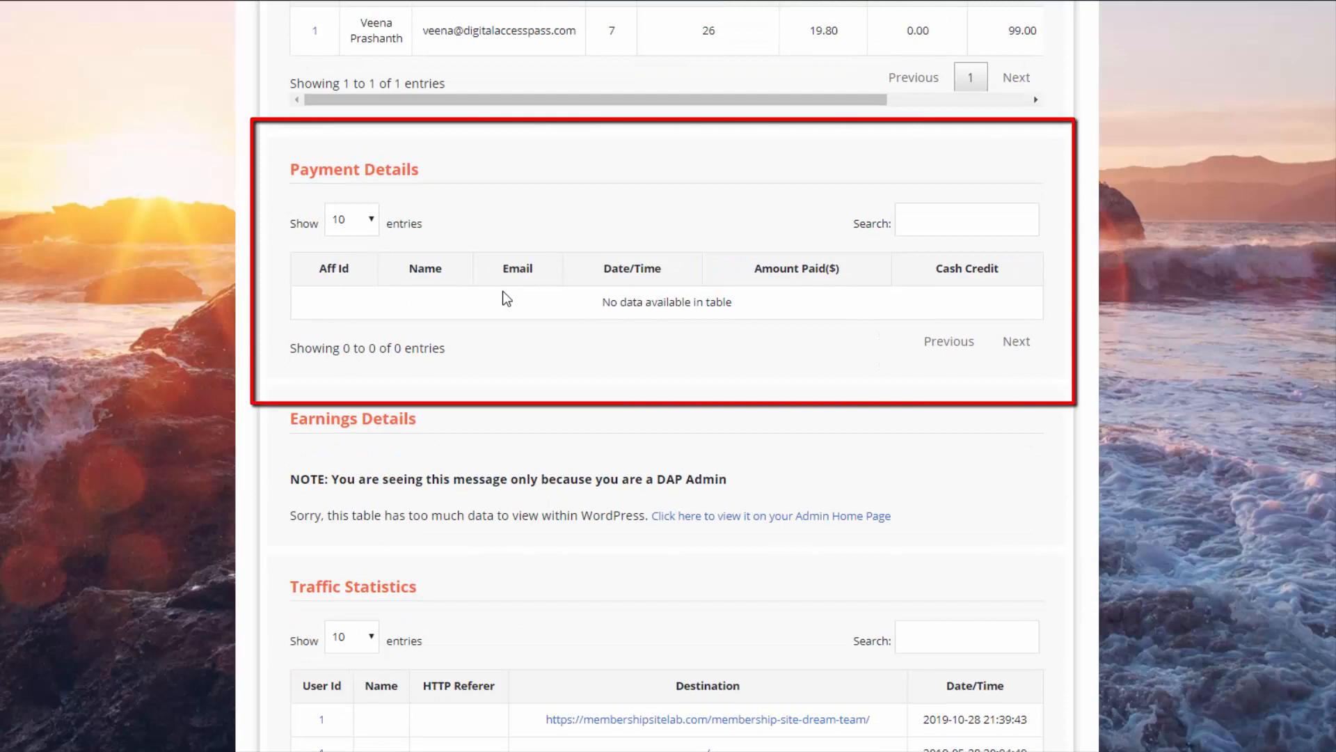
{"action": "scroll", "coordinate": [503, 293], "scroll_direction": "down", "scroll_amount": 3}
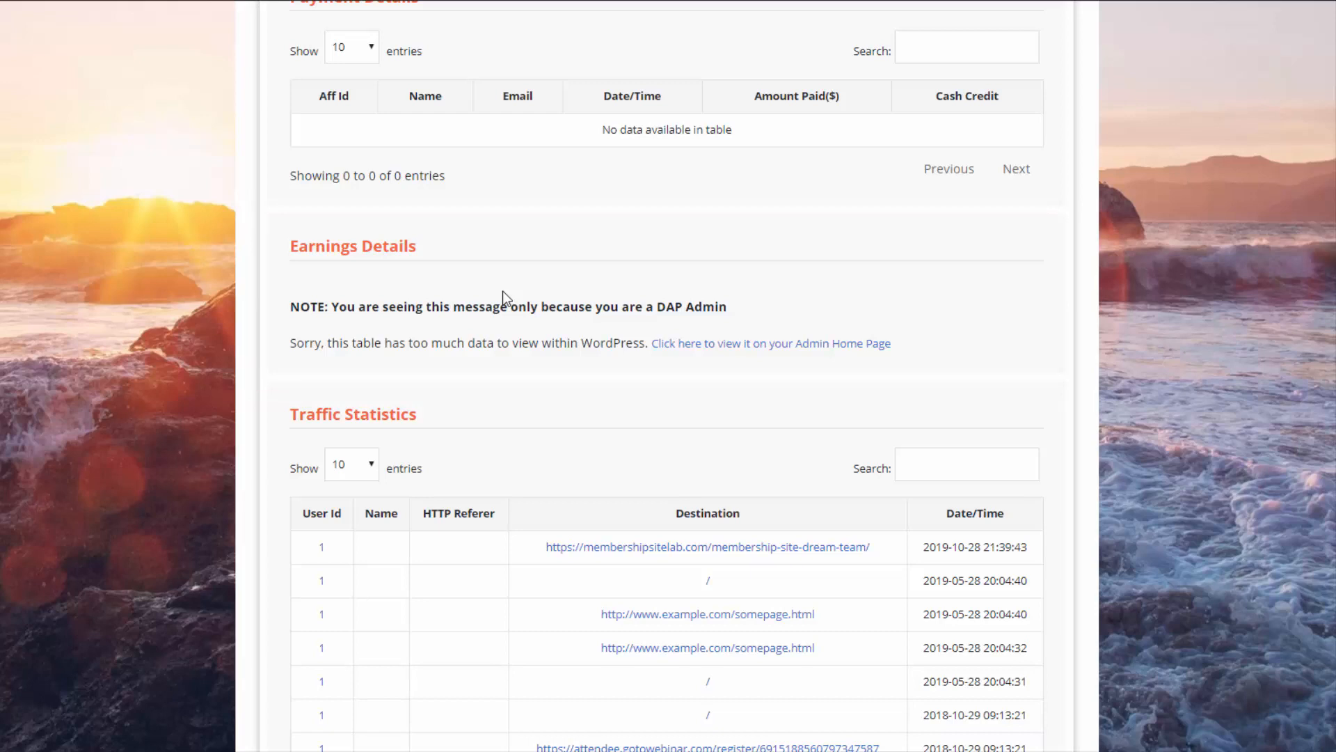
{"action": "scroll", "coordinate": [502, 291], "scroll_direction": "down", "scroll_amount": 1}
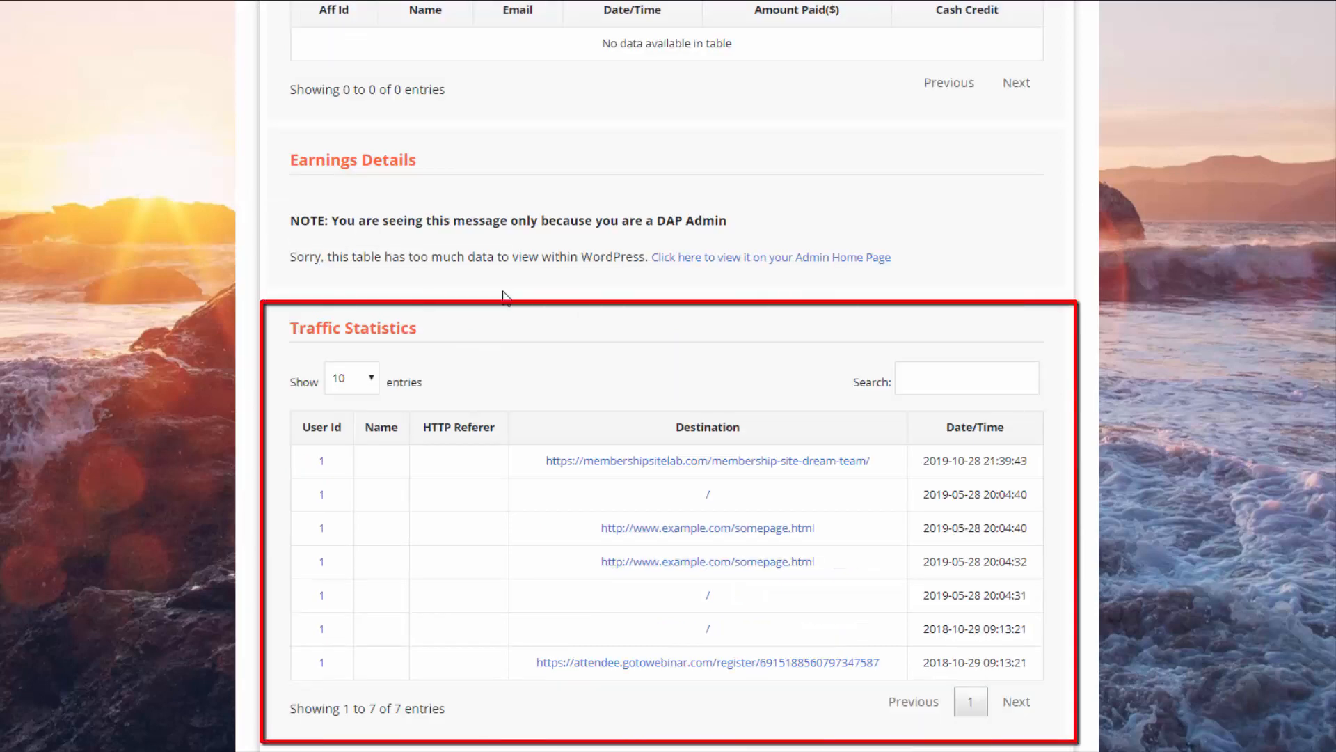
{"action": "scroll", "coordinate": [502, 290], "scroll_direction": "up", "scroll_amount": 3}
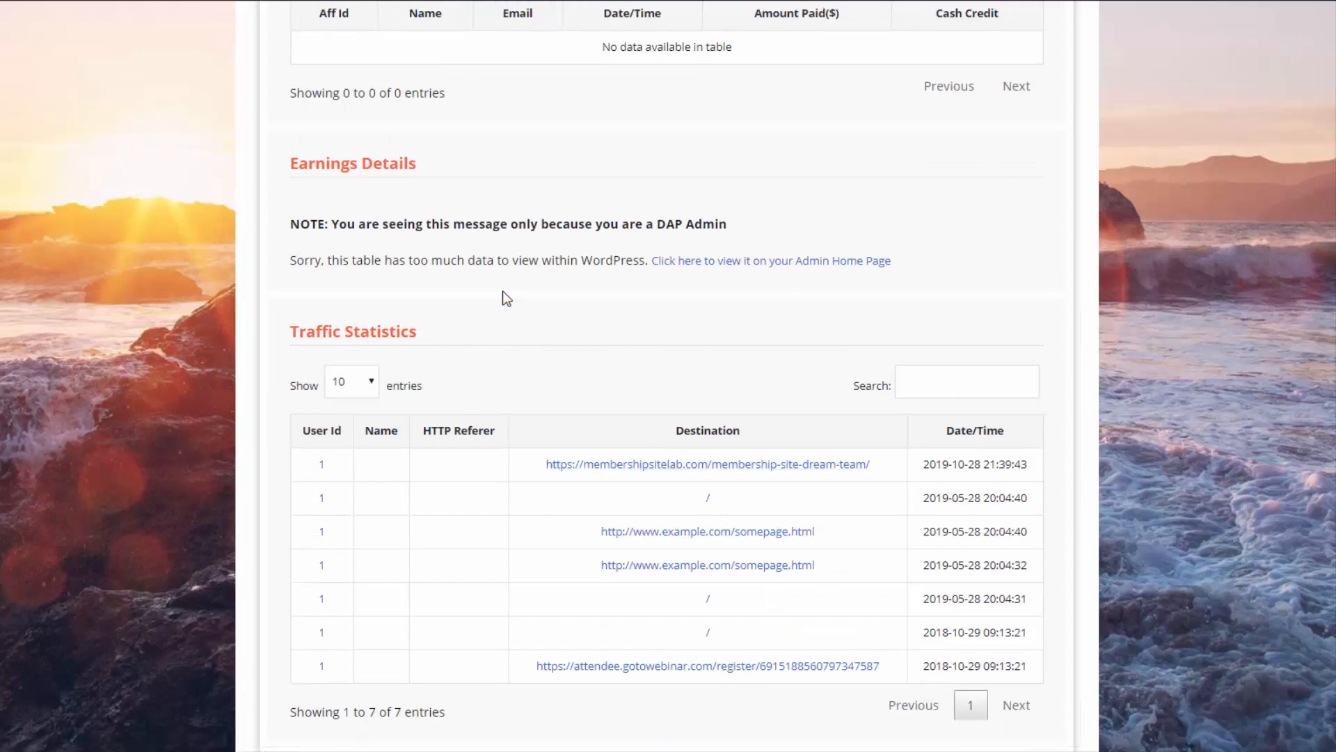
{"action": "scroll", "coordinate": [502, 291], "scroll_direction": "up", "scroll_amount": 10}
{"action": "scroll", "coordinate": [503, 291], "scroll_direction": "down", "scroll_amount": 1}
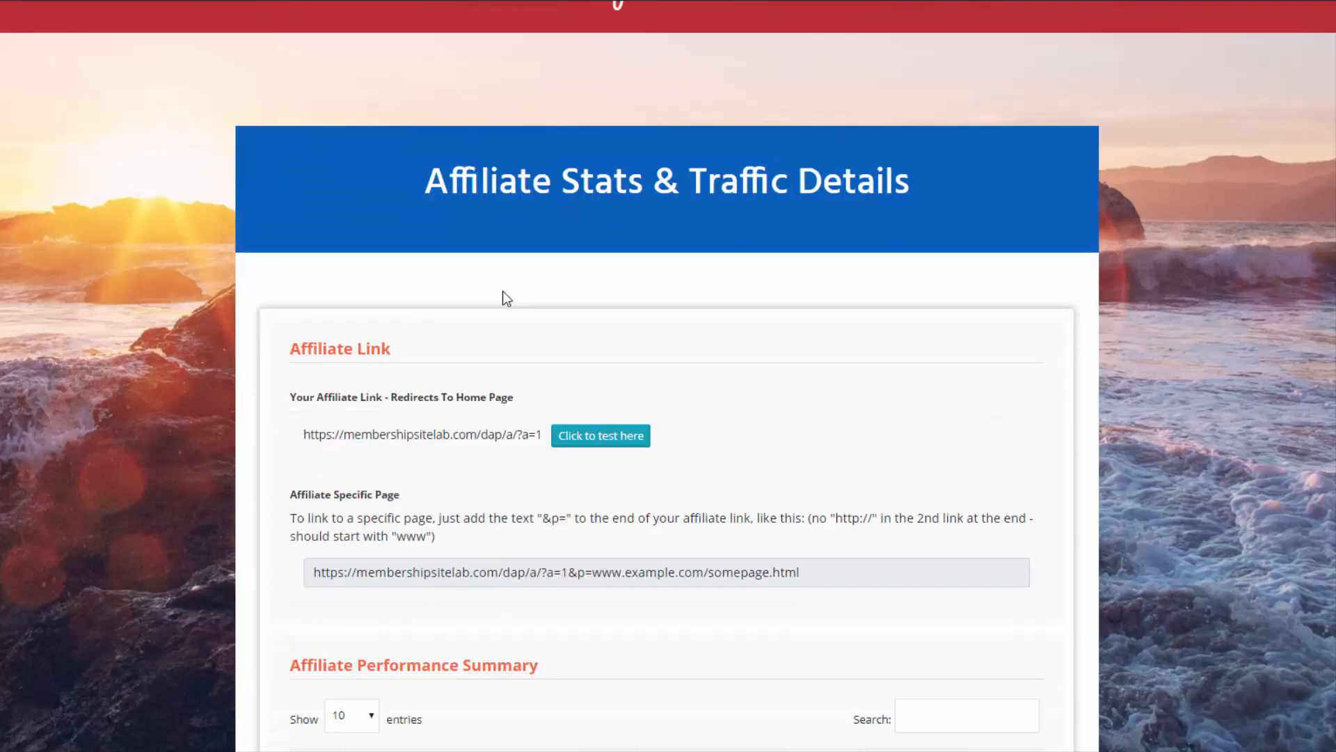
{"action": "scroll", "coordinate": [506, 299], "scroll_direction": "down", "scroll_amount": 2}
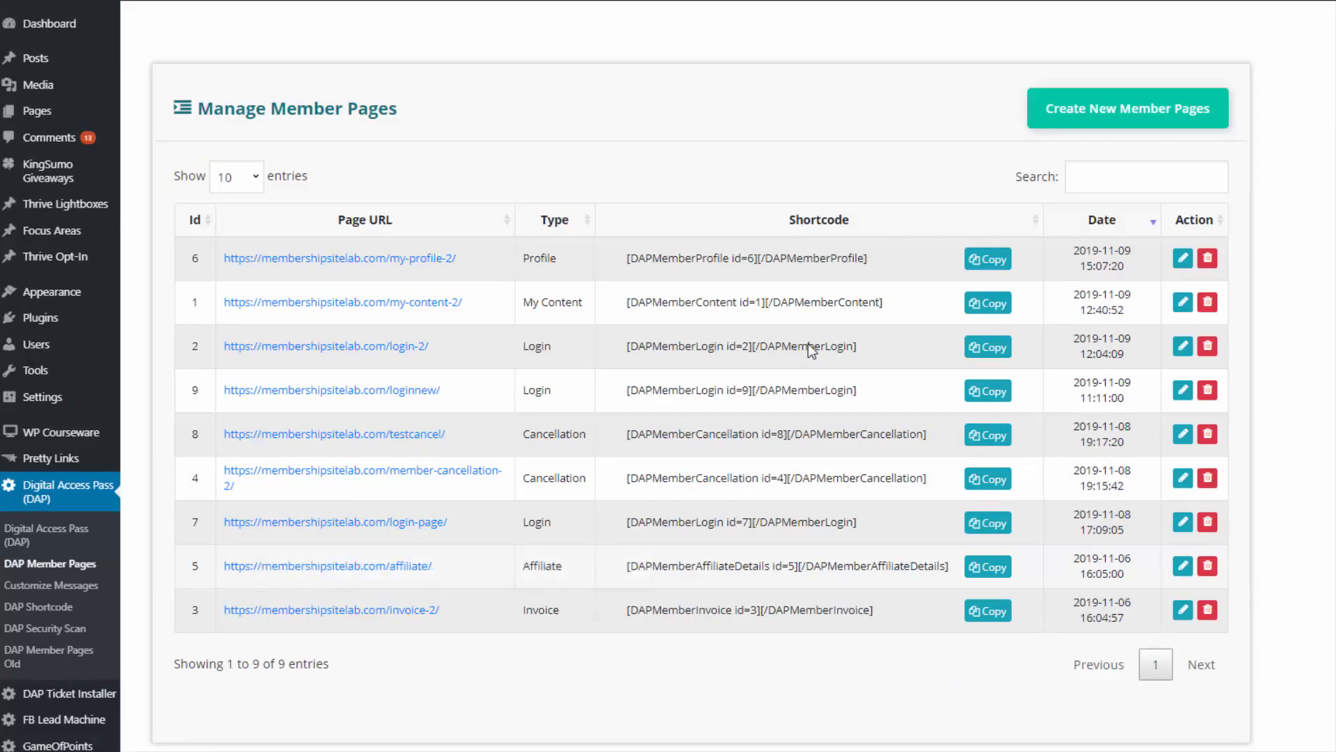
Step: Try a 14pt font size on the "Your Affiliate Link - Redirects To Home Page" text in the affiliate template
{"action": "left_click", "coordinate": [1183, 566]}
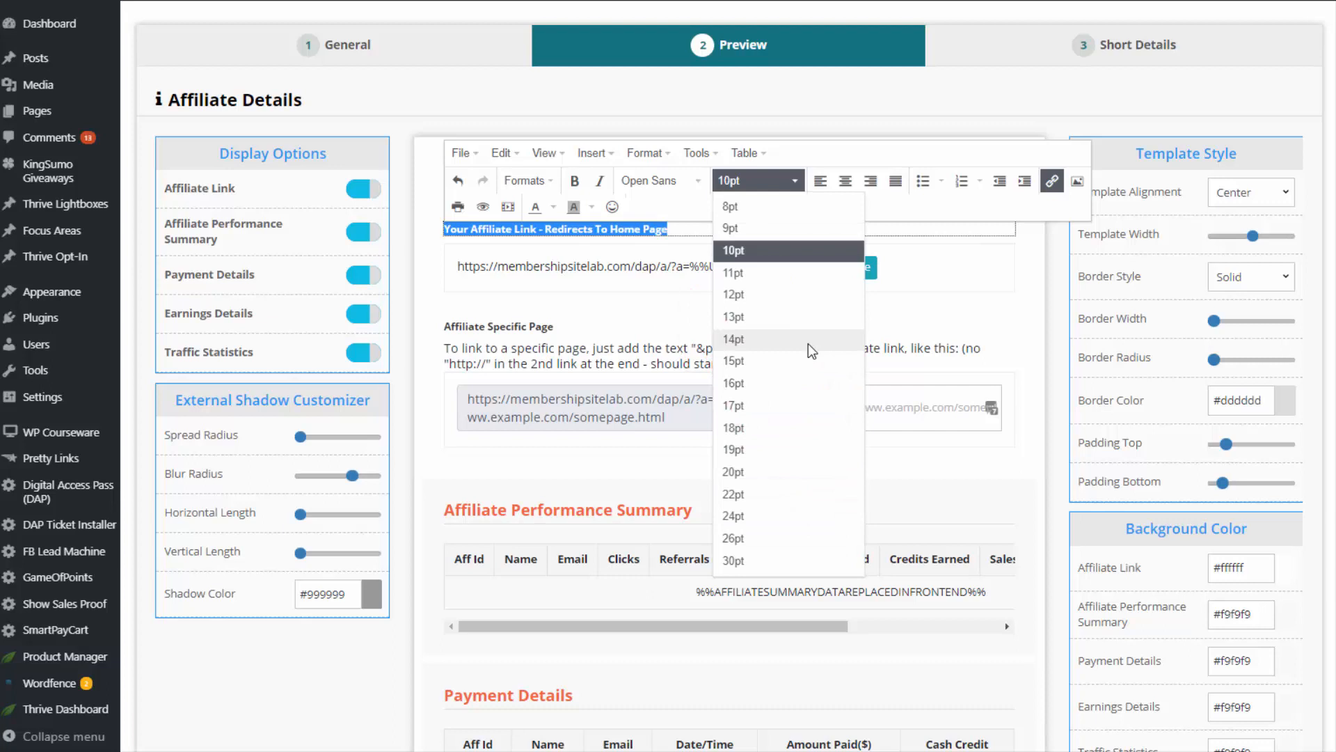
{"action": "left_click", "coordinate": [812, 351]}
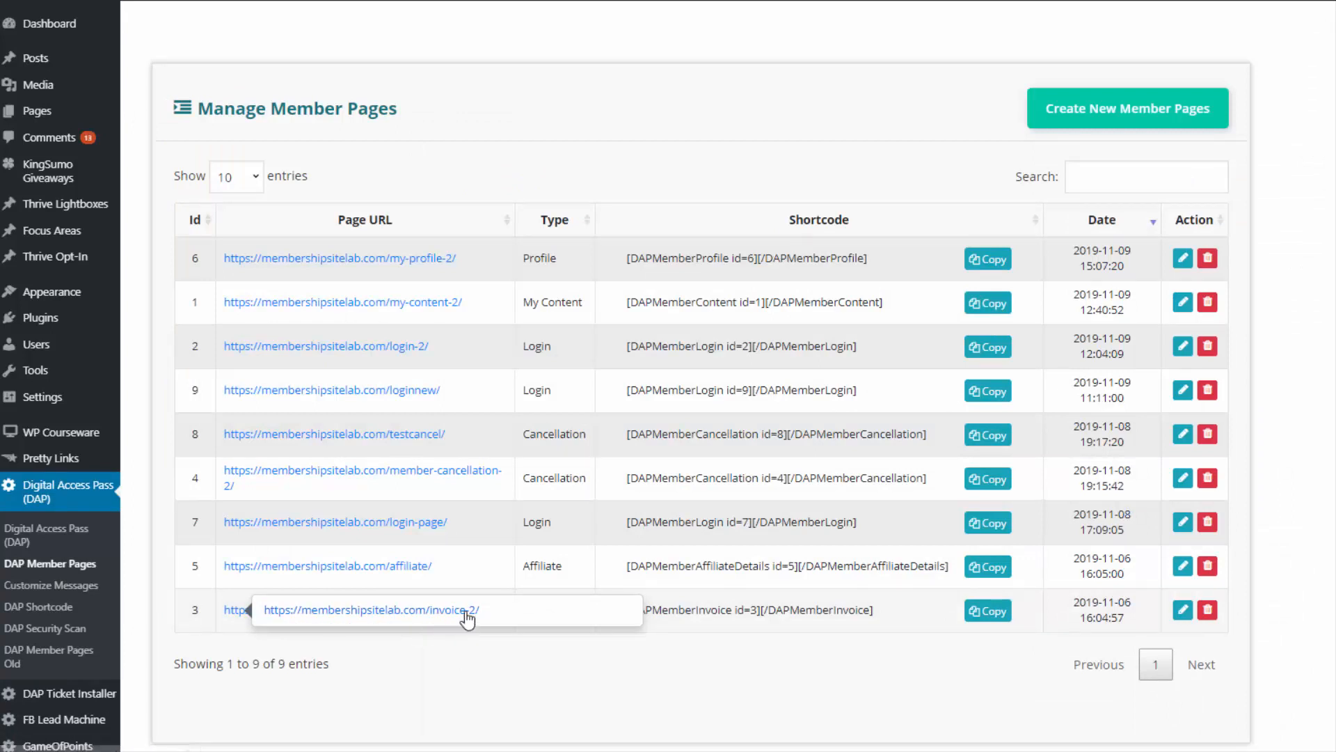
Step: Open the invoice member page's settings and check the choices for its page template and invoice template
{"action": "left_click", "coordinate": [1183, 609]}
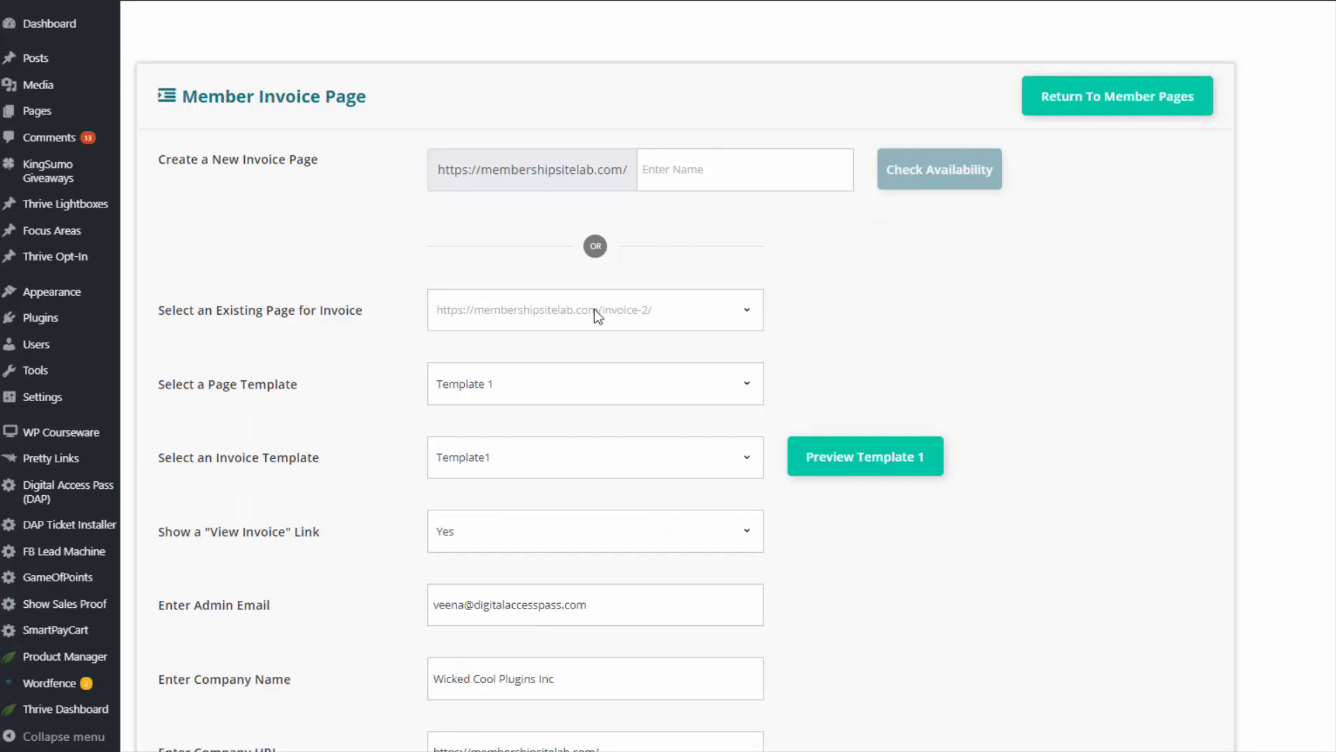
{"action": "scroll", "coordinate": [948, 332], "scroll_direction": "down", "scroll_amount": 3}
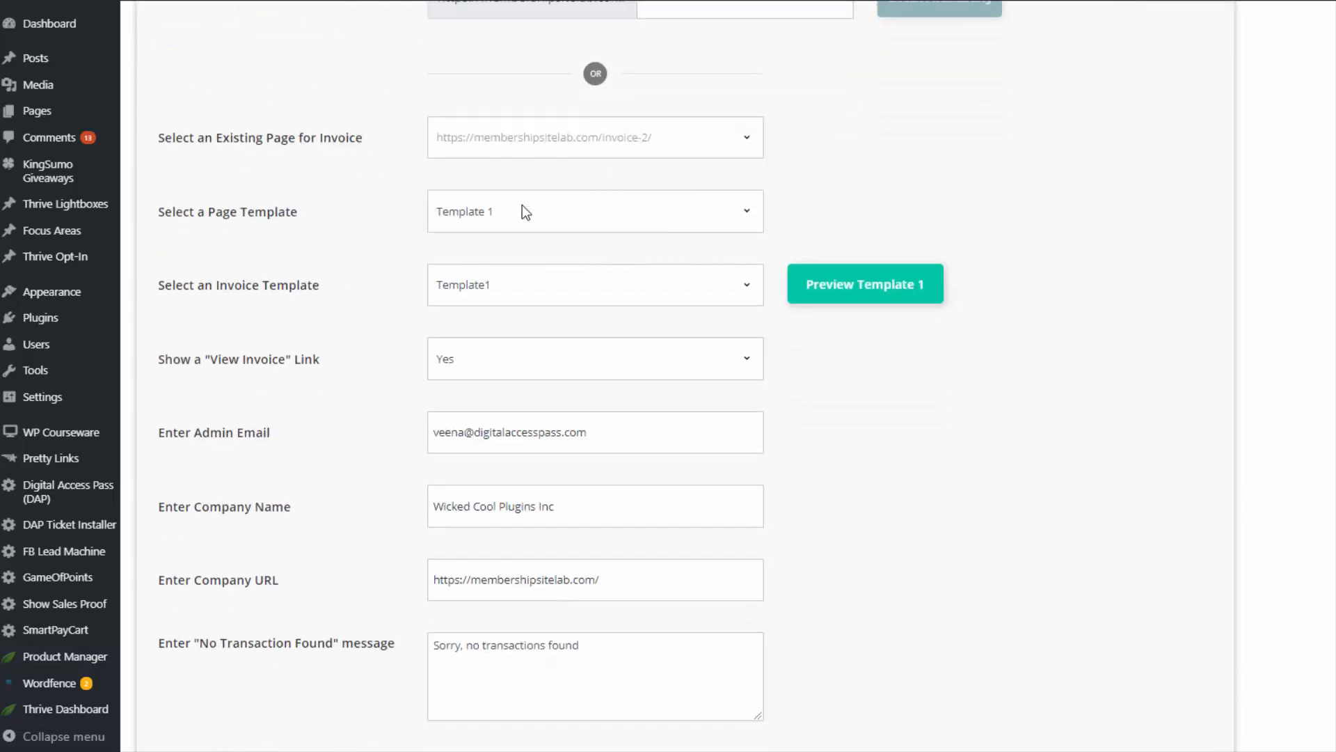
{"action": "scroll", "coordinate": [355, 265], "scroll_direction": "up", "scroll_amount": 1}
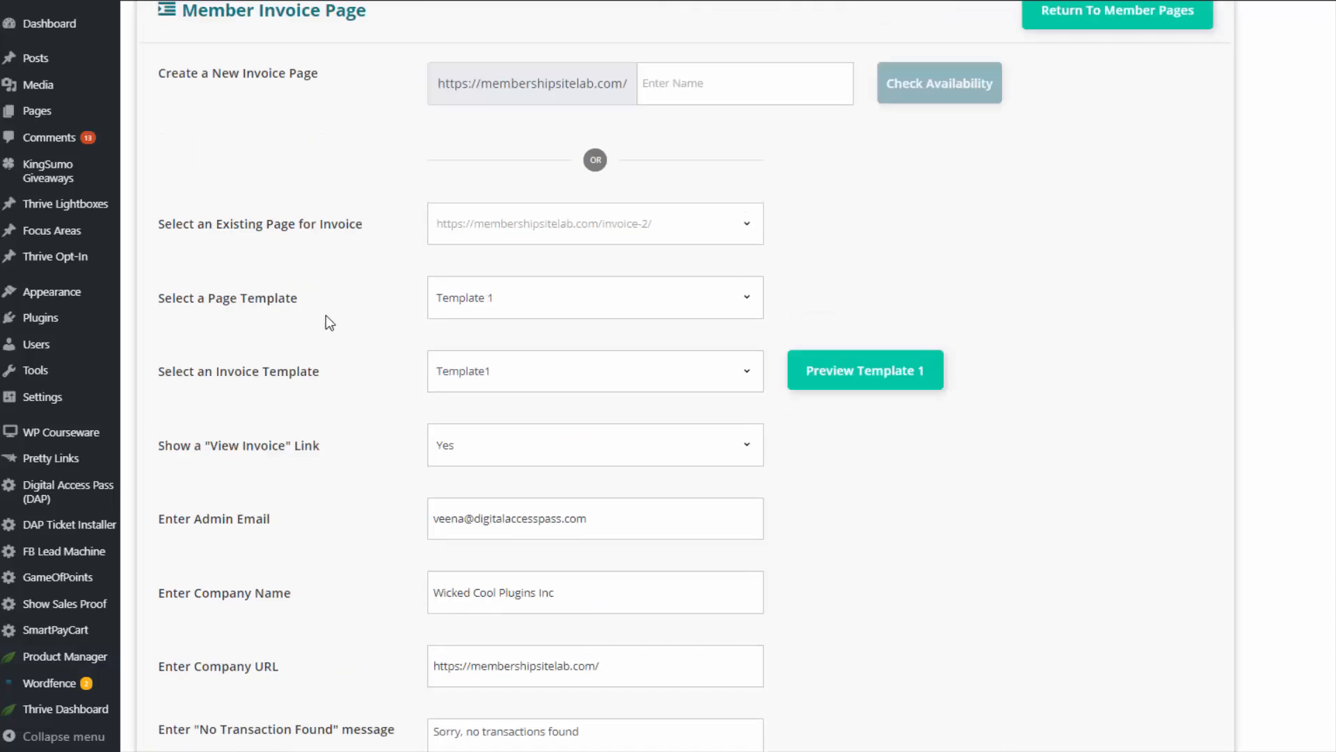
{"action": "left_click", "coordinate": [504, 309]}
{"action": "left_click", "coordinate": [979, 270]}
{"action": "left_click", "coordinate": [478, 370]}
{"action": "left_click", "coordinate": [911, 321]}
Step: Review the "View Invoice" link choices, company details, "No Transaction Found" message, logo image and shortcode of the invoice page
{"action": "scroll", "coordinate": [230, 374], "scroll_direction": "down", "scroll_amount": 1}
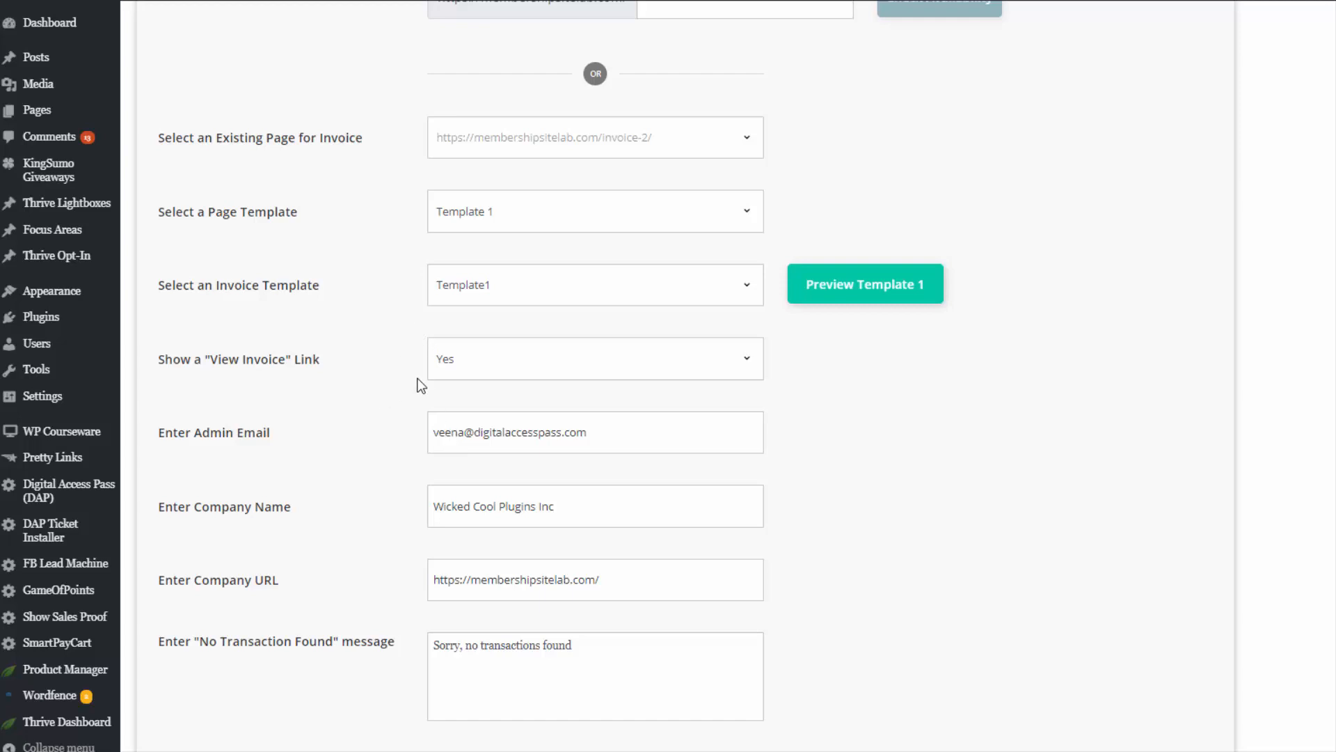
{"action": "left_click", "coordinate": [462, 356]}
{"action": "left_click", "coordinate": [987, 437]}
{"action": "scroll", "coordinate": [215, 540], "scroll_direction": "down", "scroll_amount": 3}
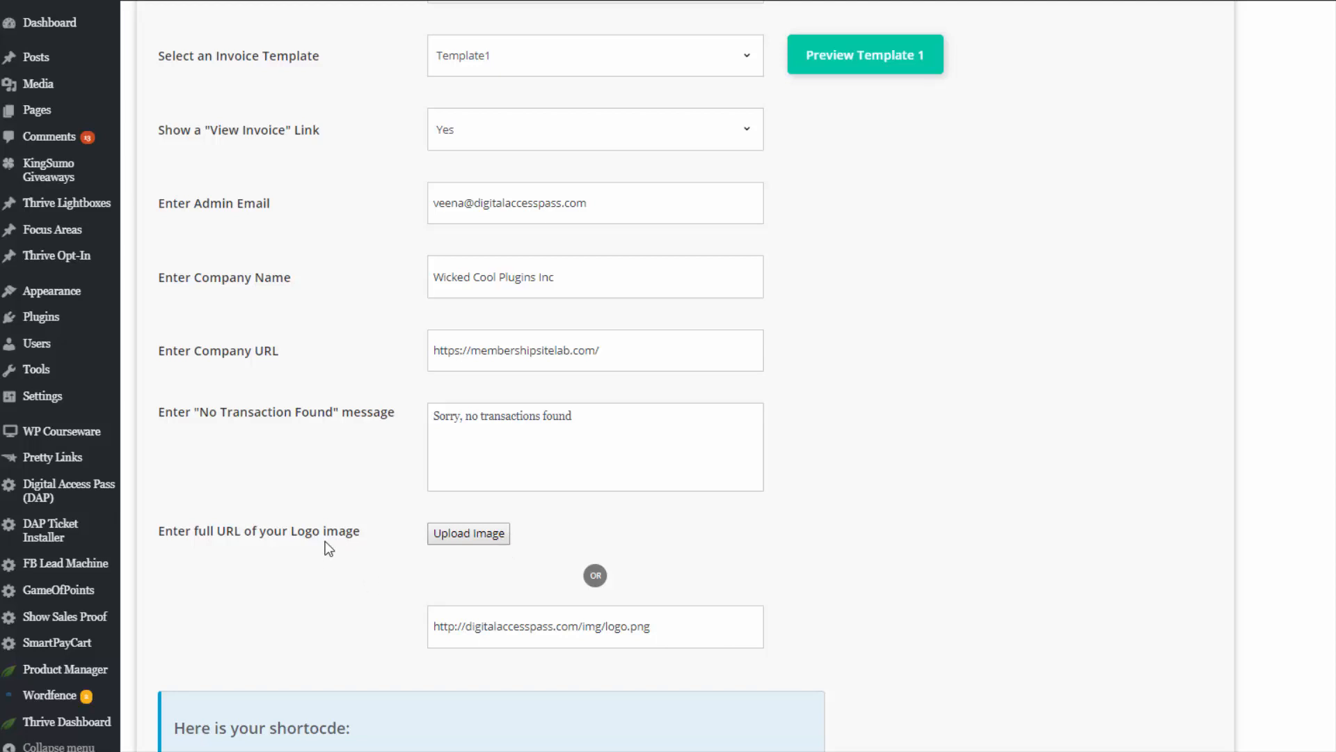
{"action": "scroll", "coordinate": [325, 541], "scroll_direction": "down", "scroll_amount": 3}
{"action": "scroll", "coordinate": [942, 447], "scroll_direction": "up", "scroll_amount": 9}
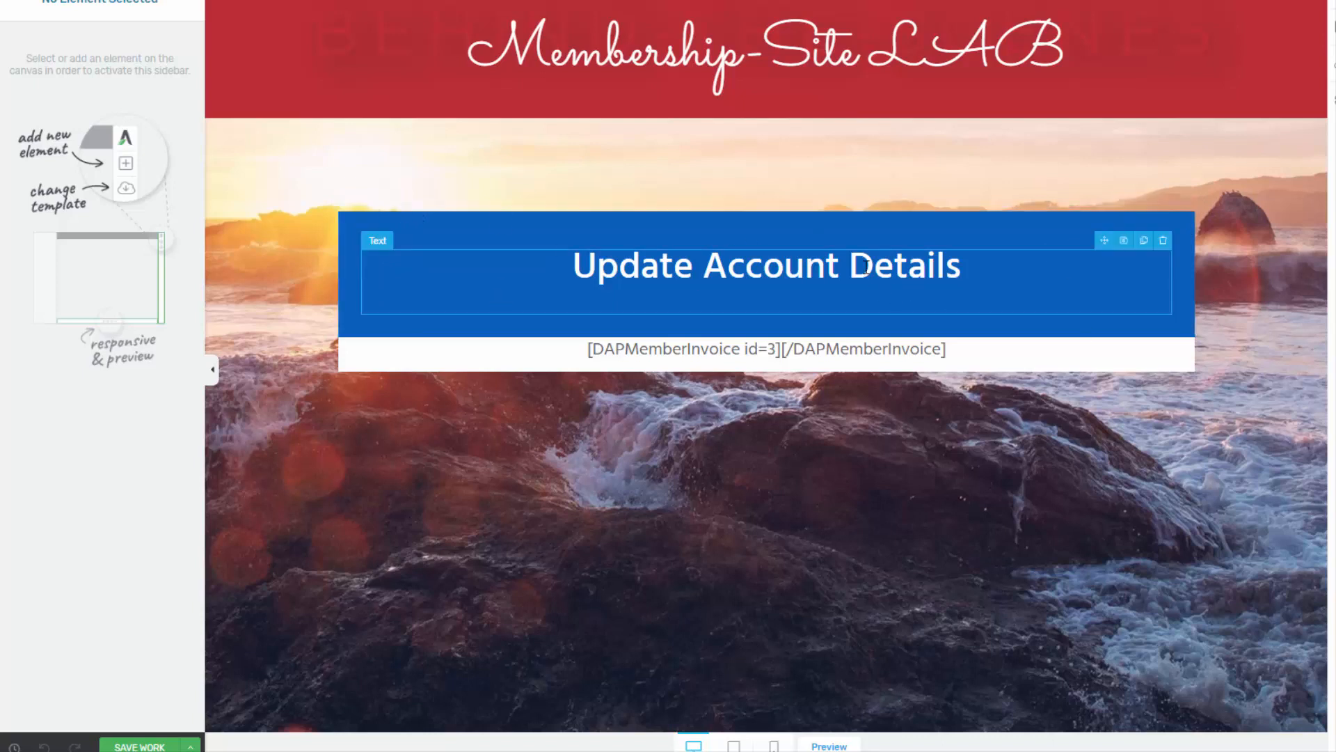
{"action": "left_click", "coordinate": [920, 366]}
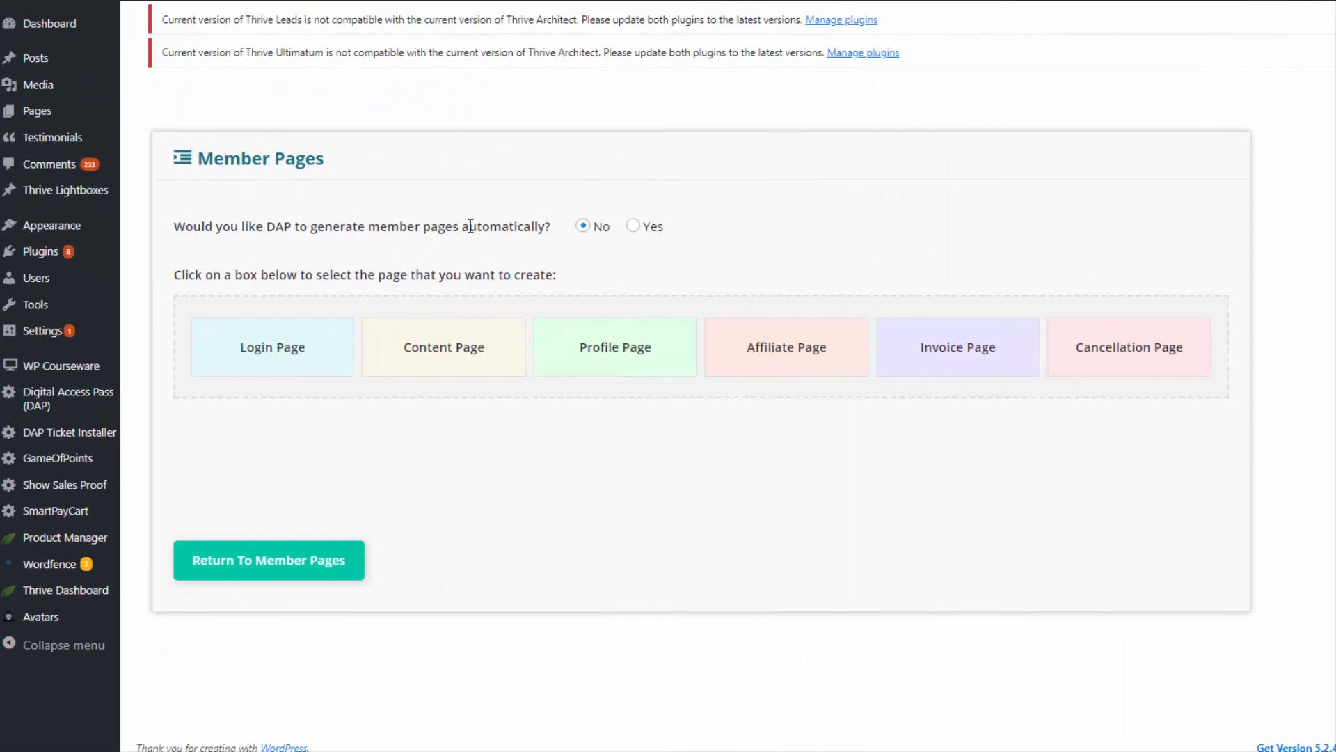
Step: Have DAP automatically generate a new cancellation page named member-cancellation and check that the name is available
{"action": "left_click", "coordinate": [635, 227]}
{"action": "left_click", "coordinate": [711, 499]}
{"action": "type", "text": "member-cancellat"}
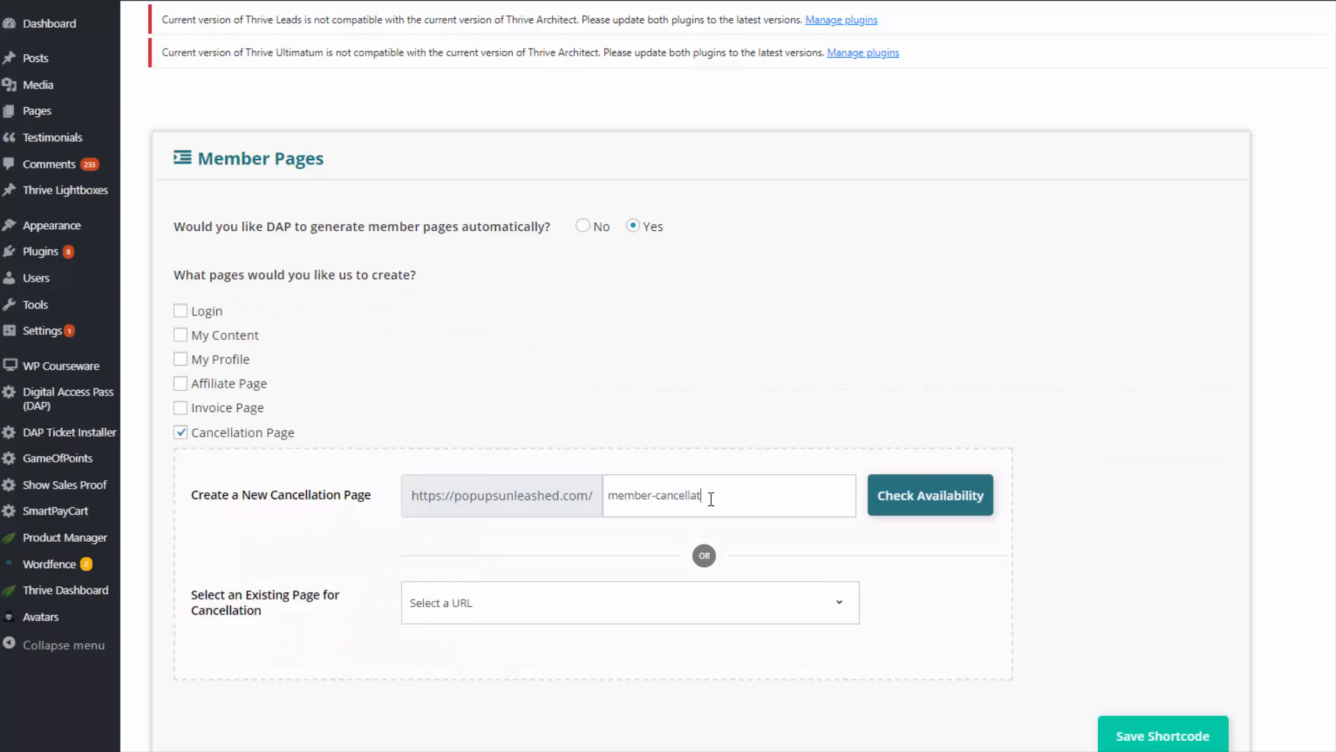
{"action": "type", "text": "ion"}
{"action": "left_click", "coordinate": [897, 508]}
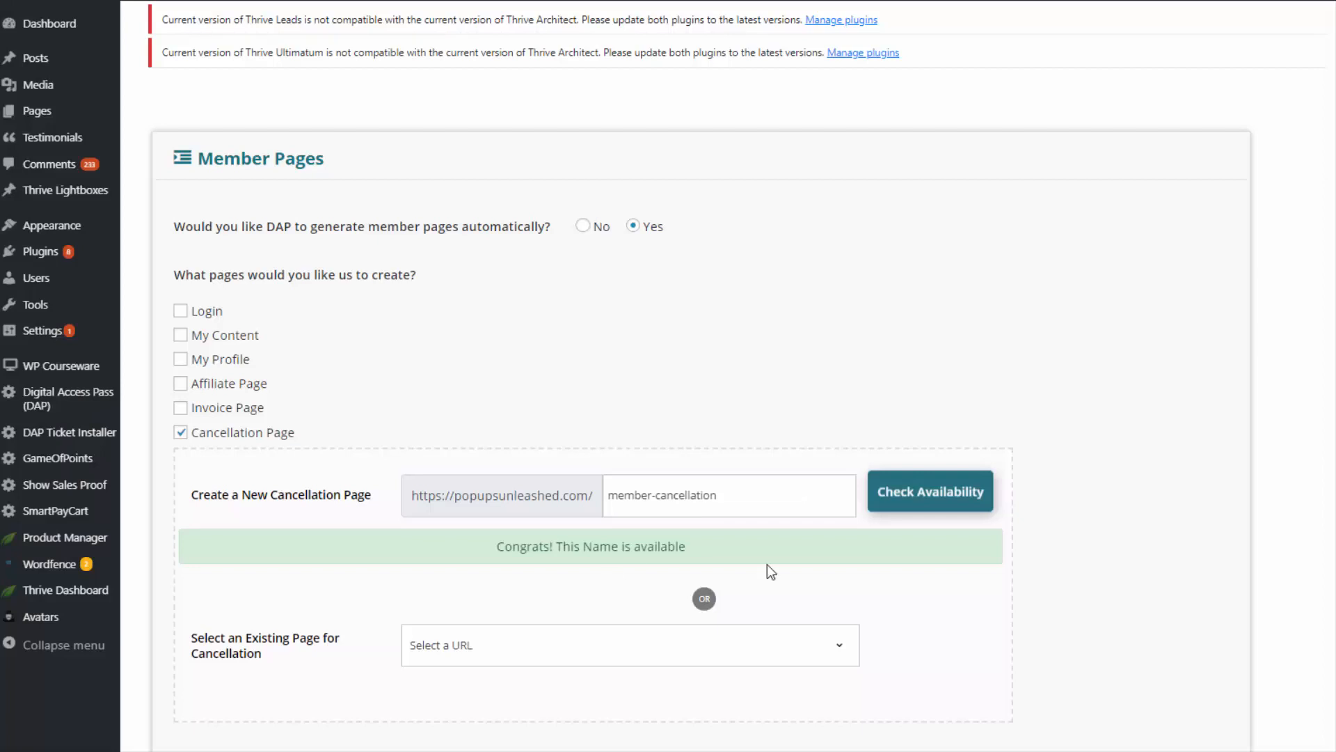
Step: Save the shortcode for the new cancellation page and copy it
{"action": "scroll", "coordinate": [974, 613], "scroll_direction": "down", "scroll_amount": 3}
{"action": "left_click", "coordinate": [1168, 630]}
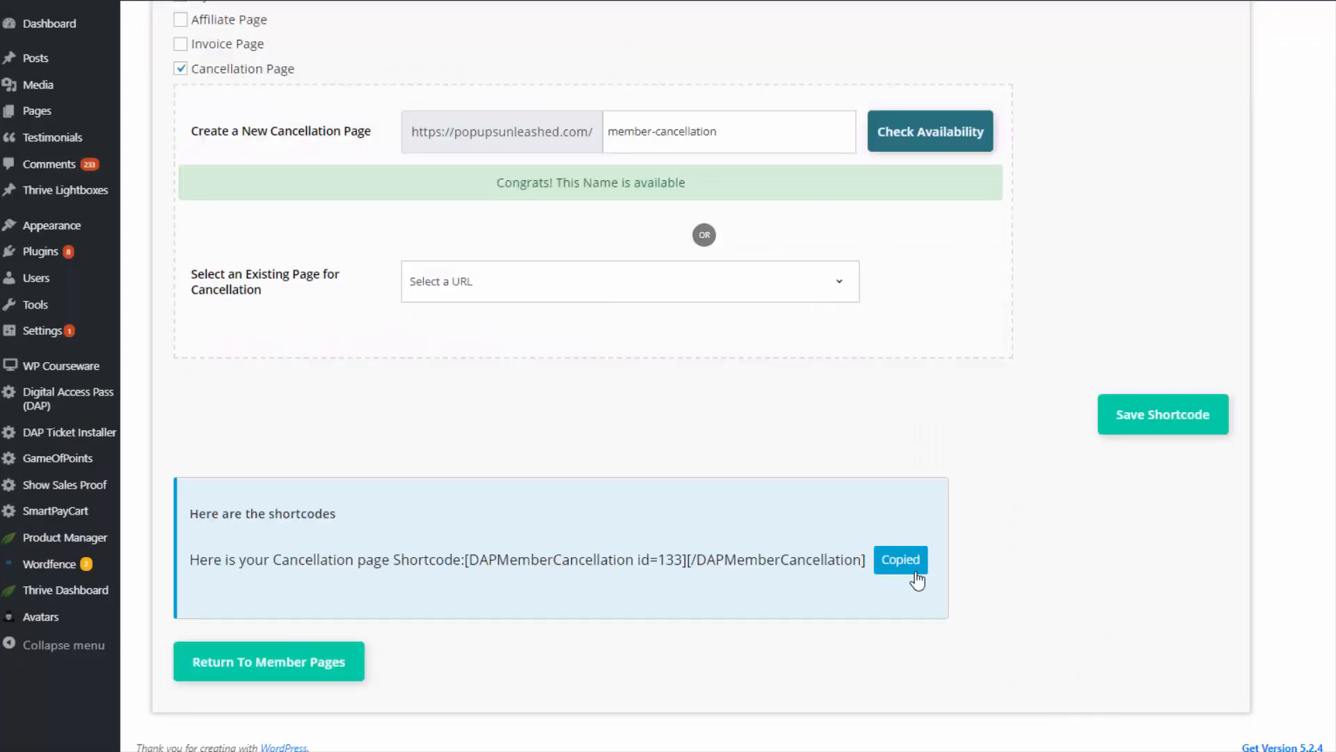
{"action": "scroll", "coordinate": [665, 371], "scroll_direction": "up", "scroll_amount": 5}
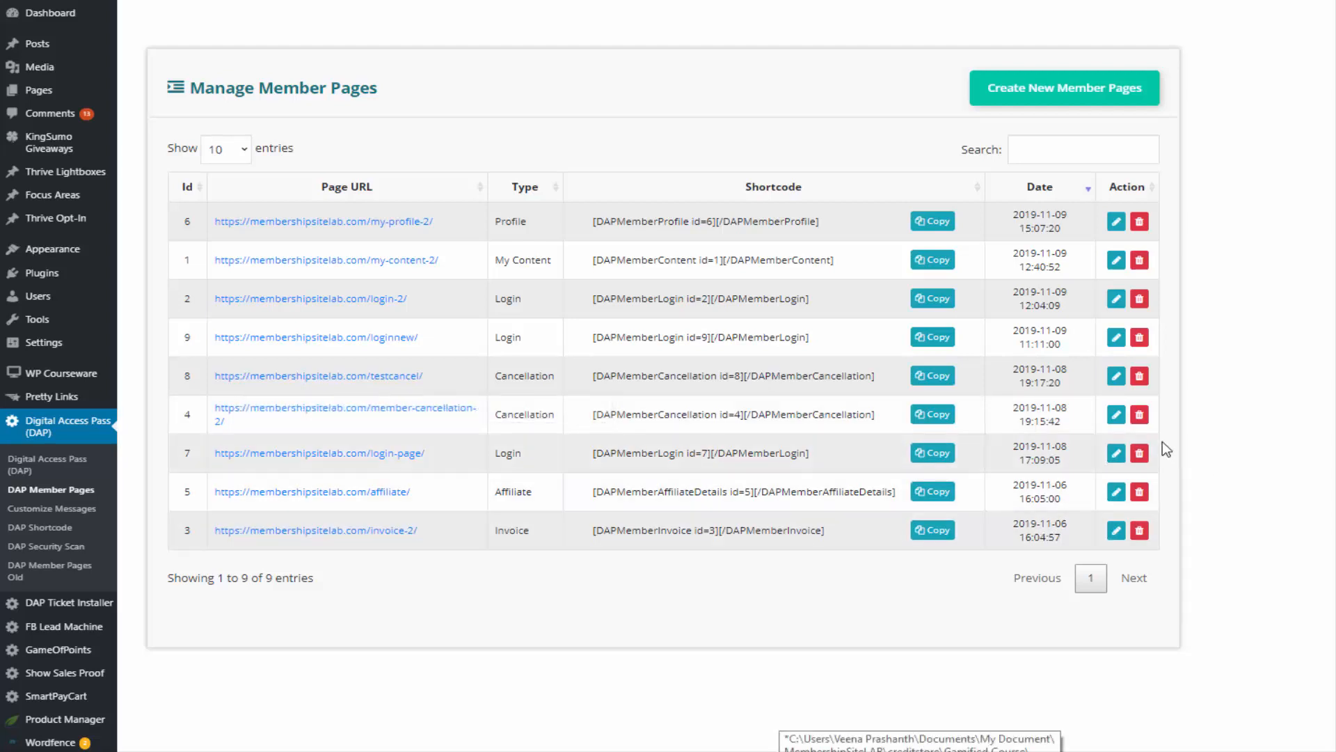
Step: Open the member-cancellation-2 page's settings and review its template, general and pause/resume options, including the choices for showing the Pause/Resume button
{"action": "left_click", "coordinate": [1116, 414]}
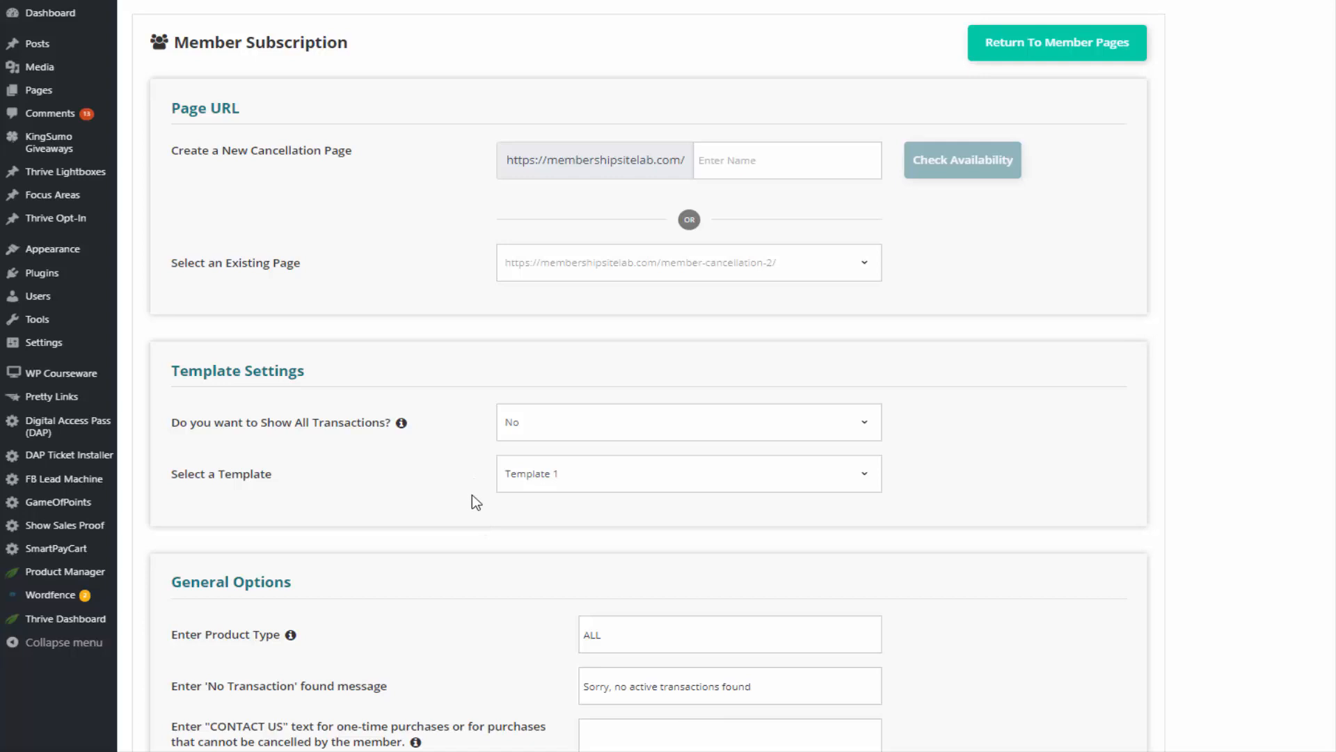
{"action": "scroll", "coordinate": [317, 473], "scroll_direction": "down", "scroll_amount": 1}
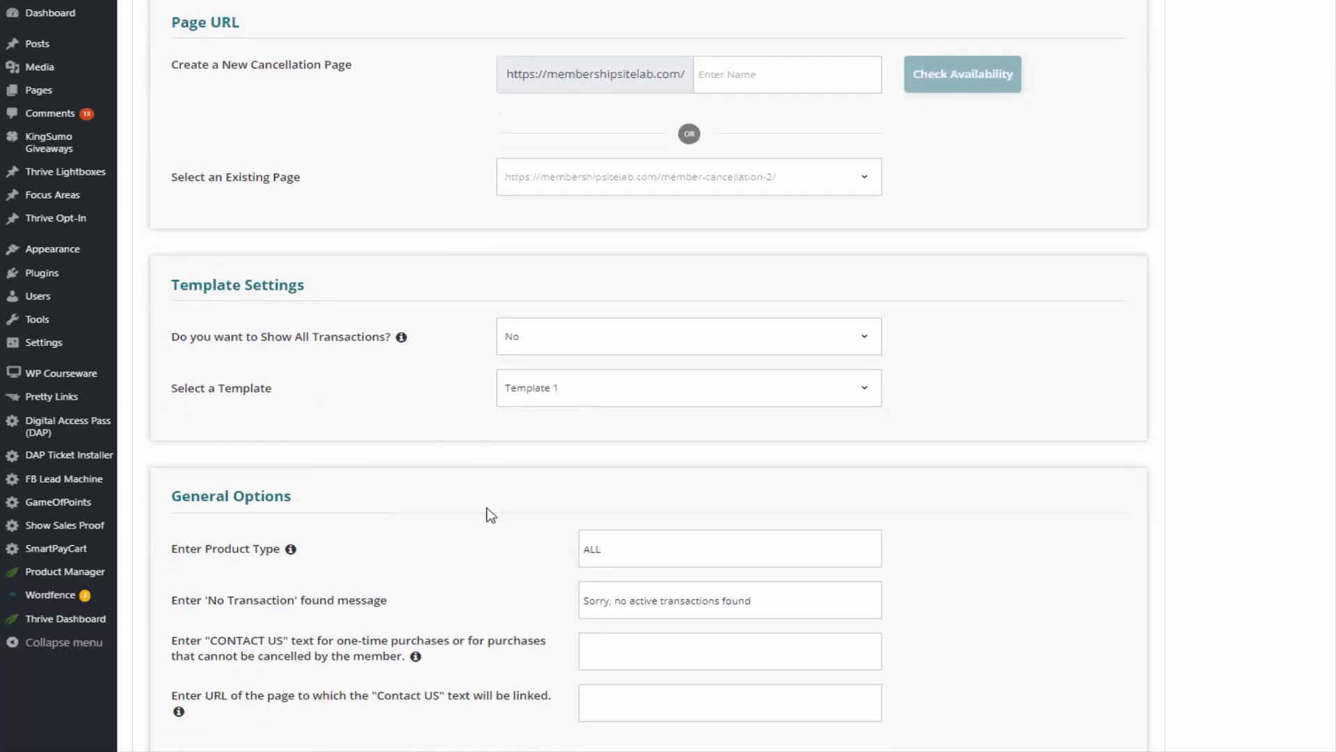
{"action": "scroll", "coordinate": [490, 515], "scroll_direction": "down", "scroll_amount": 10}
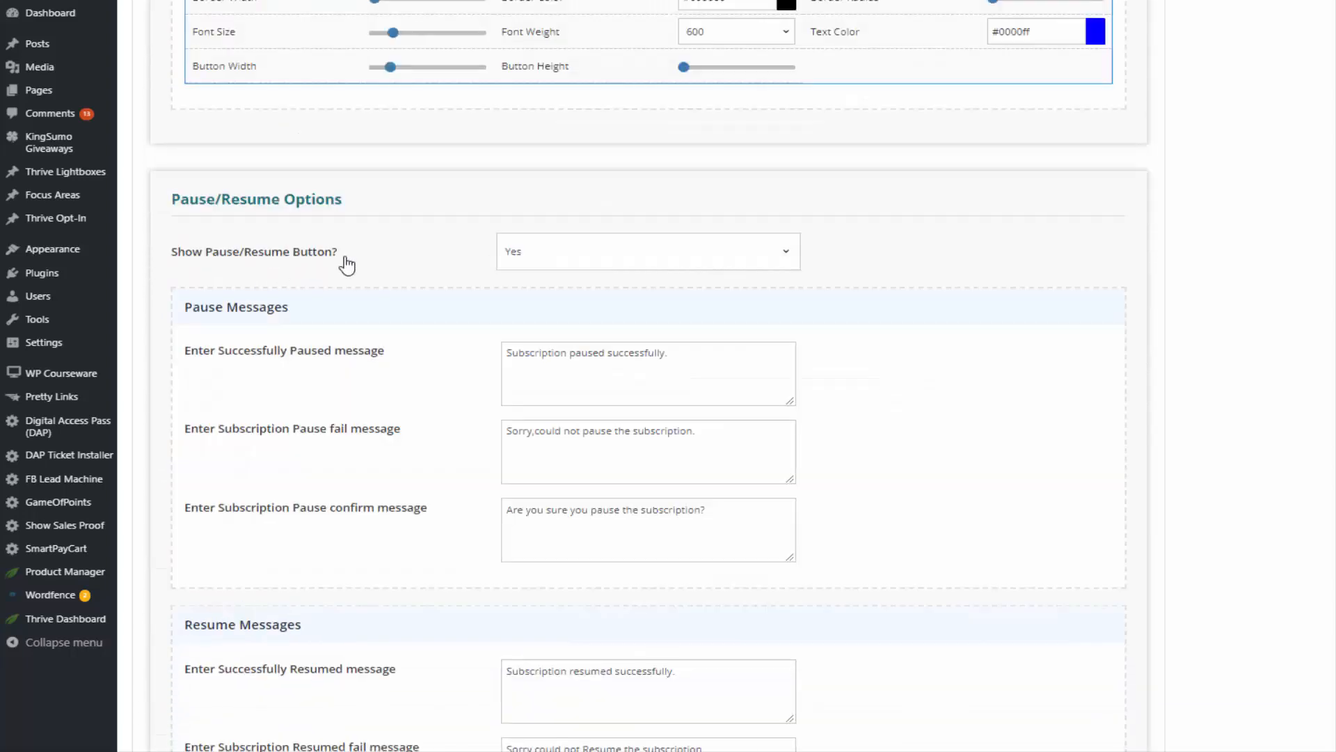
{"action": "left_click", "coordinate": [513, 258]}
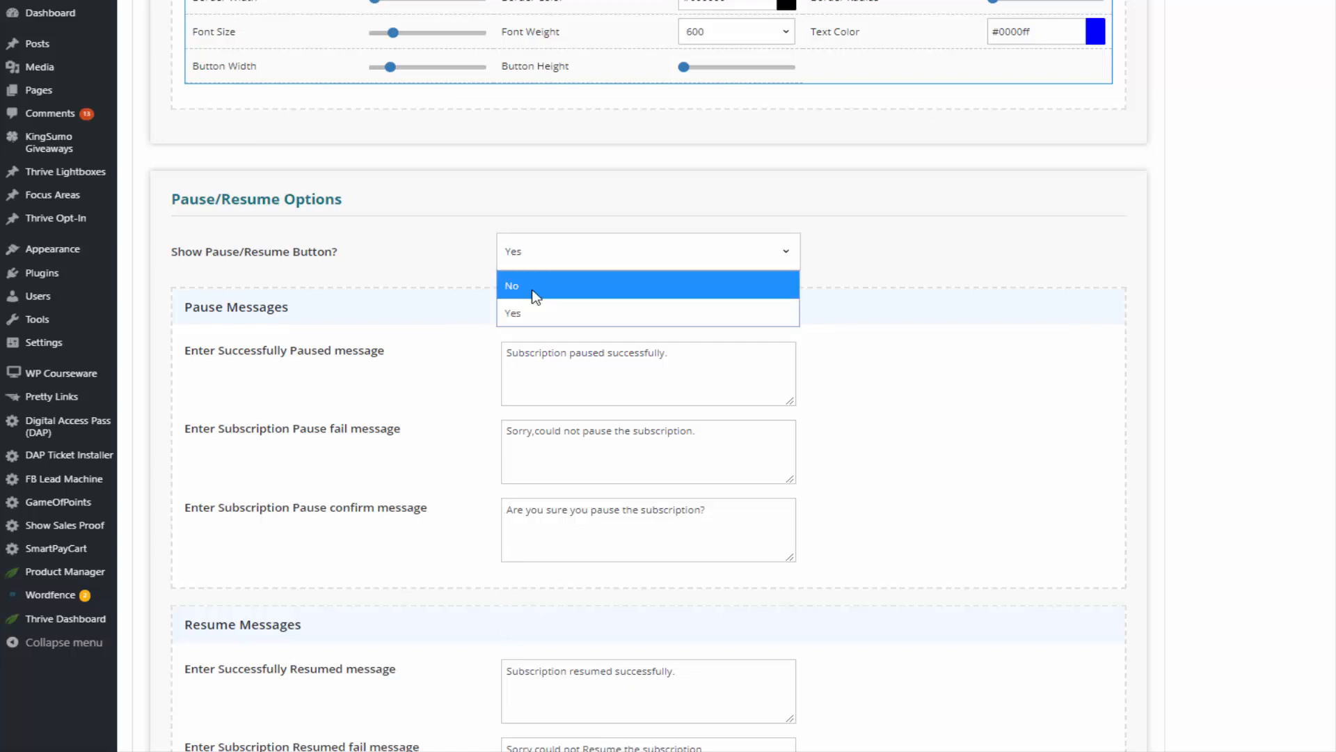
{"action": "left_click", "coordinate": [991, 338]}
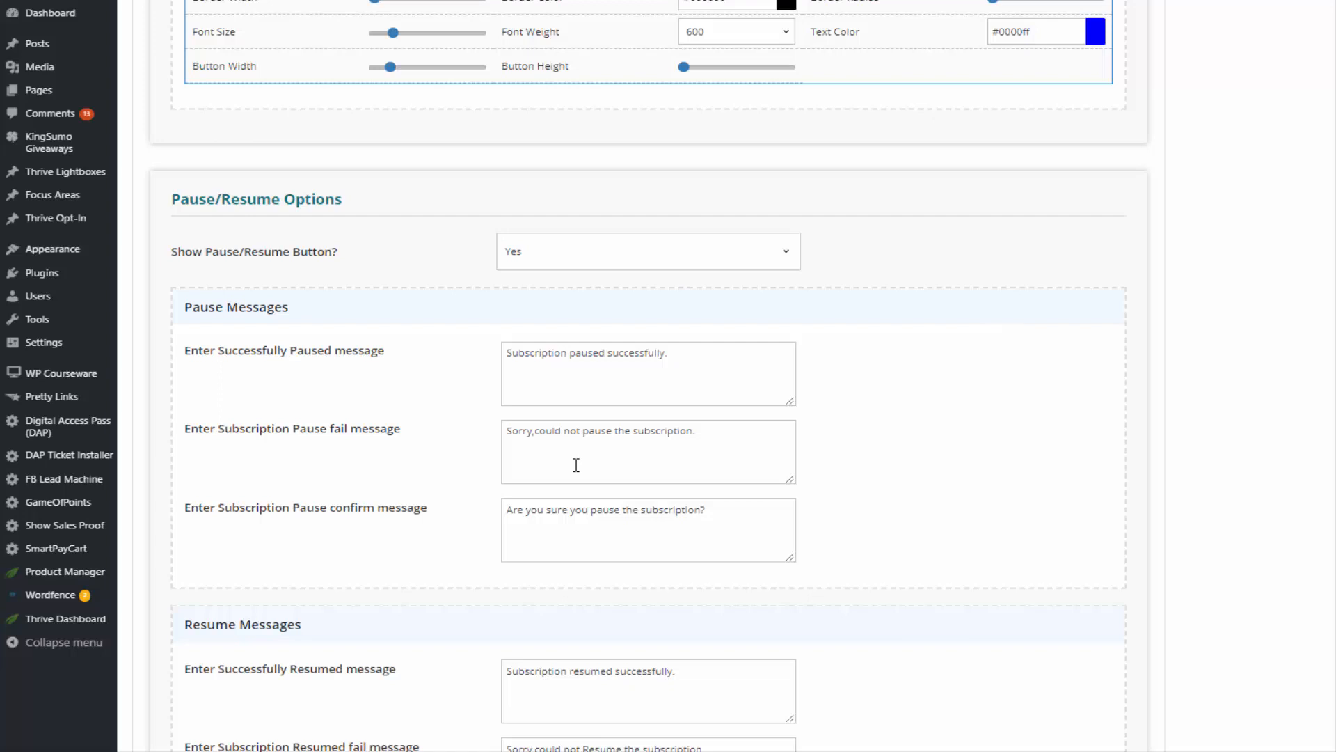